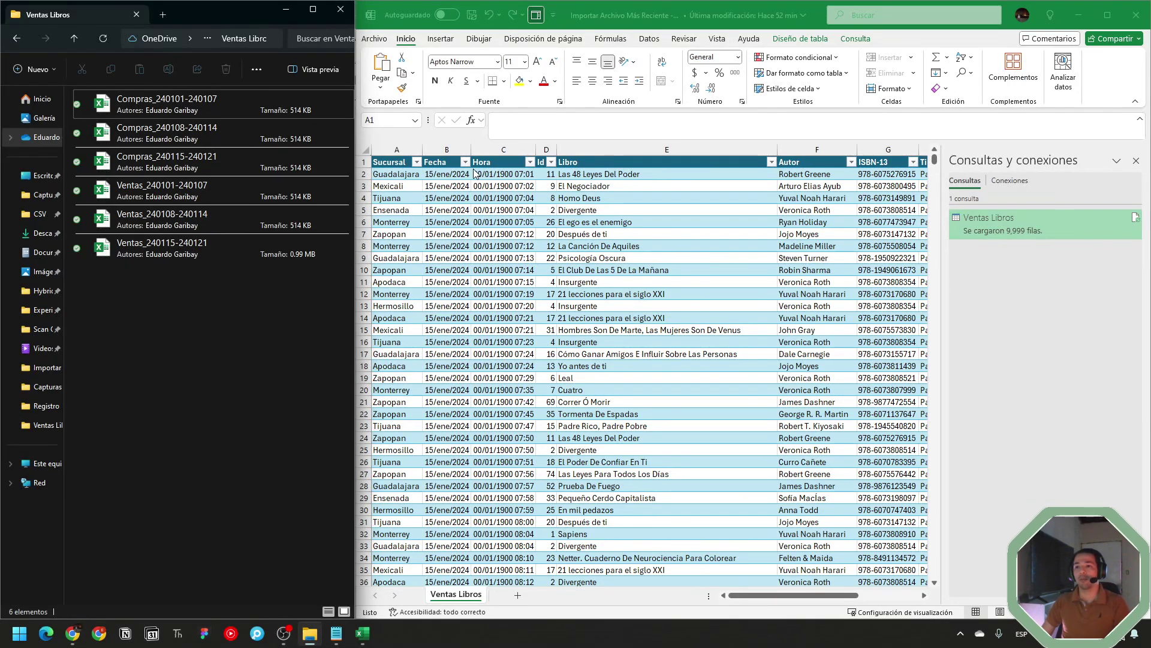
Refresh the Ventas Libros query table from its Hora header cell.
left_click(502, 164)
key("shift+F10")
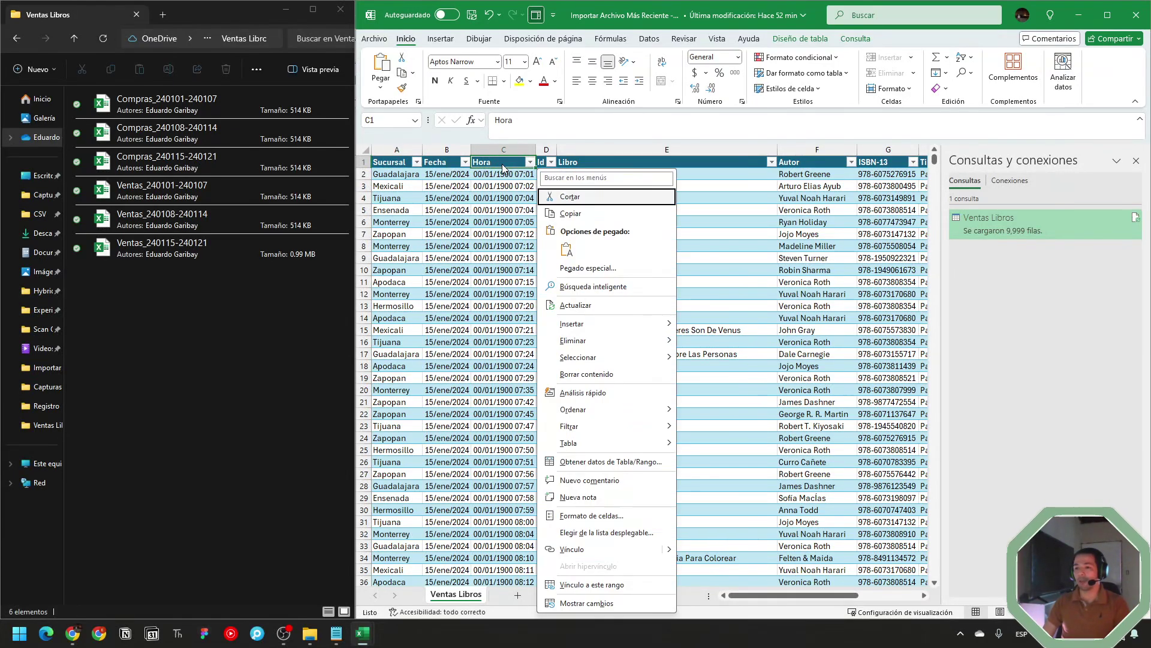
key("Down")
key("Down")
key("Down")
key("Down")
key("Return")
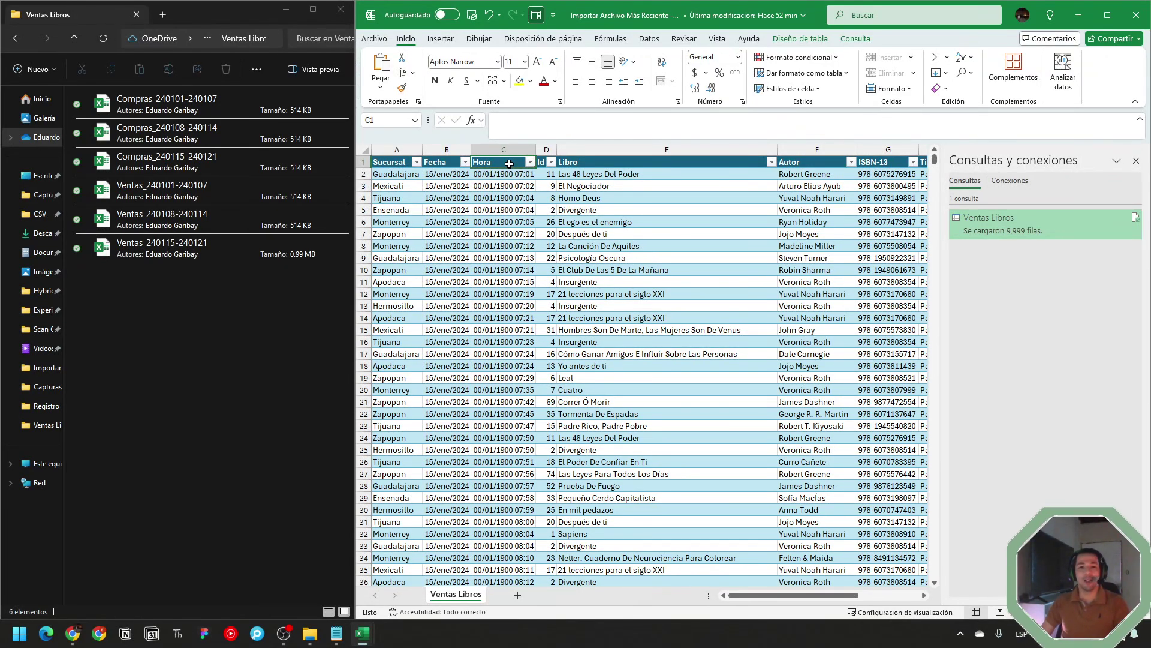
Check which dates the Fecha column's filter lists and which source file the Nombre de Archivo column names.
key("Left")
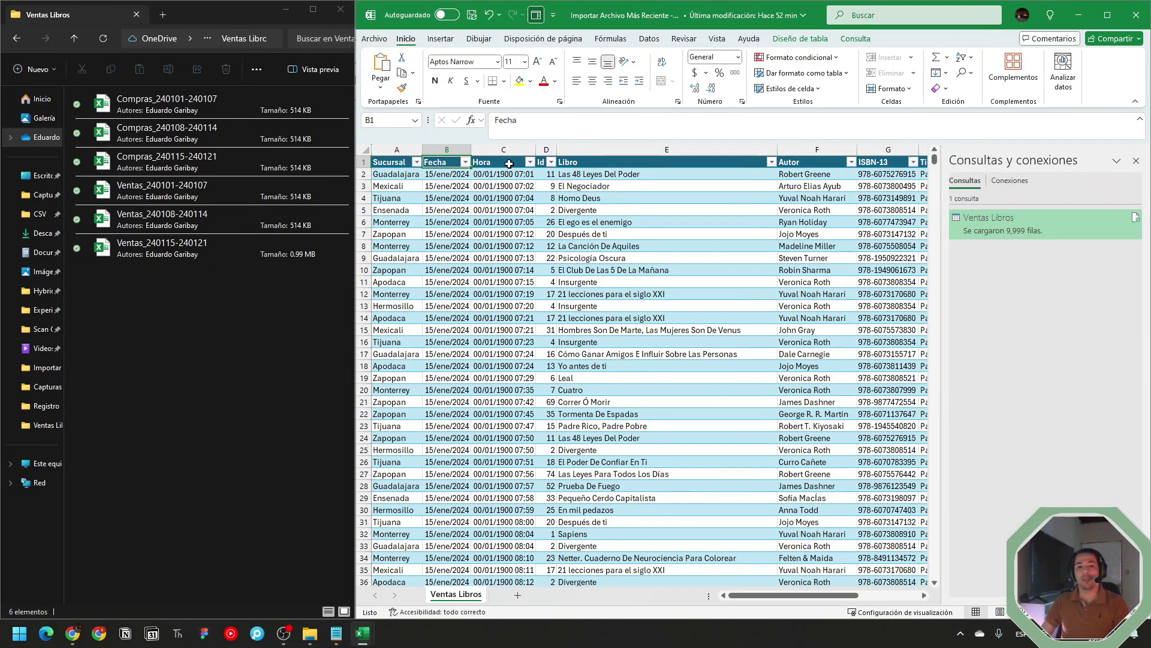
key("alt+Down")
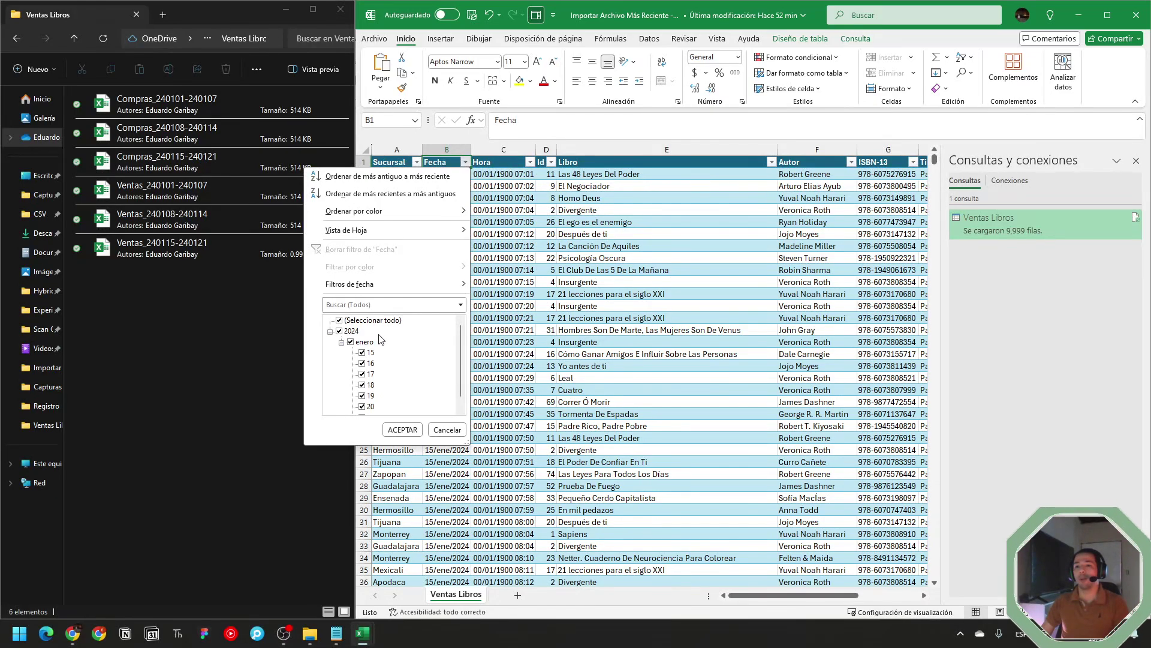
scroll(384, 338, "down", 1)
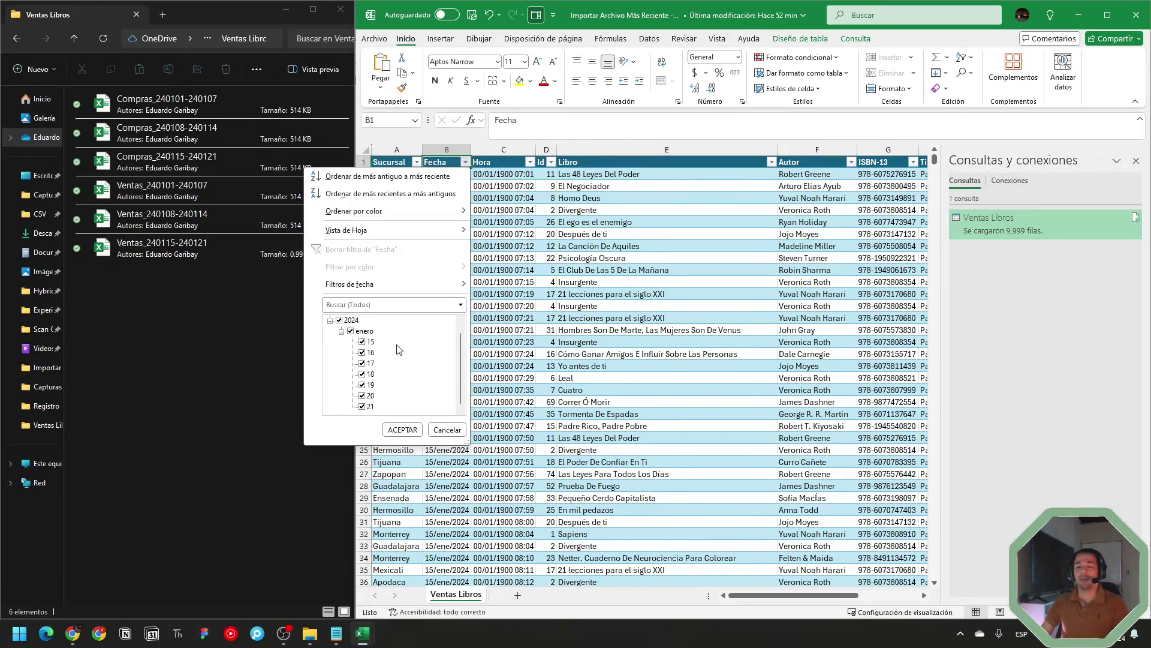
key("Escape")
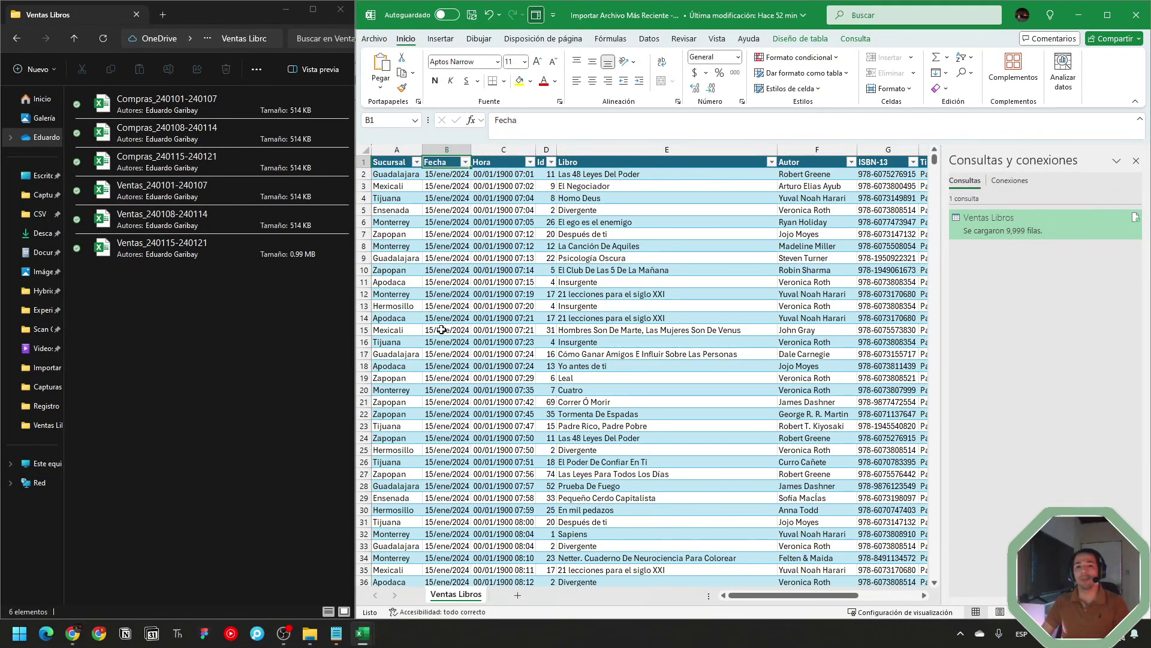
key("ctrl+Right")
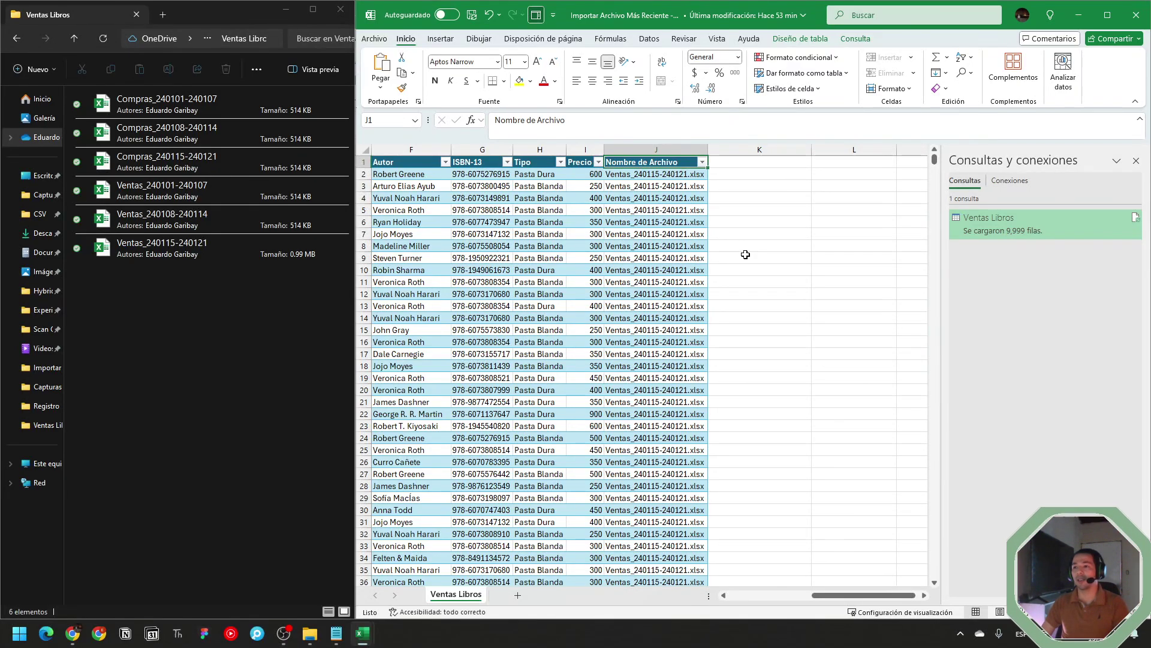
key("ctrl+Home")
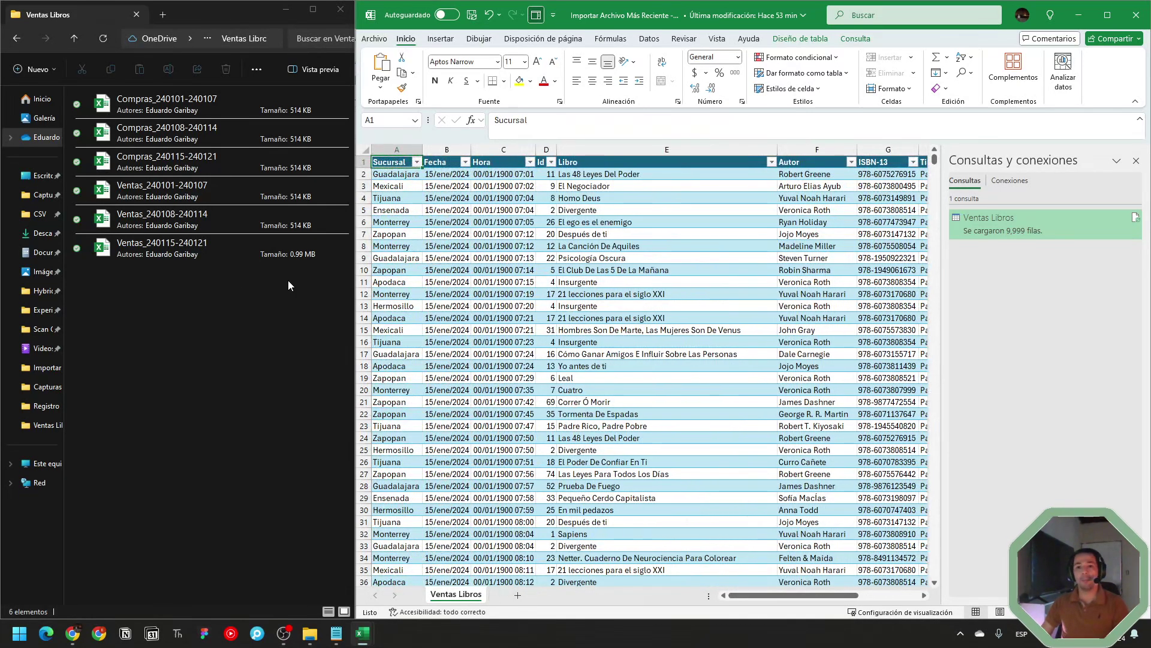
In File Explorer, bring all the files from the "Ventas Libros -" folder into the Ventas Libros folder.
left_click(227, 330)
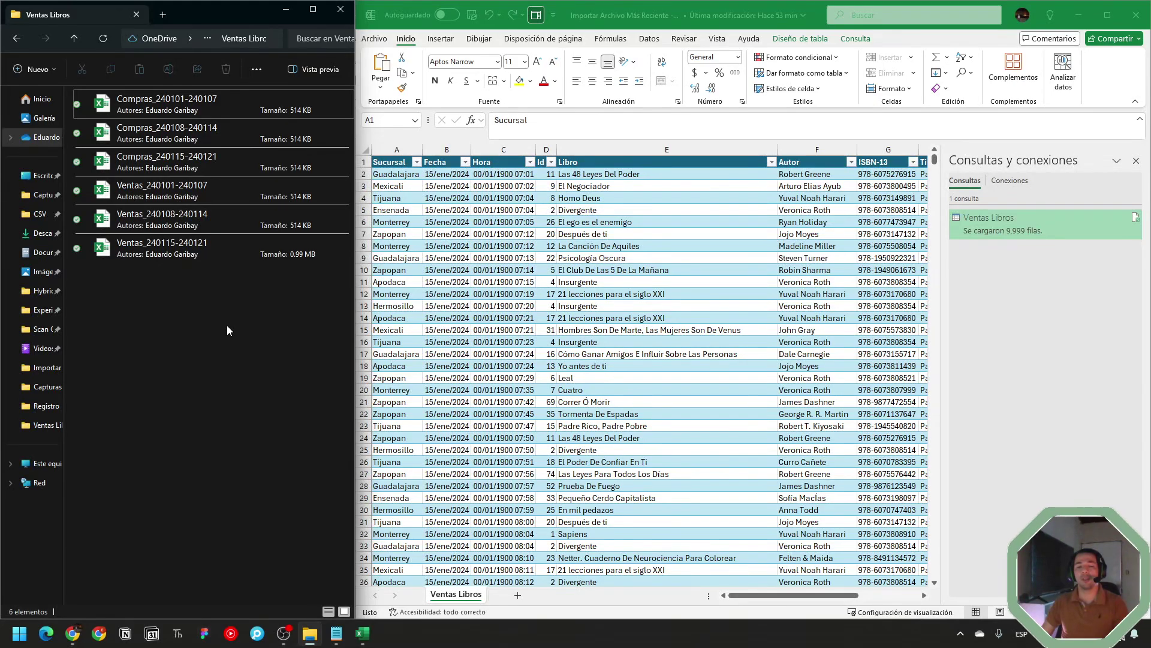
key("alt+Left")
key("Down")
key("Return")
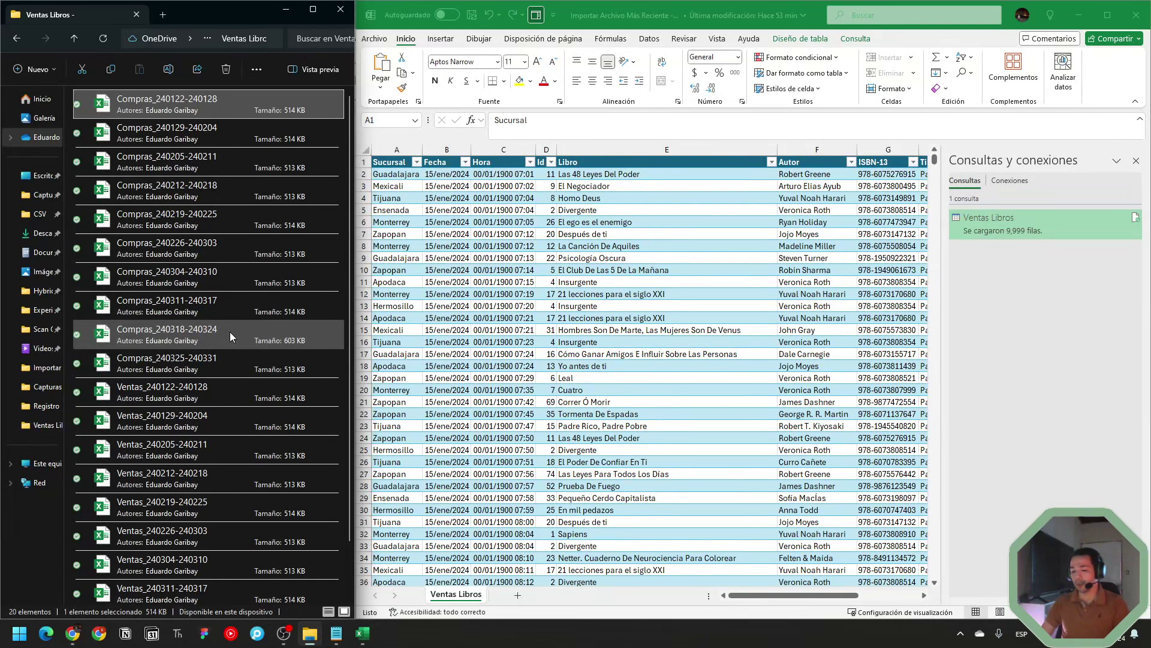
key("alt+Left")
key("Up")
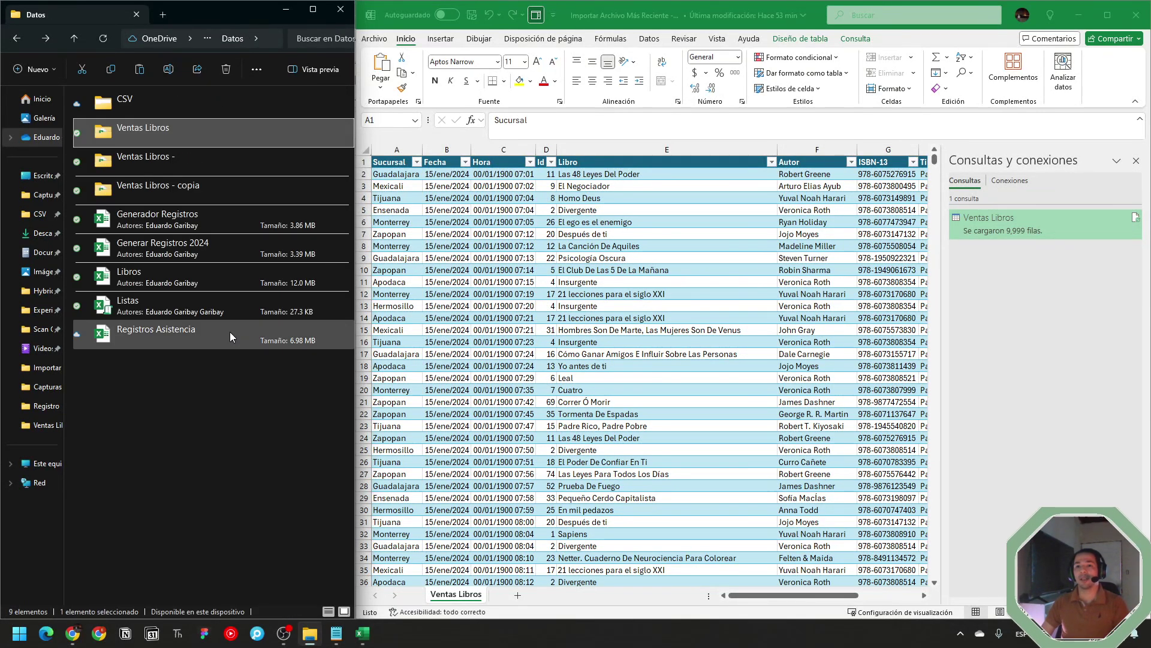
key("Return")
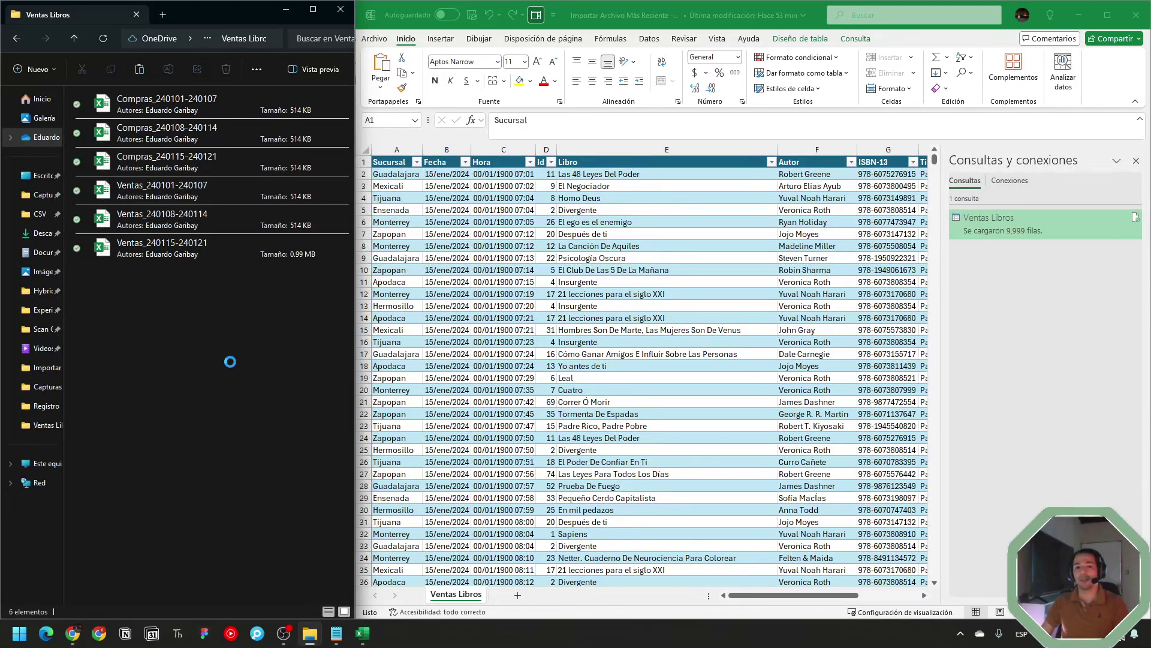
key("ctrl+v")
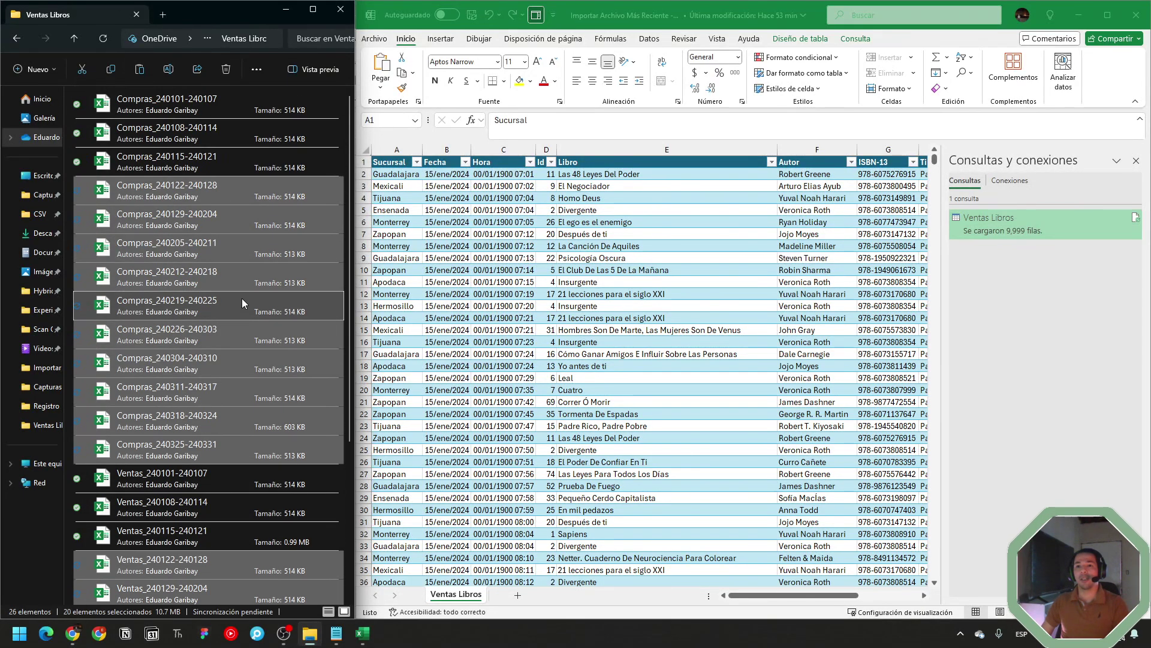
Switch back to Excel and refresh the Ventas Libros table from its Fecha header cell to load the newest file.
left_click(447, 162)
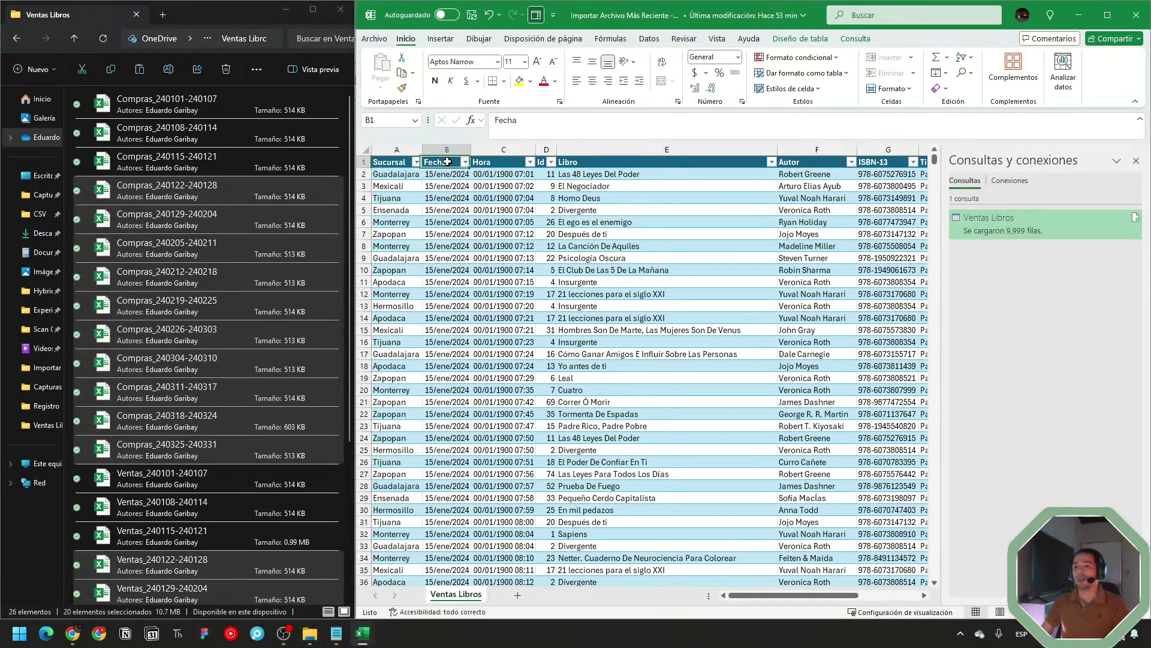
right_click(447, 162)
key("Down")
key("Down")
key("Down")
key("Down")
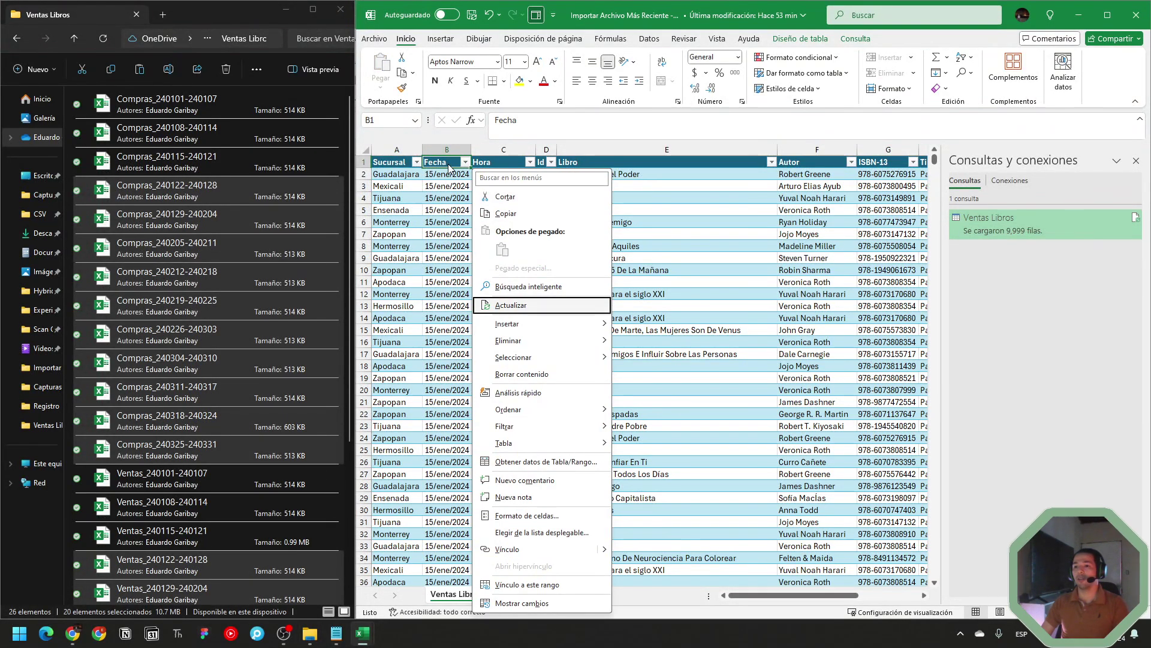
key("Return")
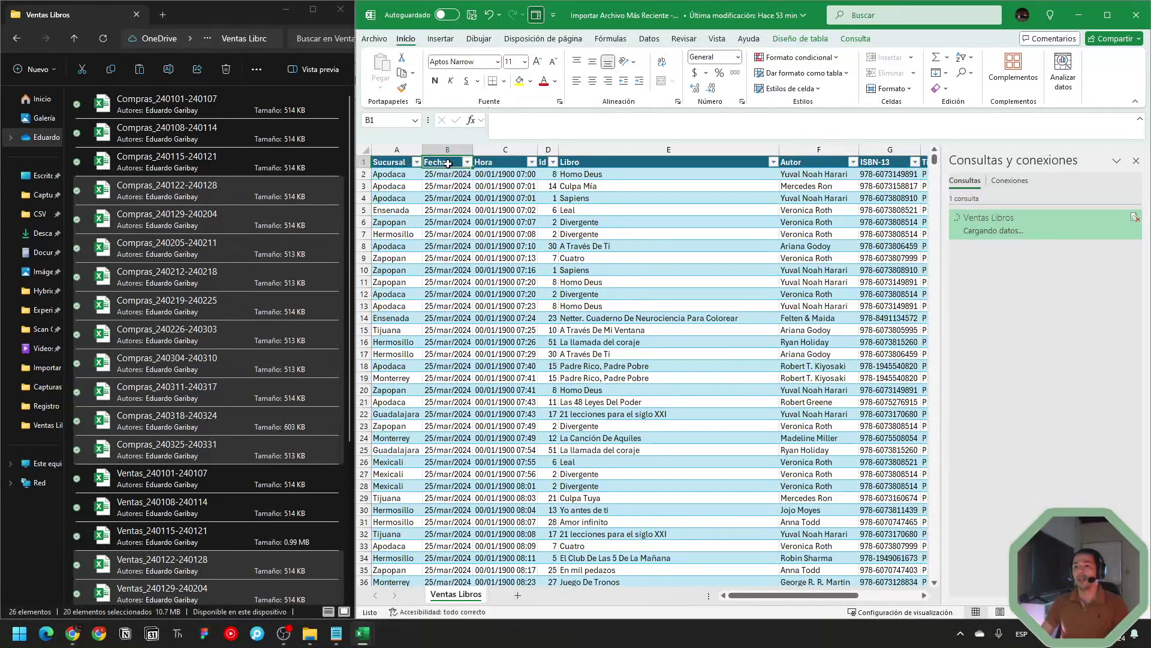
Examine the refreshed table's Fecha filter dates and the source file in the Nombre de Archivo column.
key("alt+Down")
scroll(416, 348, "down", 1)
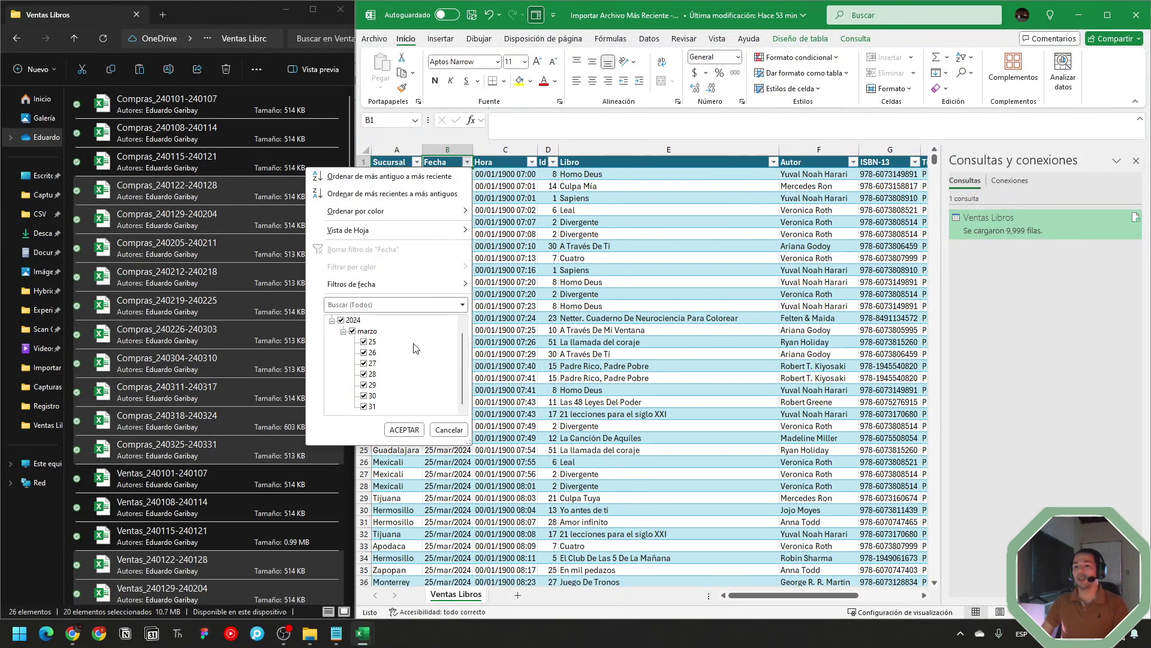
key("Escape")
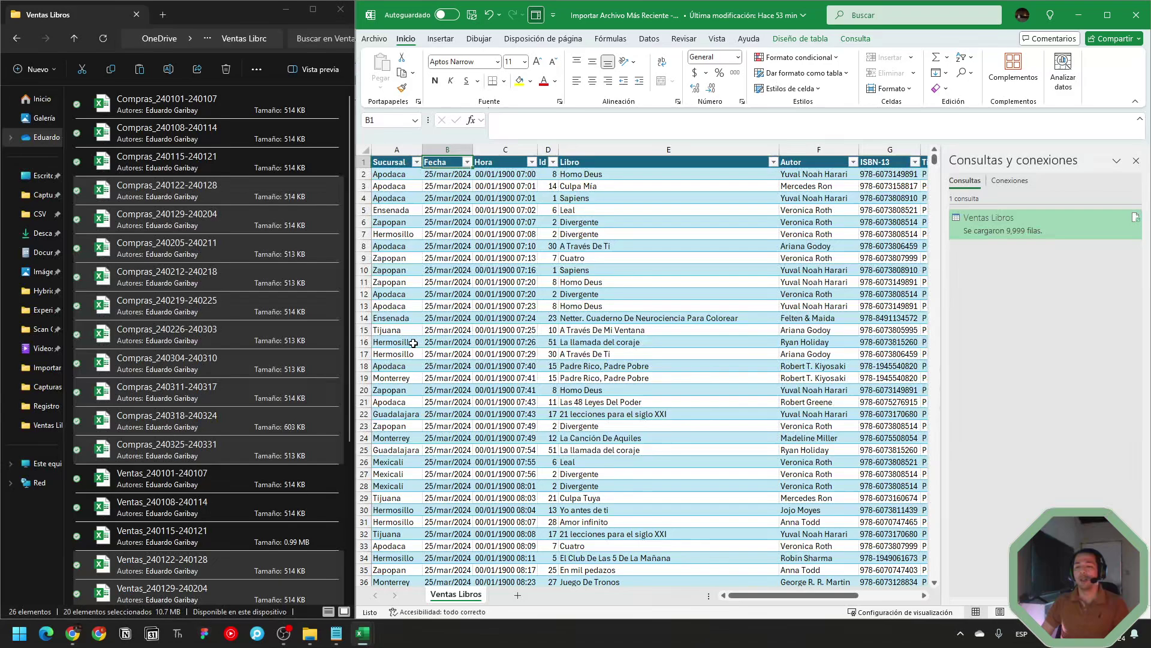
key("ctrl+Right")
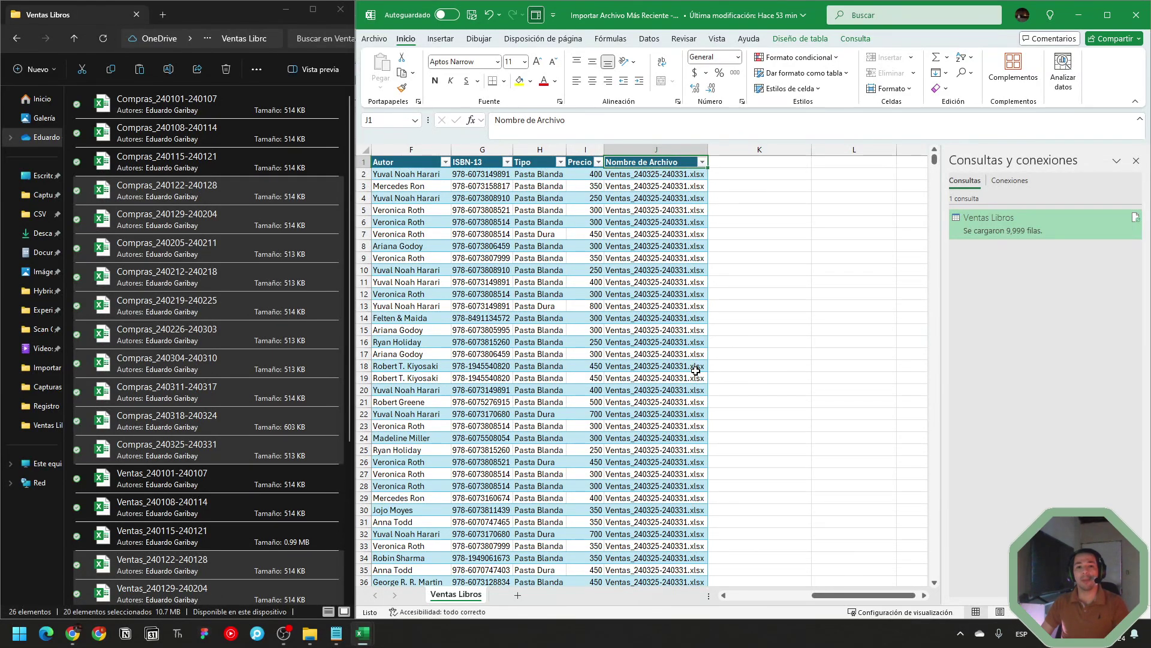
key("ctrl+Left")
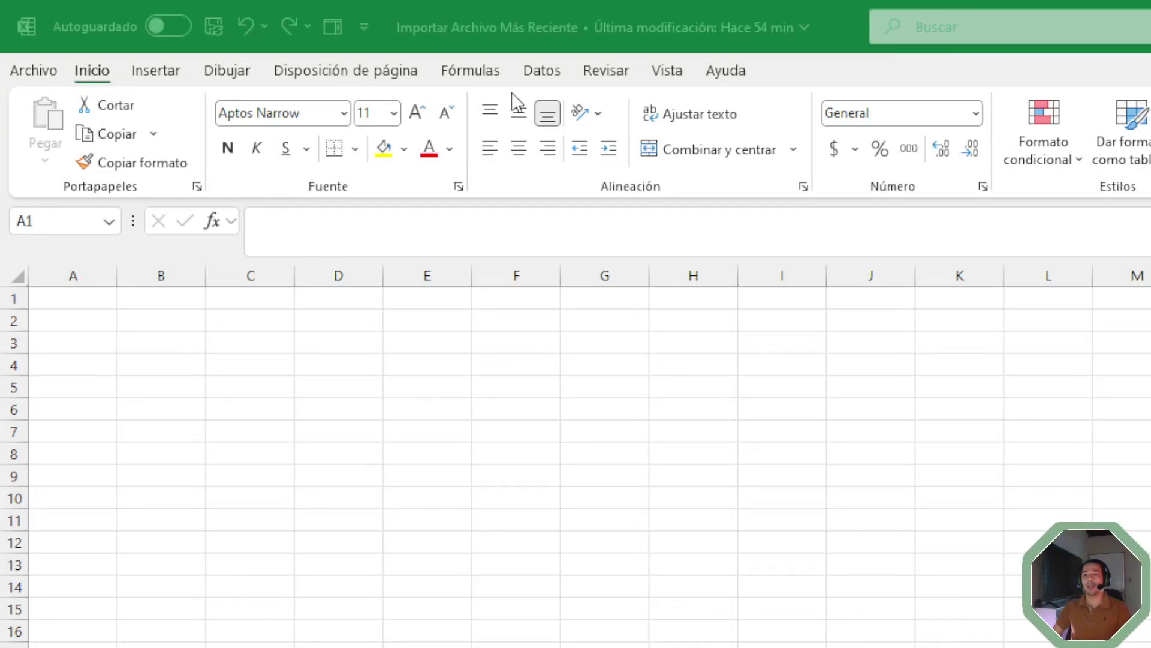
Get data from the Ventas Libros folder inside Datos and open its file list in the Power Query editor for transformation.
left_click(555, 76)
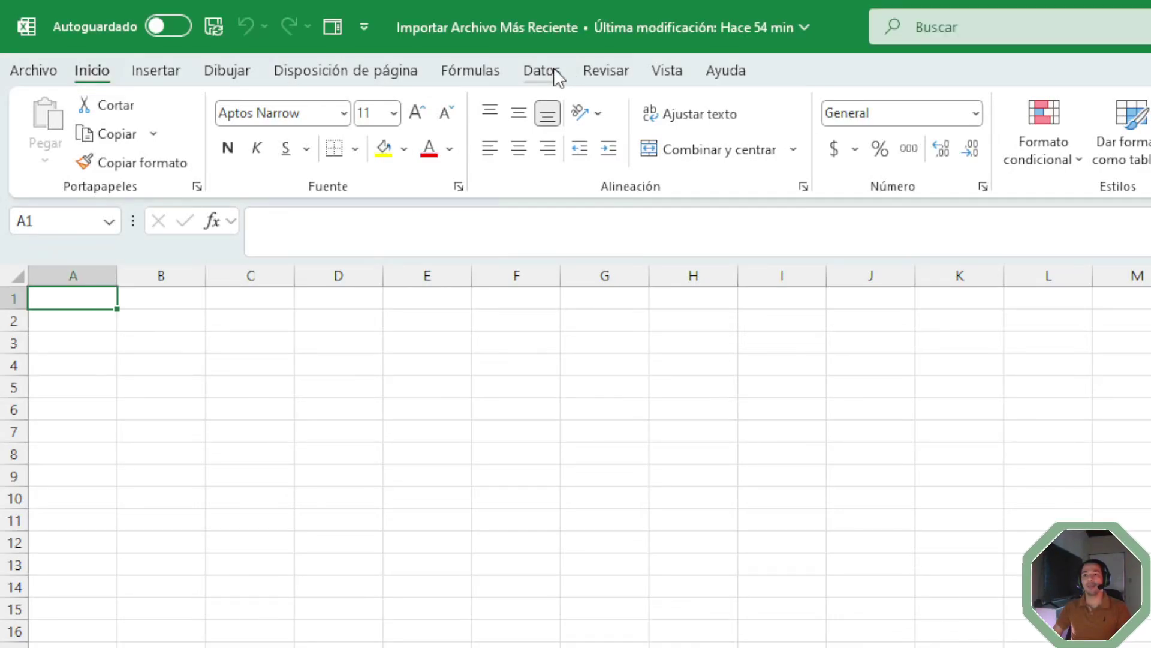
left_click(555, 75)
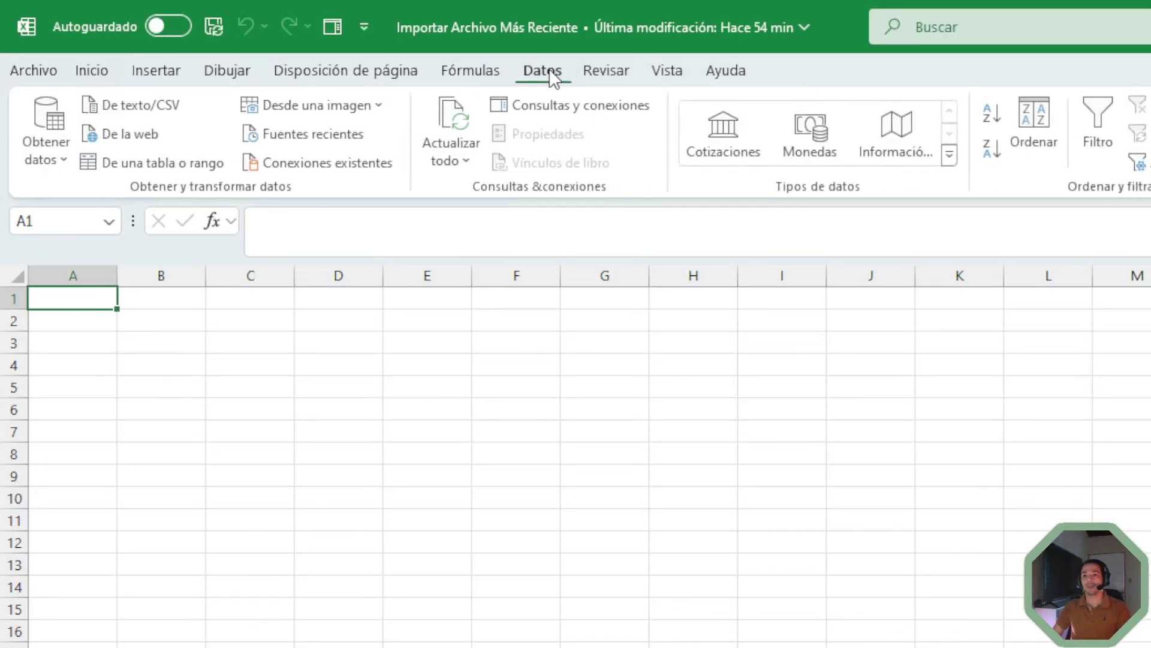
left_click(54, 170)
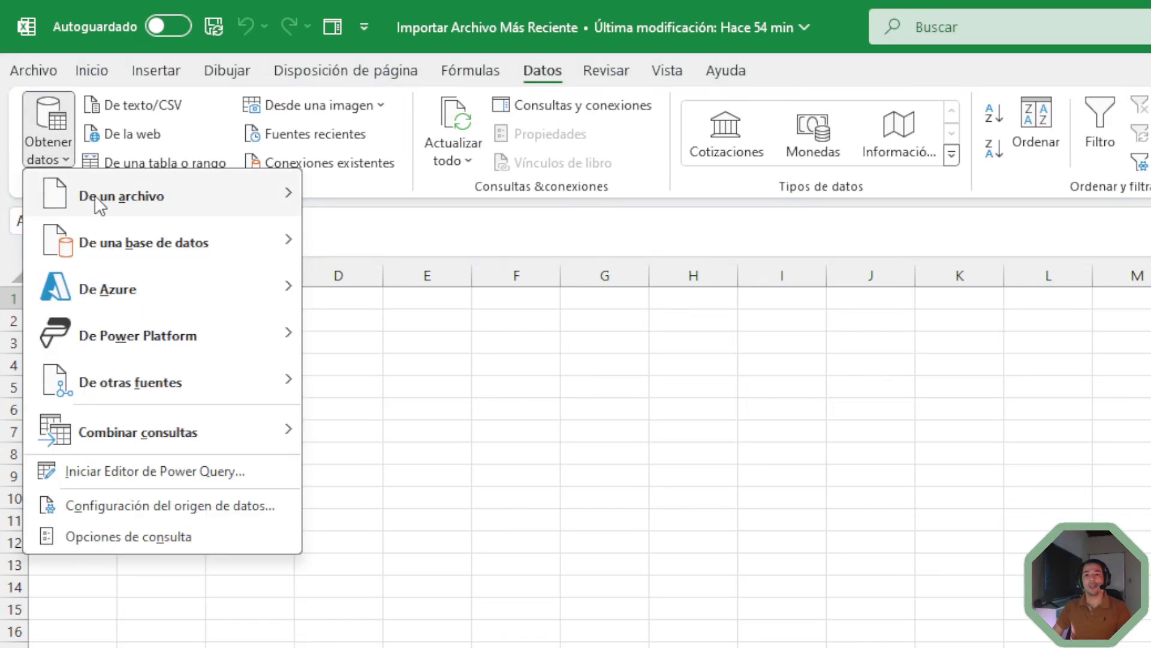
mouse_move(100, 207)
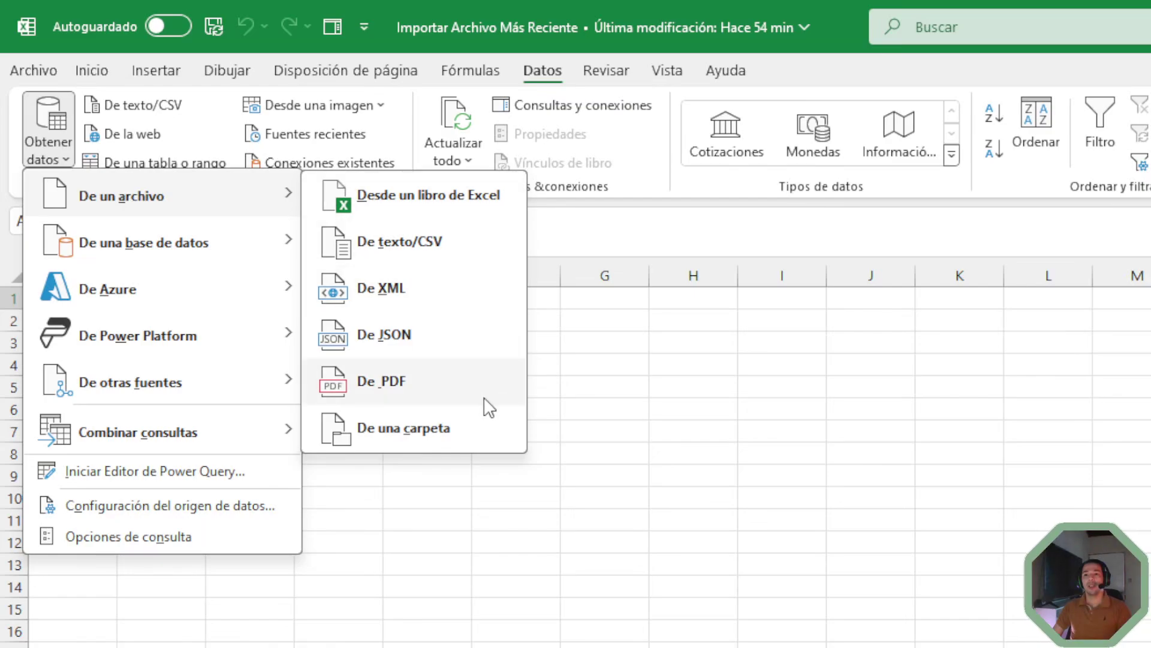
left_click(463, 434)
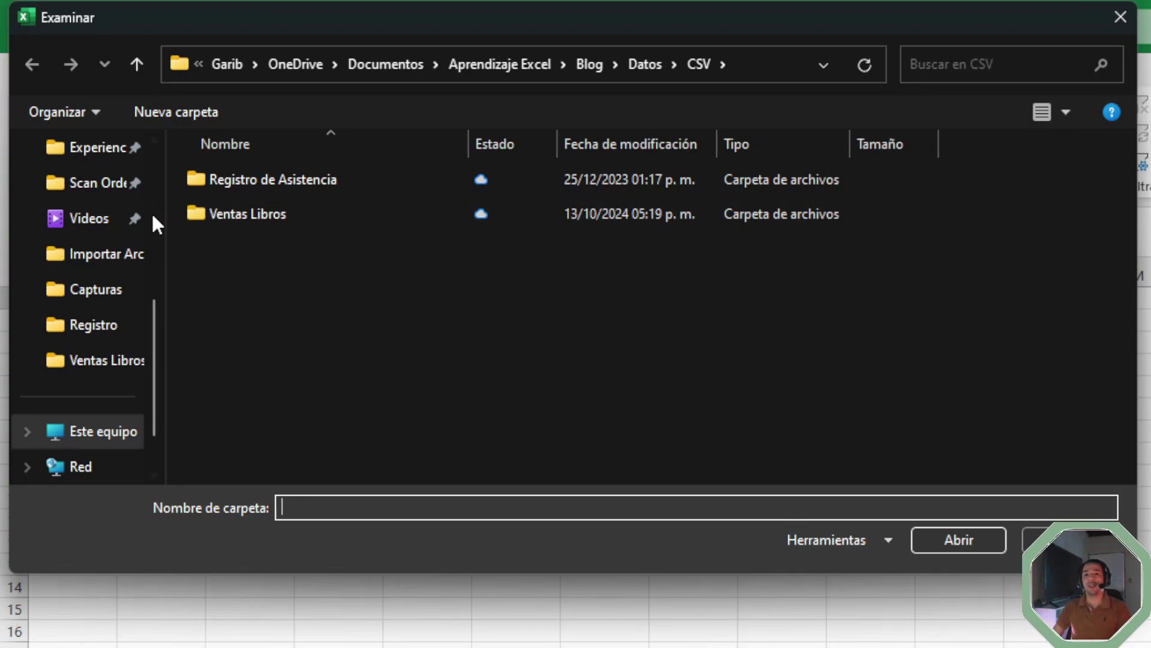
scroll(82, 290, "up", 5)
left_click(84, 344)
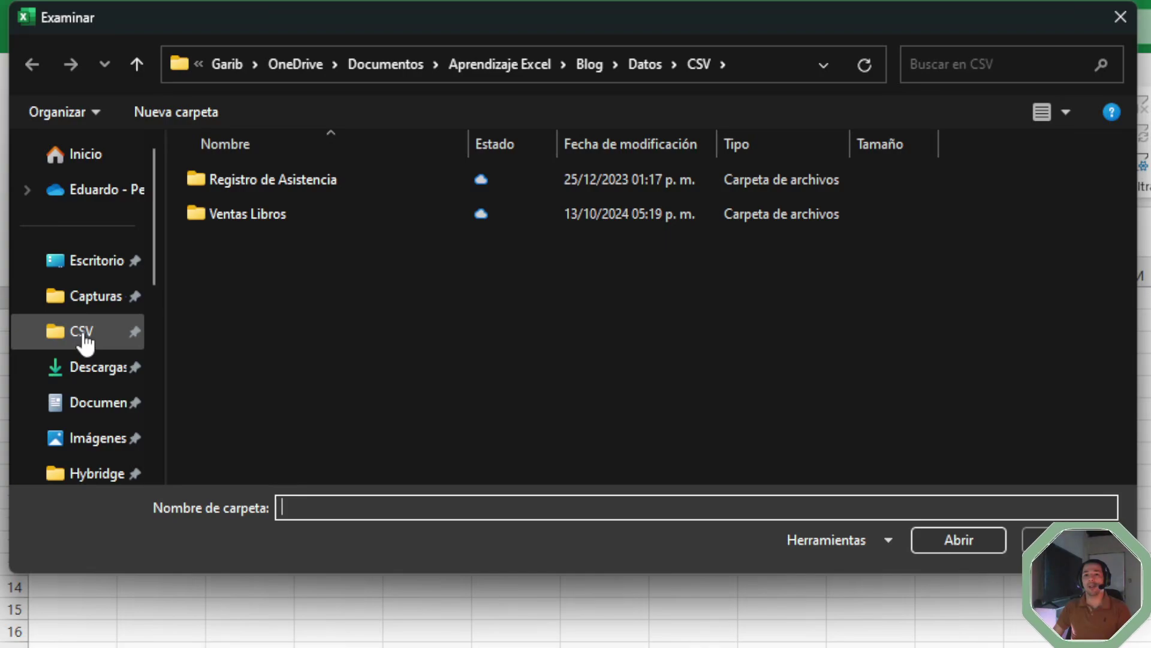
left_click(637, 64)
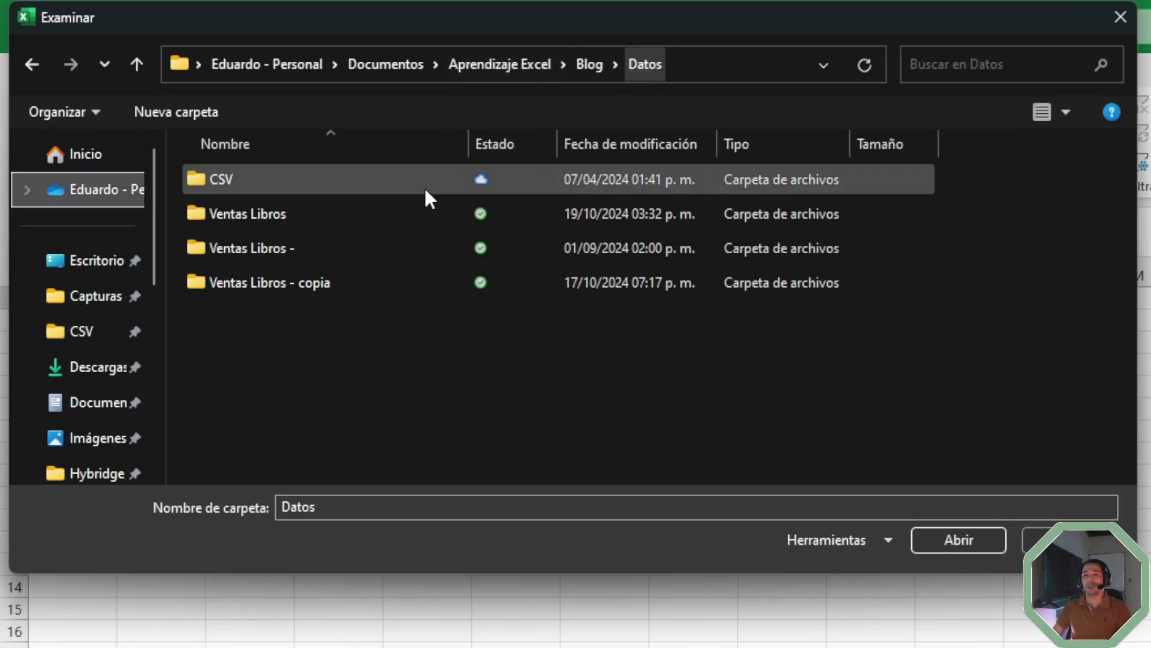
left_click(300, 221)
left_click(958, 542)
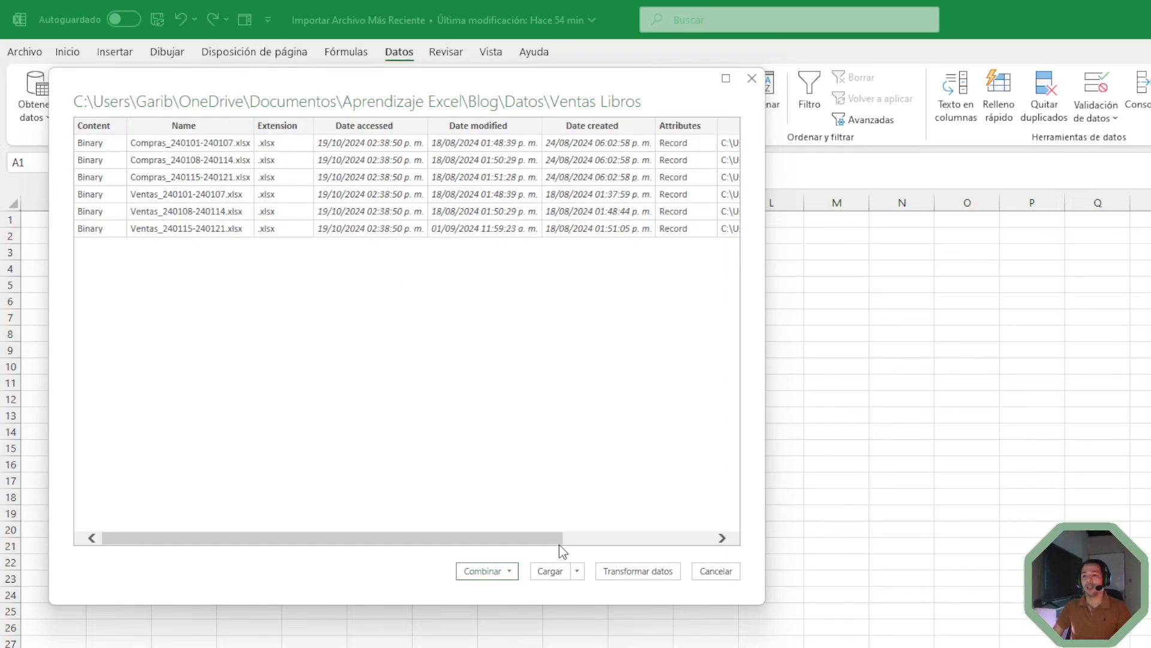
left_click(645, 573)
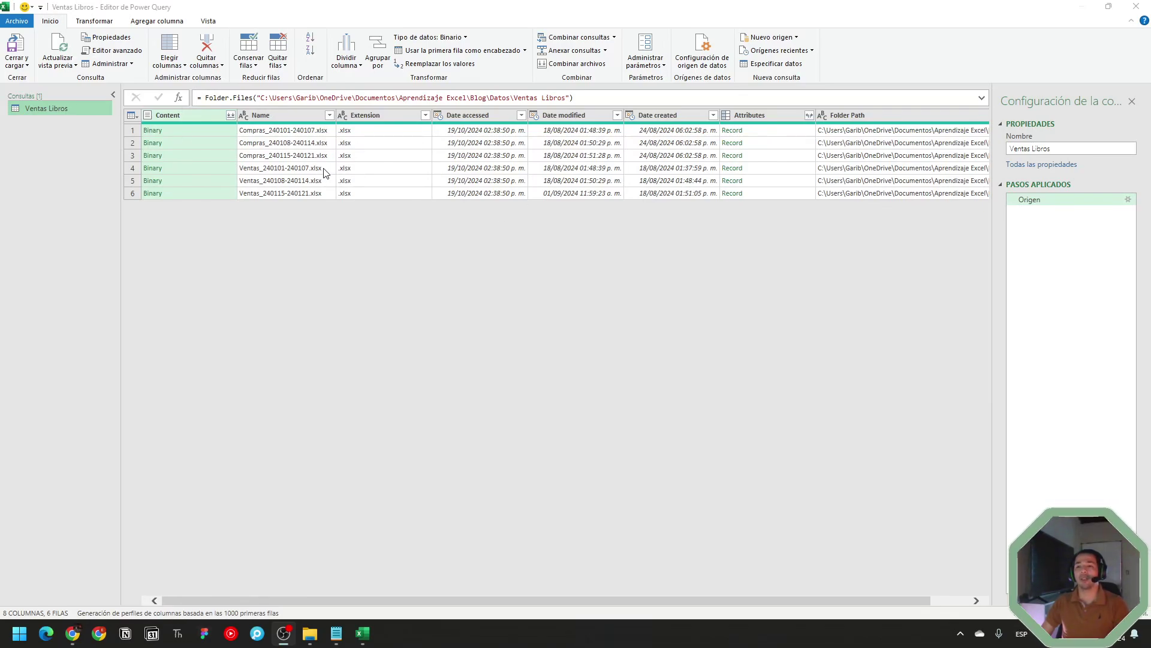
Inspect the Origen step's formula and its folder path settings, including the folder browser, and close them without changing the path.
left_click(297, 98)
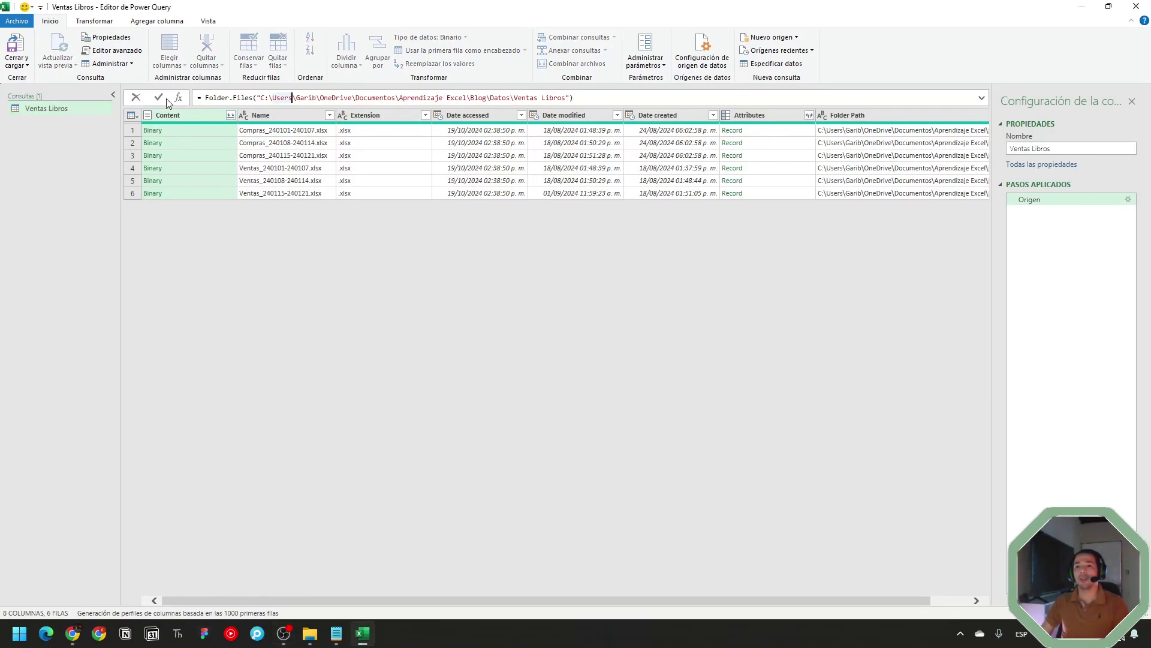
key("Escape")
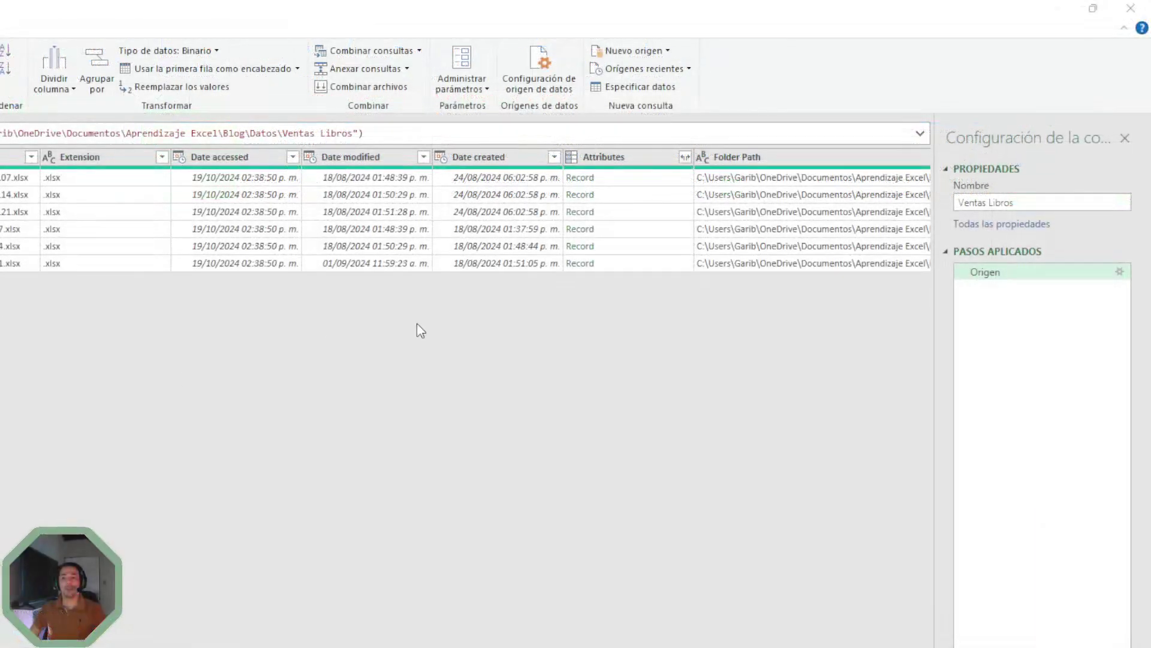
left_click(1079, 202)
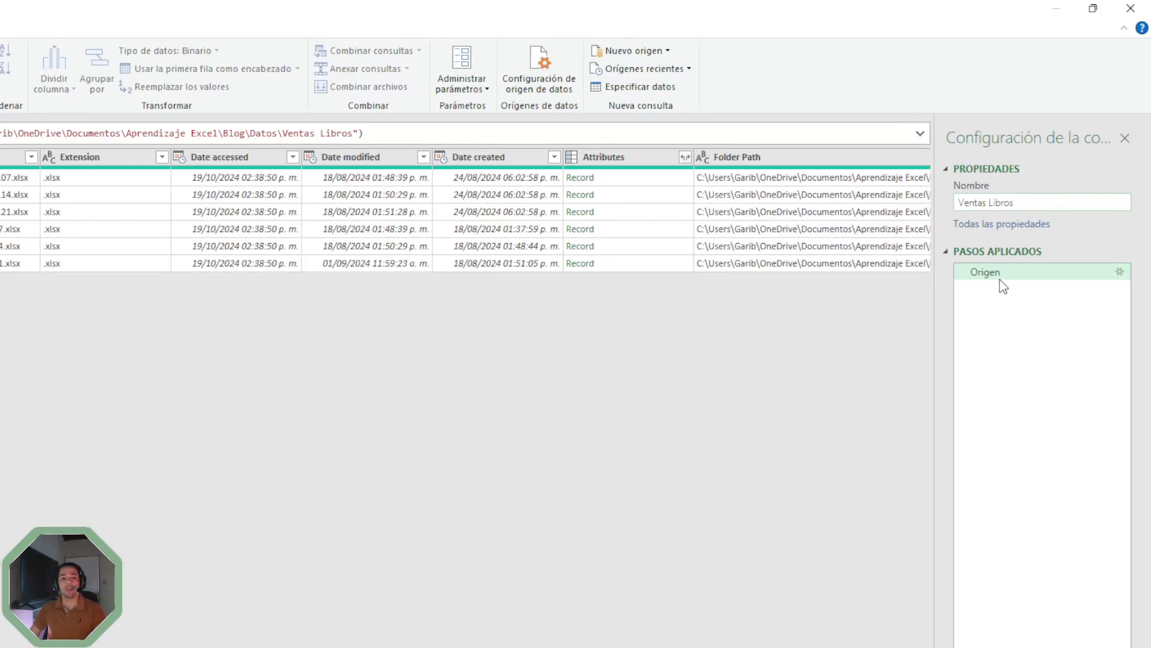
left_click(977, 281)
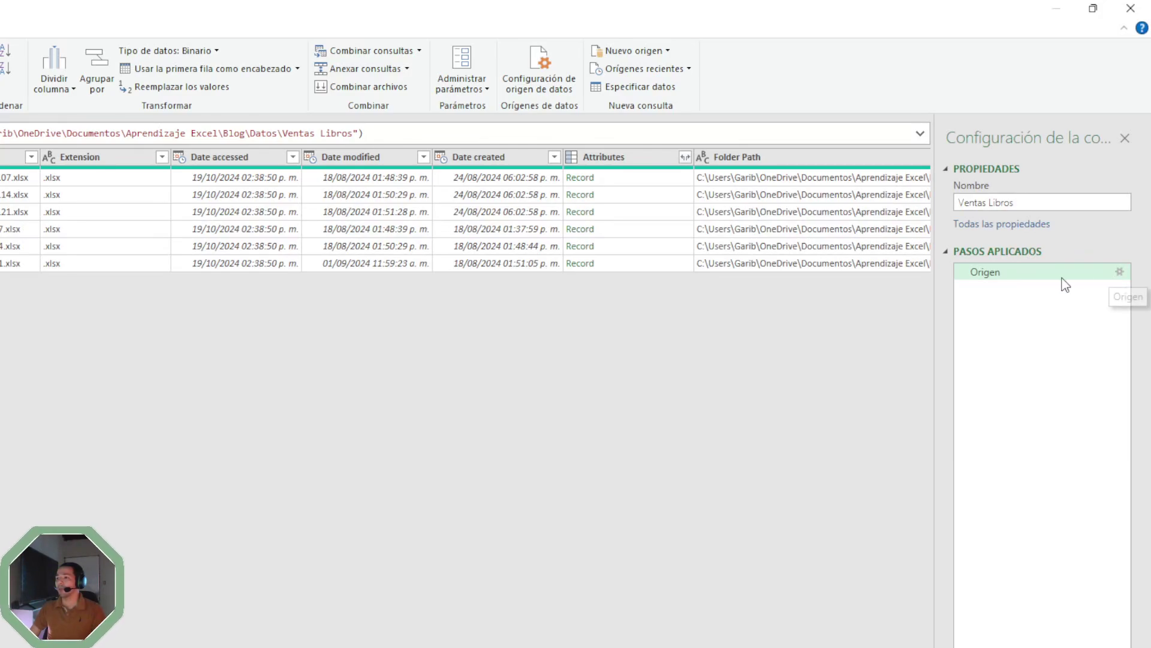
left_click(1120, 273)
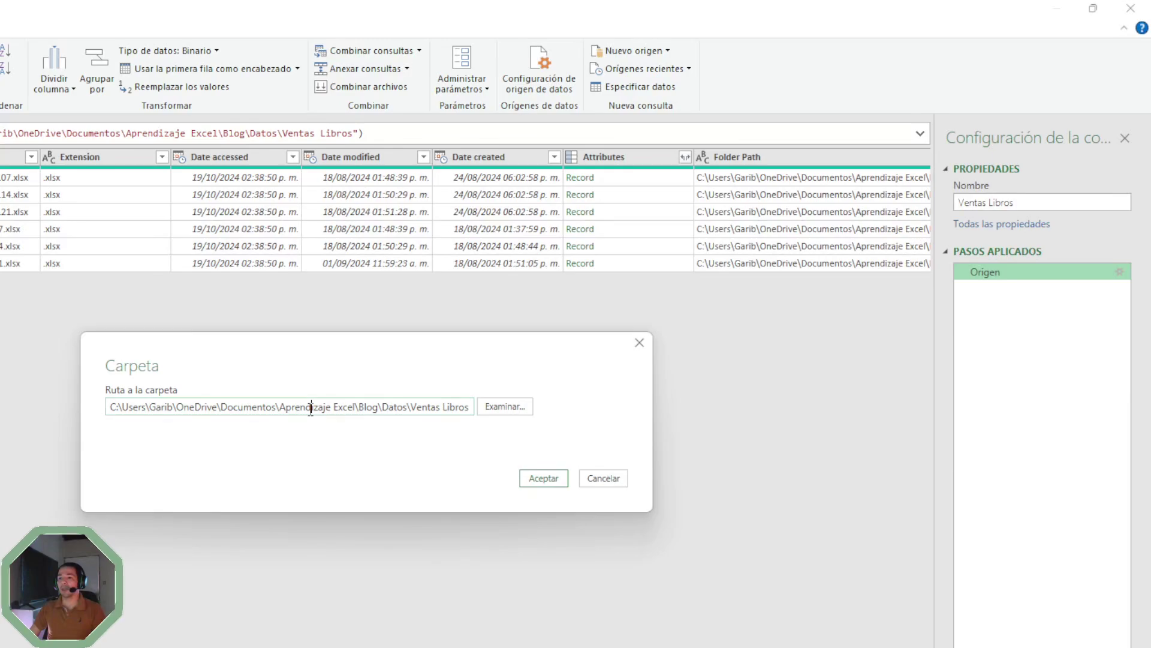
left_click(498, 406)
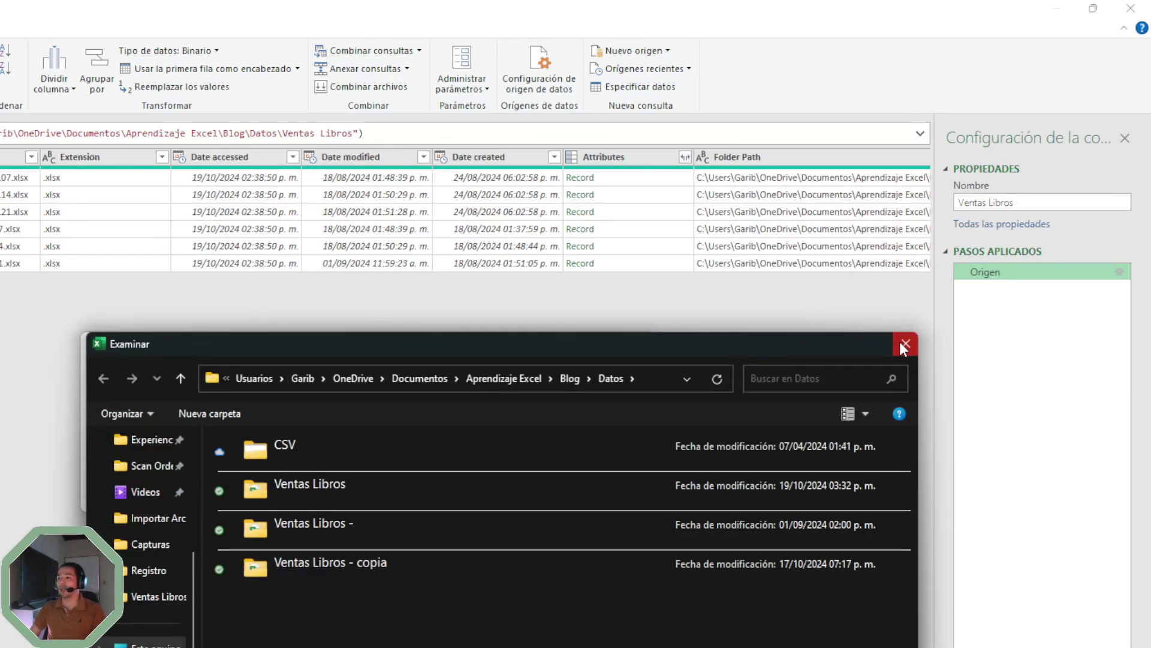
left_click(907, 343)
left_click(639, 340)
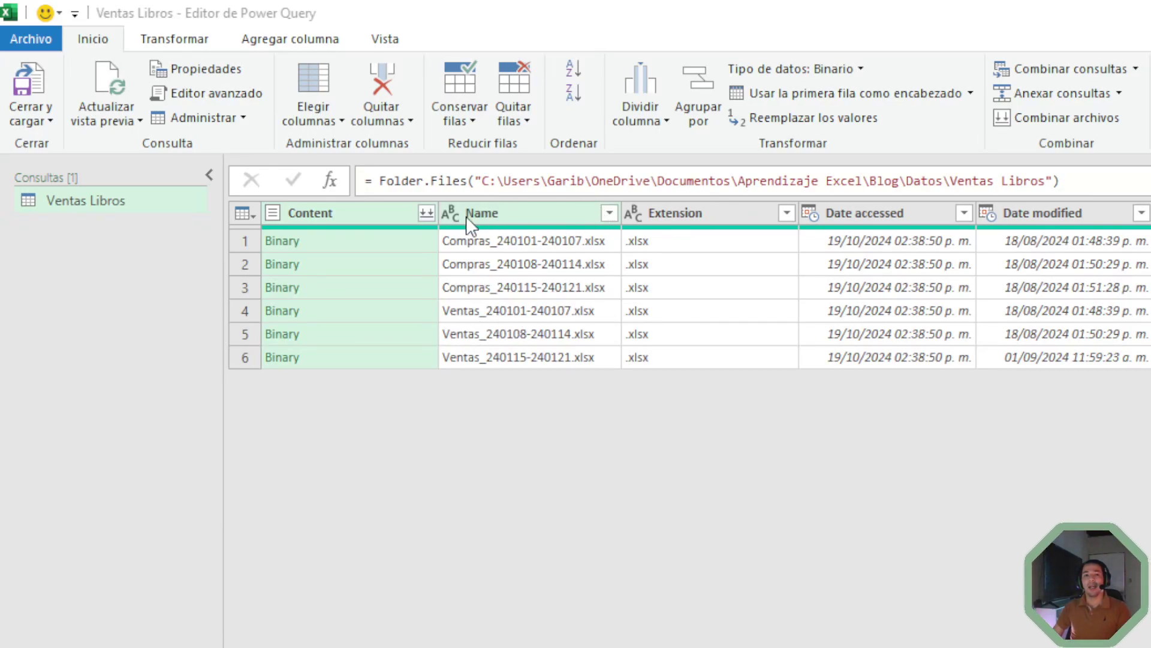
Filter the Name column with a text filter that keeps only the files whose name begins with "Ventas".
left_click(610, 213)
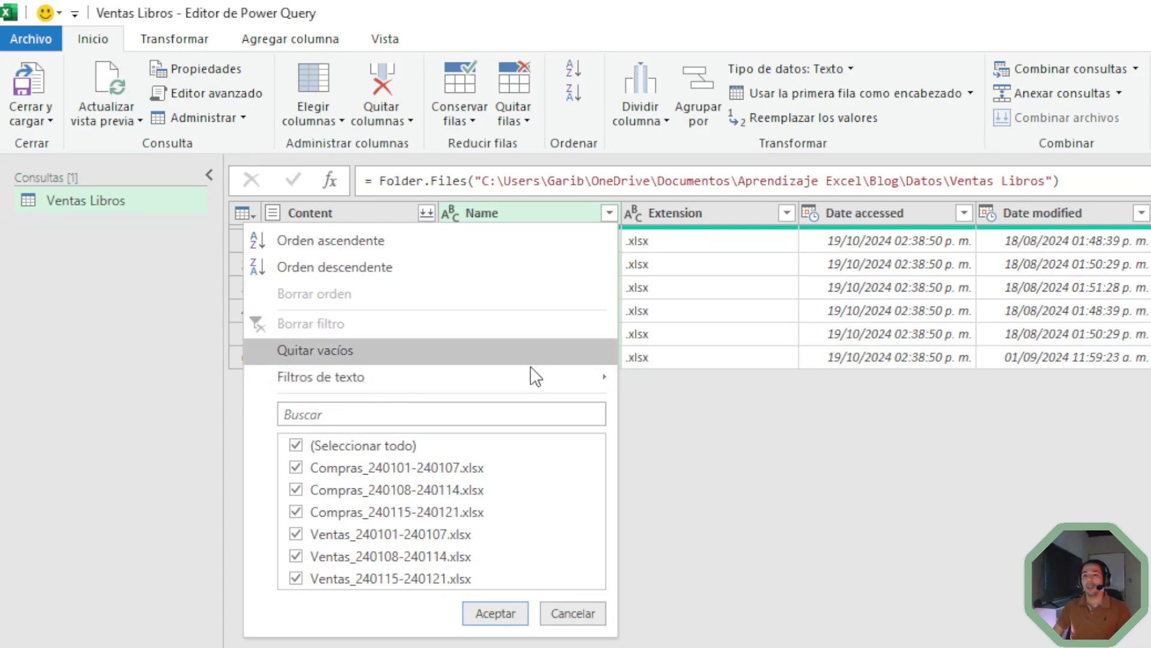
mouse_move(563, 379)
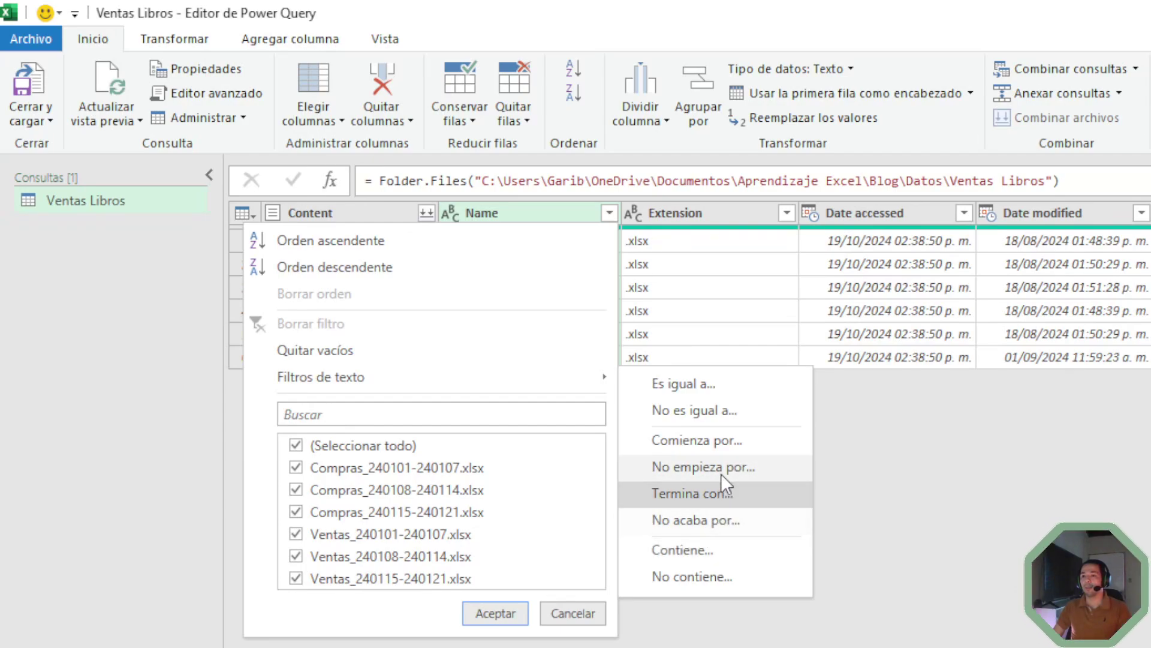
left_click(728, 444)
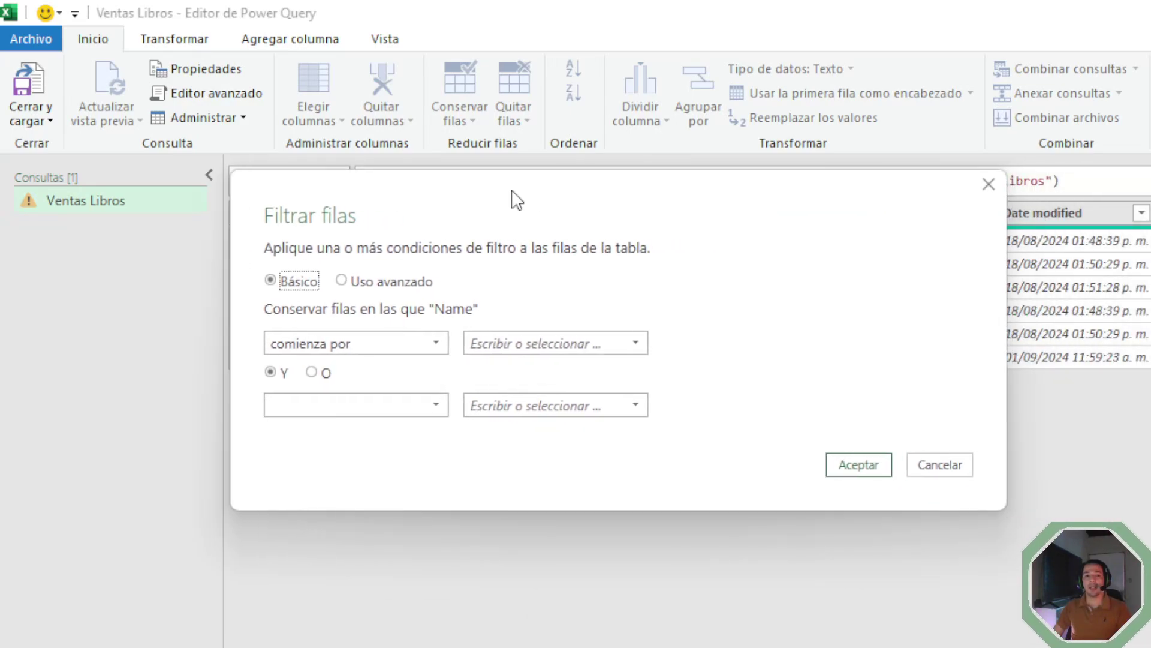
left_click_drag(517, 200, 473, 210)
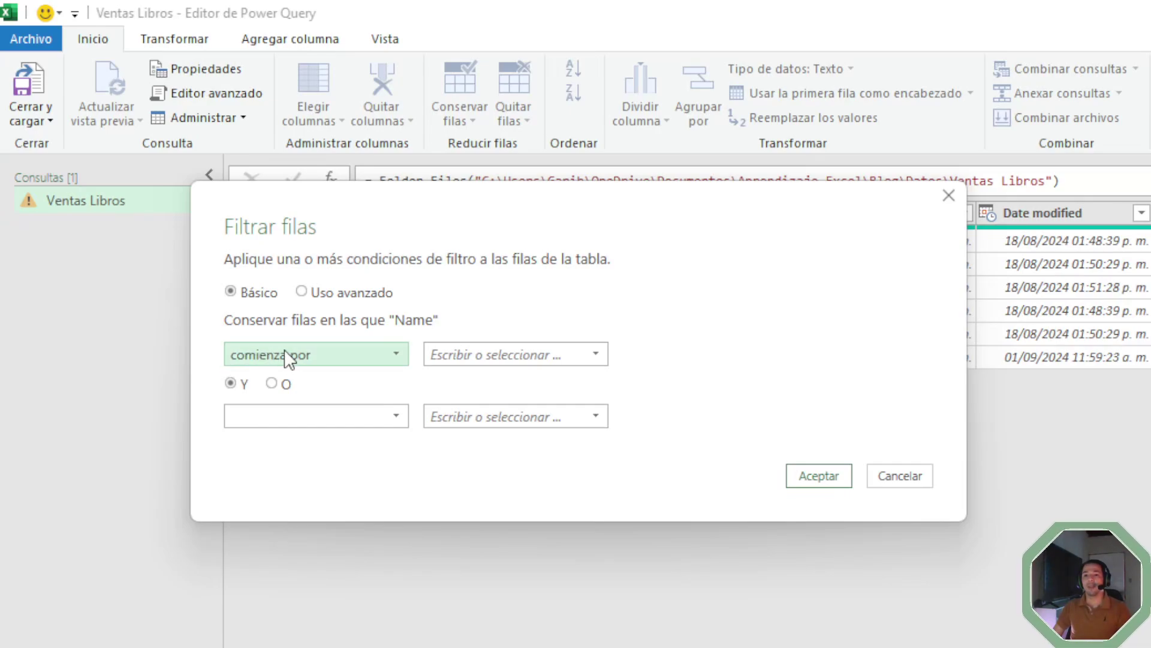
left_click(514, 353)
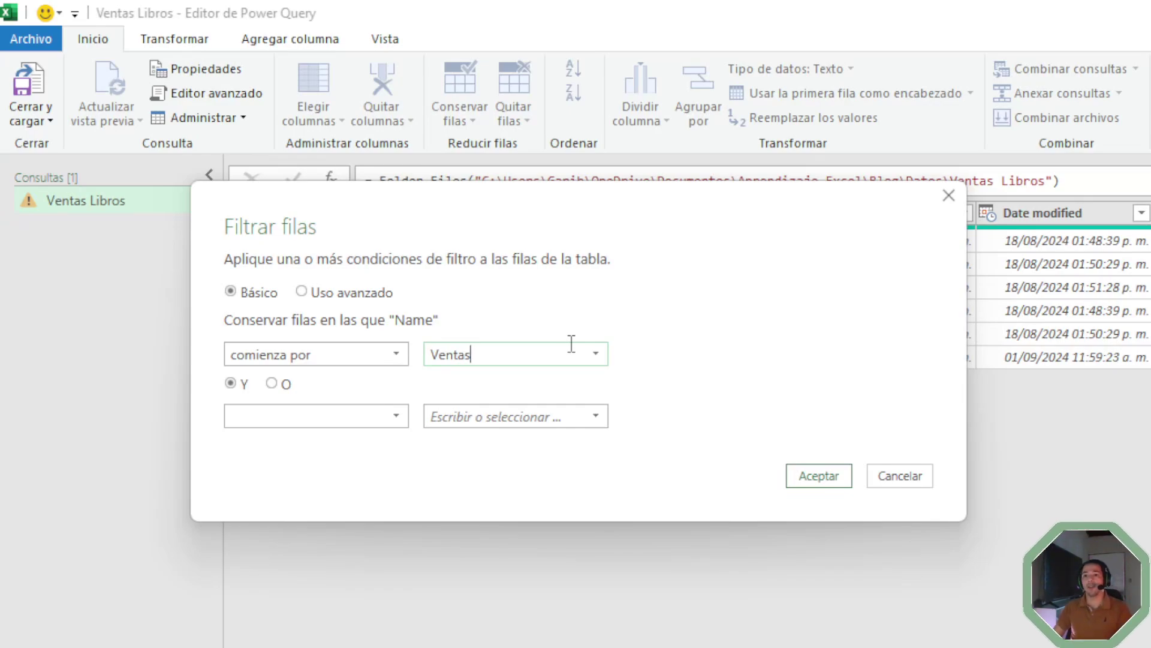
left_click(819, 475)
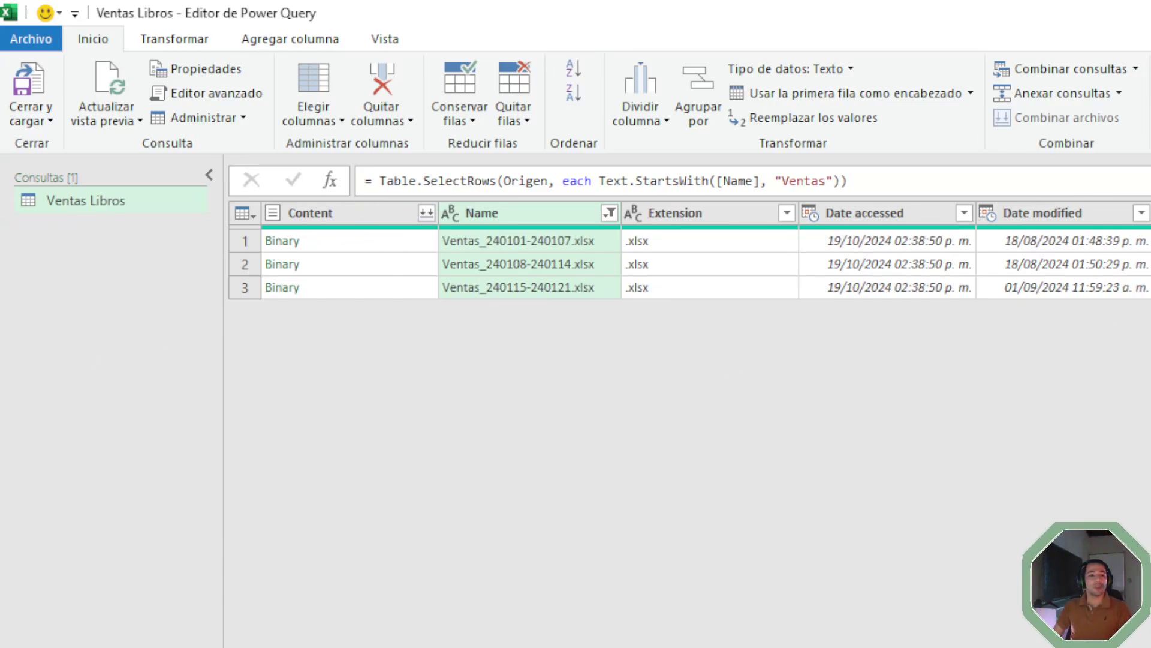
left_click(813, 181)
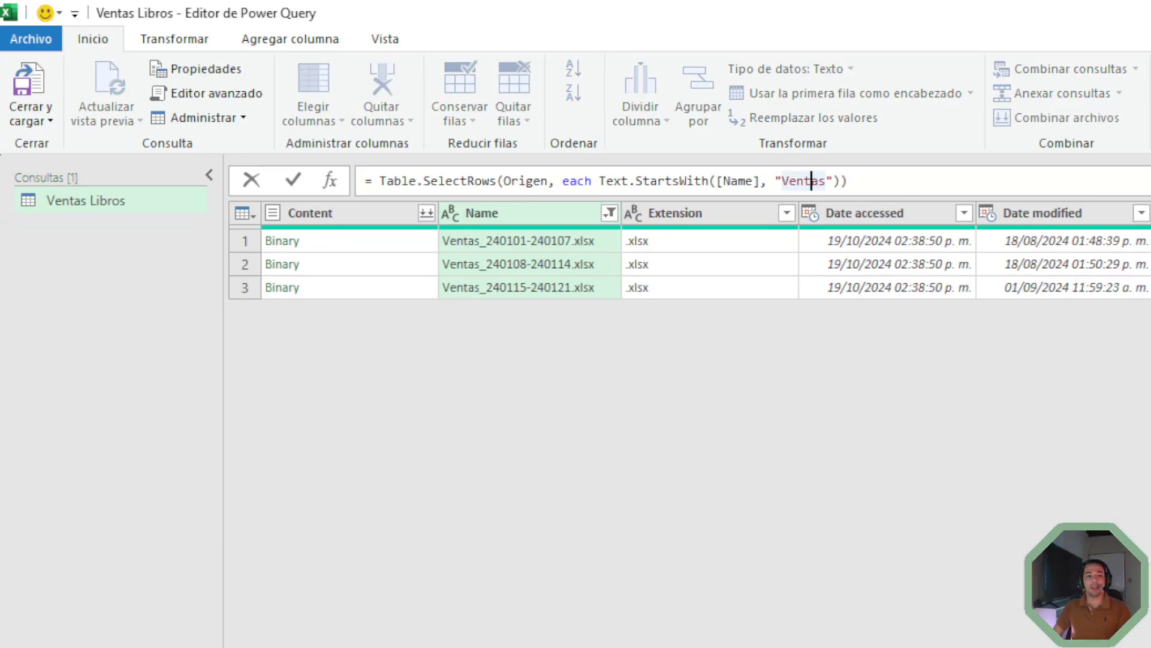
key("Return")
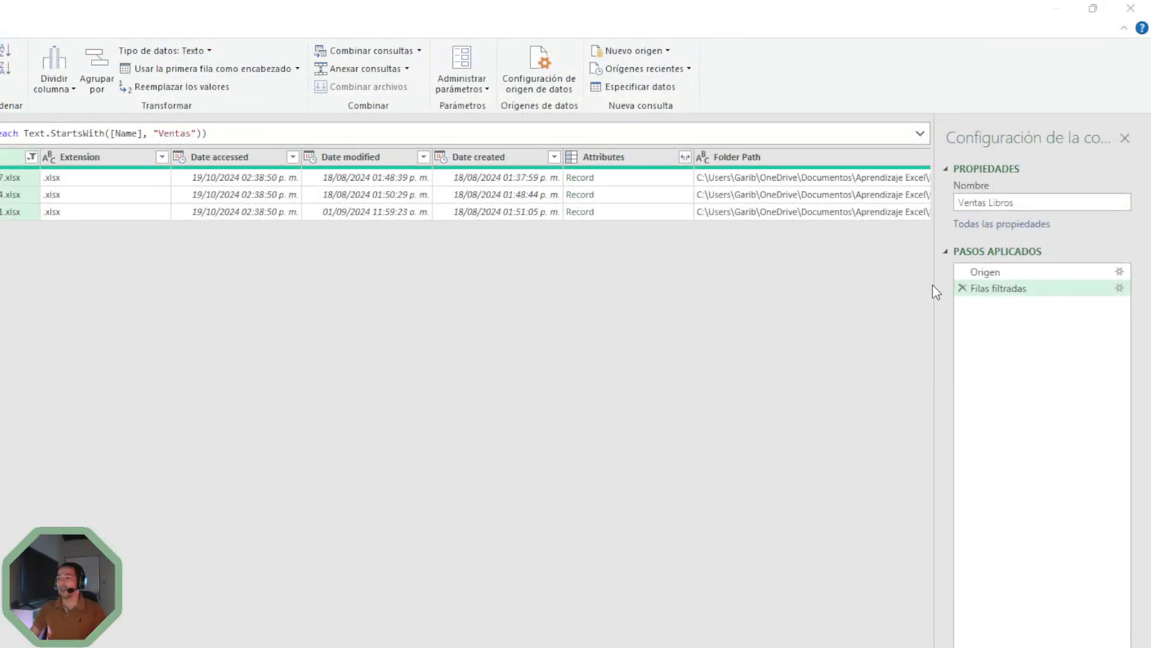
Reopen the Filas filtradas step's settings in advanced mode and set the operator of the Name condition for Ventas to "contiene".
left_click(1119, 288)
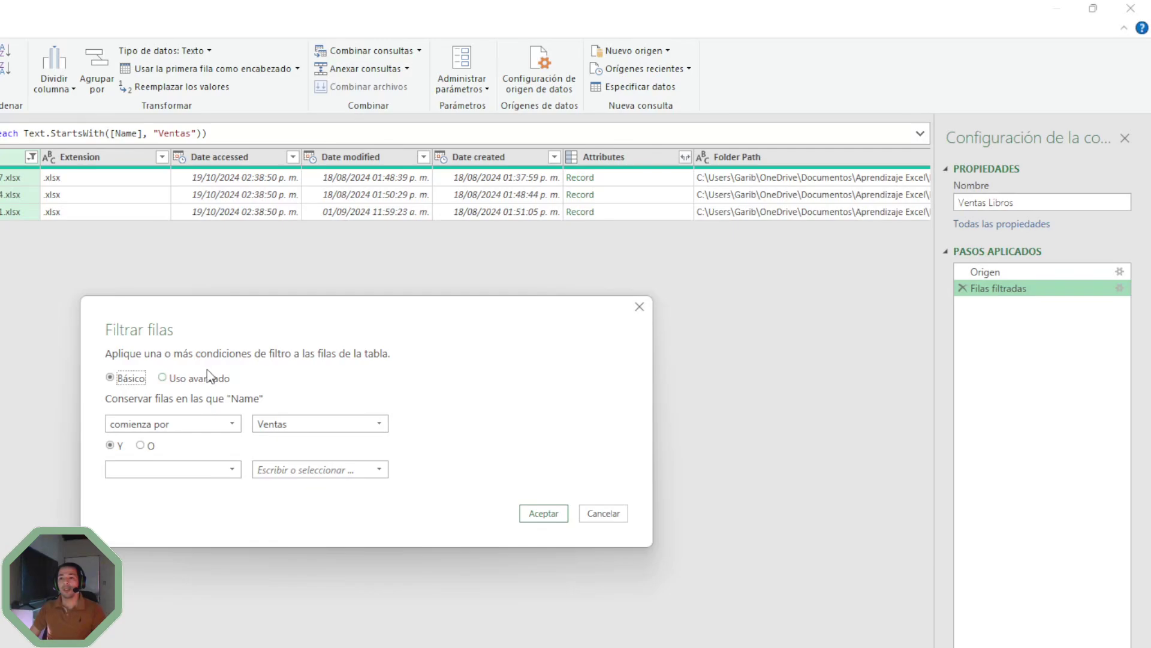
left_click_drag(261, 322, 217, 305)
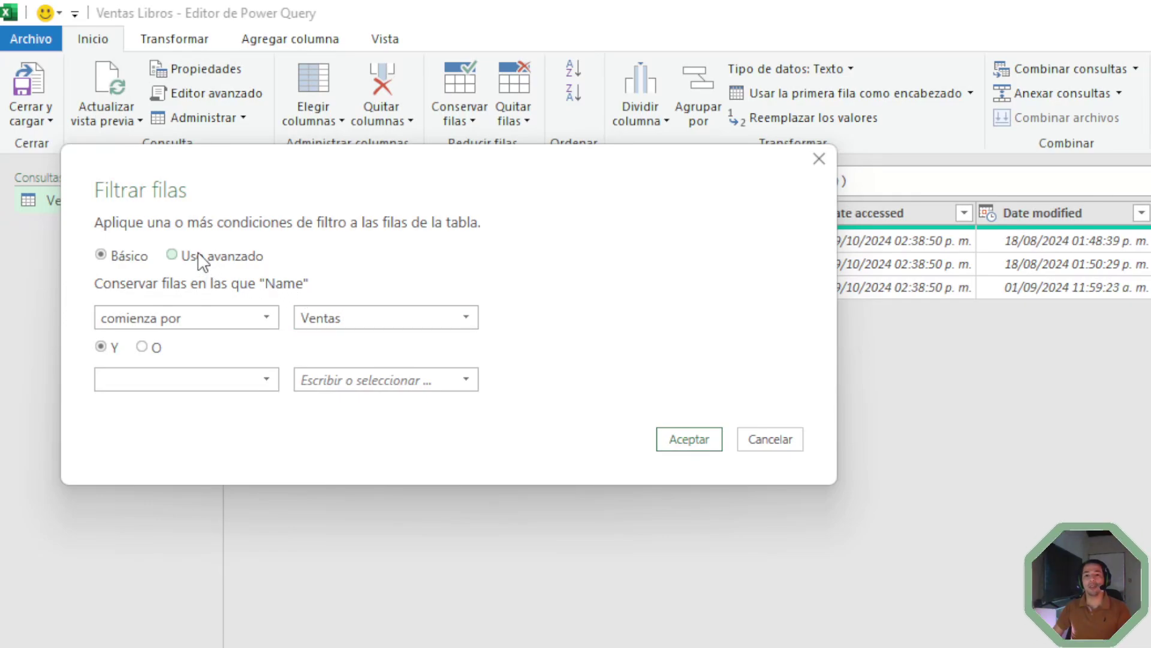
left_click(172, 255)
left_click(141, 260)
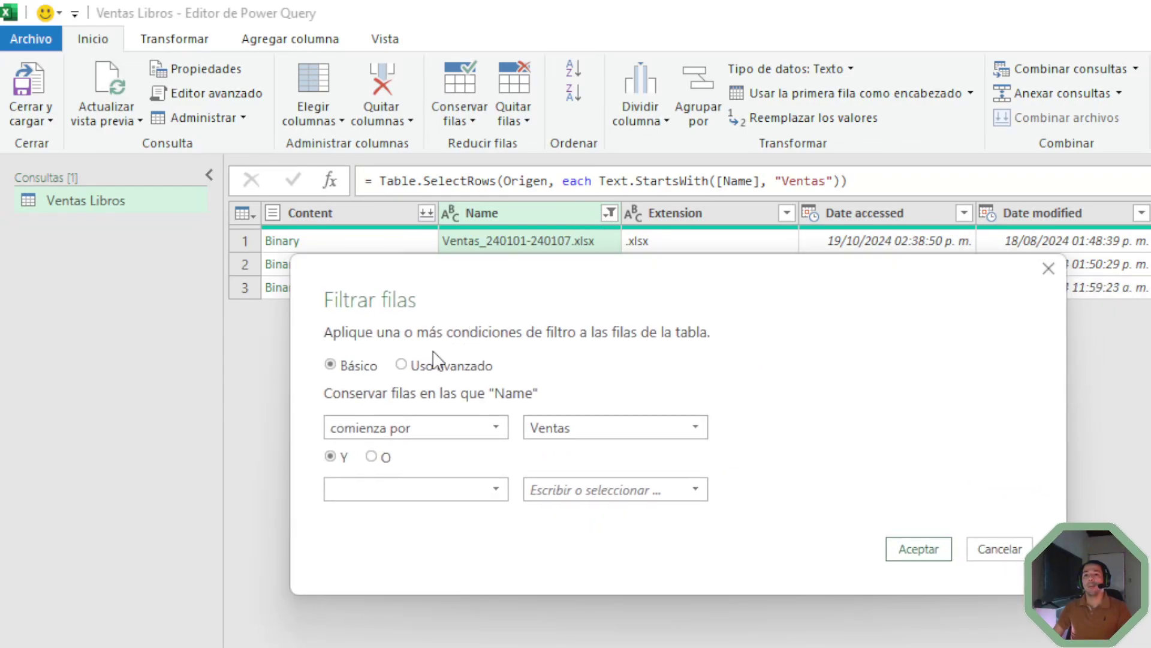
left_click(433, 366)
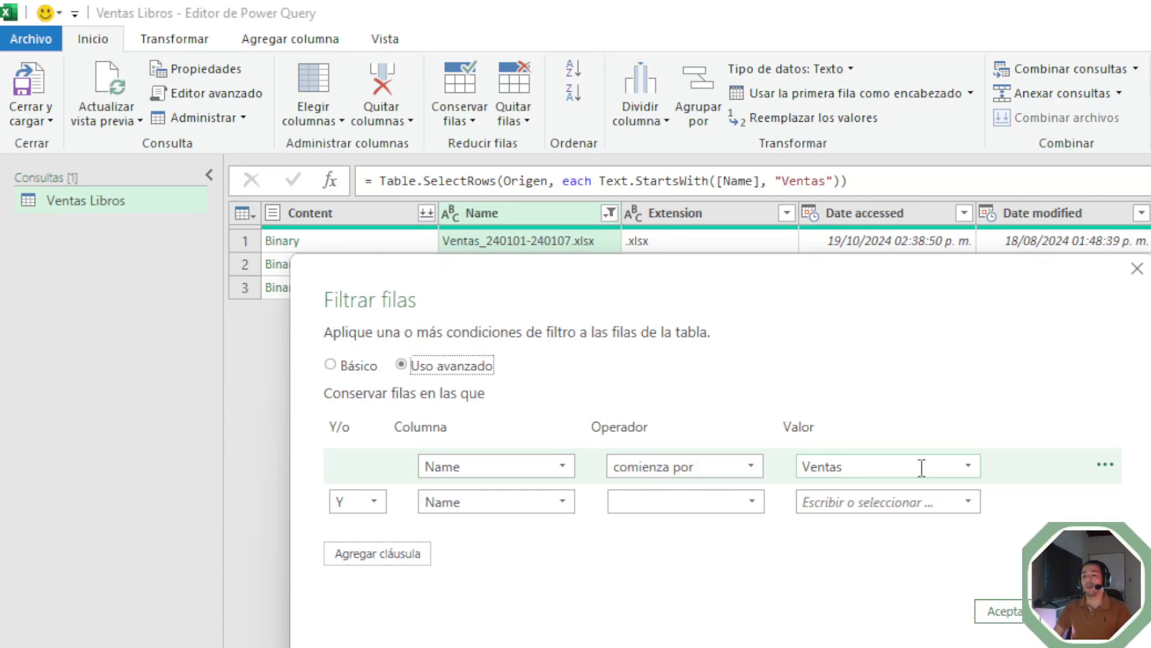
left_click(704, 463)
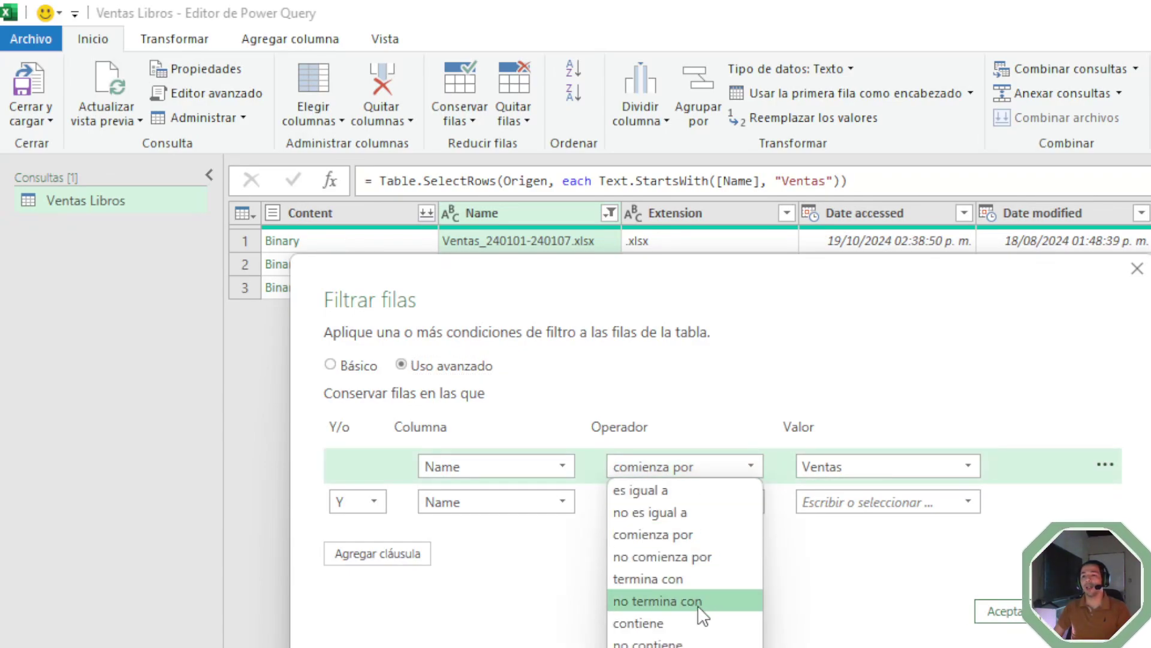
left_click(691, 623)
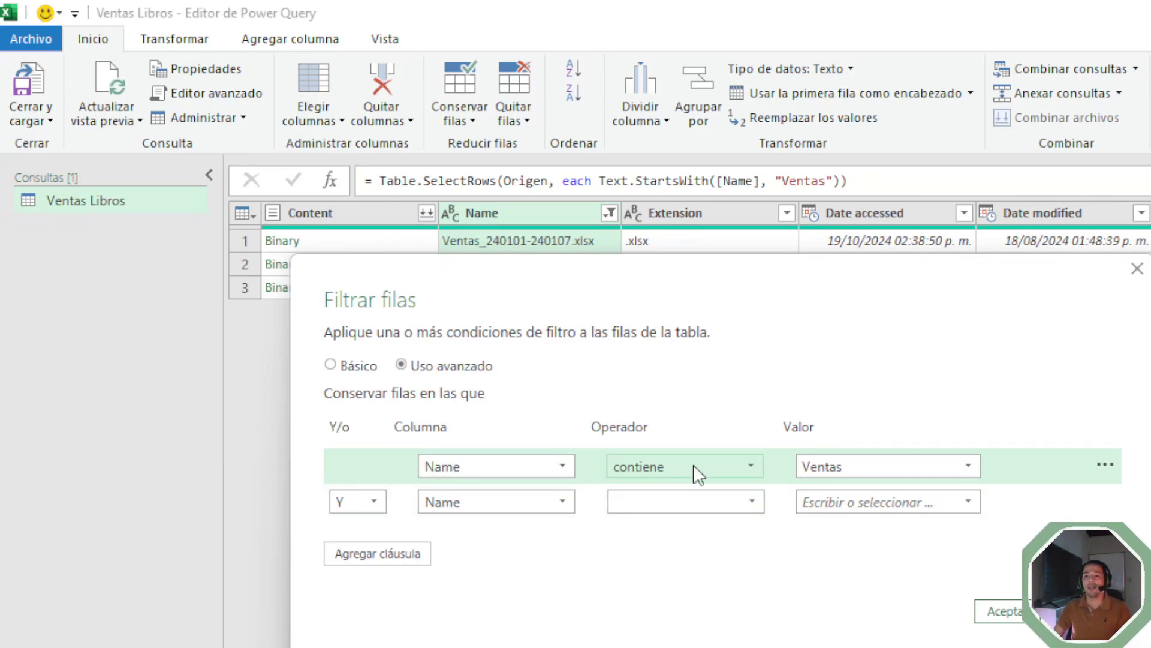
Define the second filter clause, joined with Y, so that Name "no contiene" Compras.
left_click(376, 502)
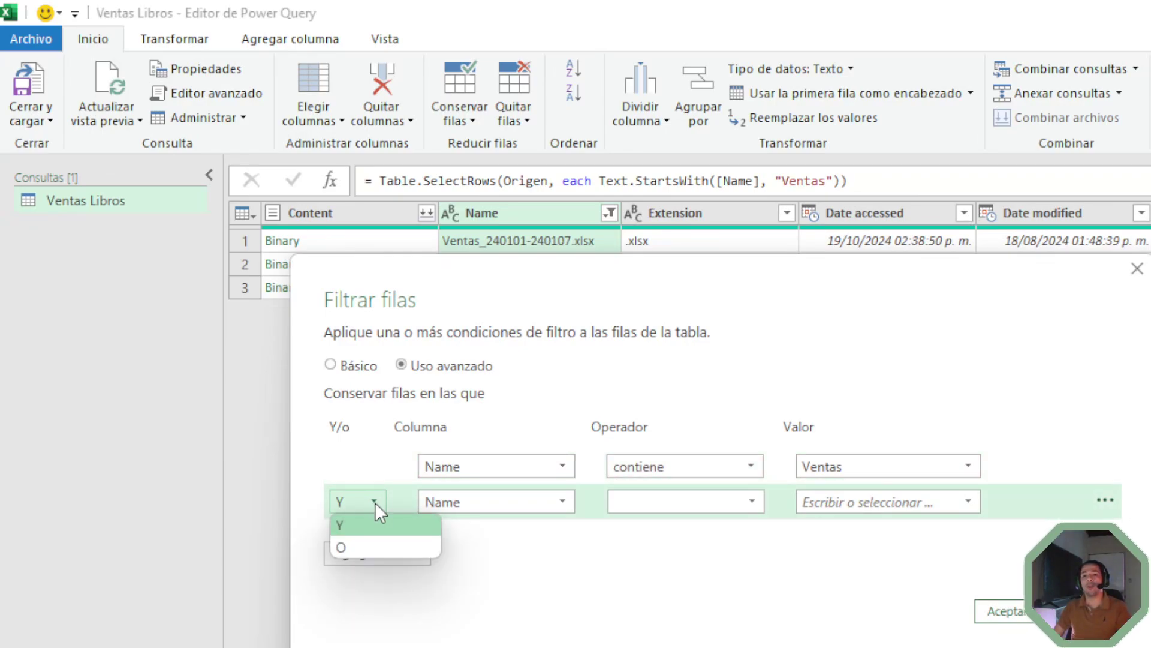
left_click(366, 548)
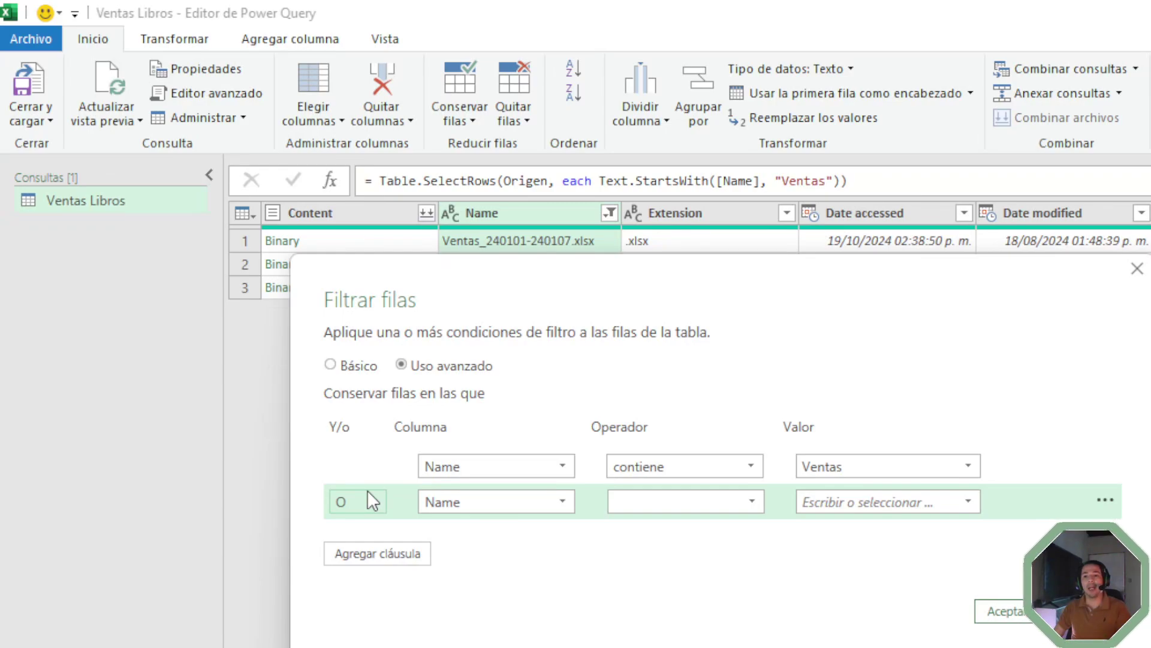
left_click(367, 501)
left_click(359, 525)
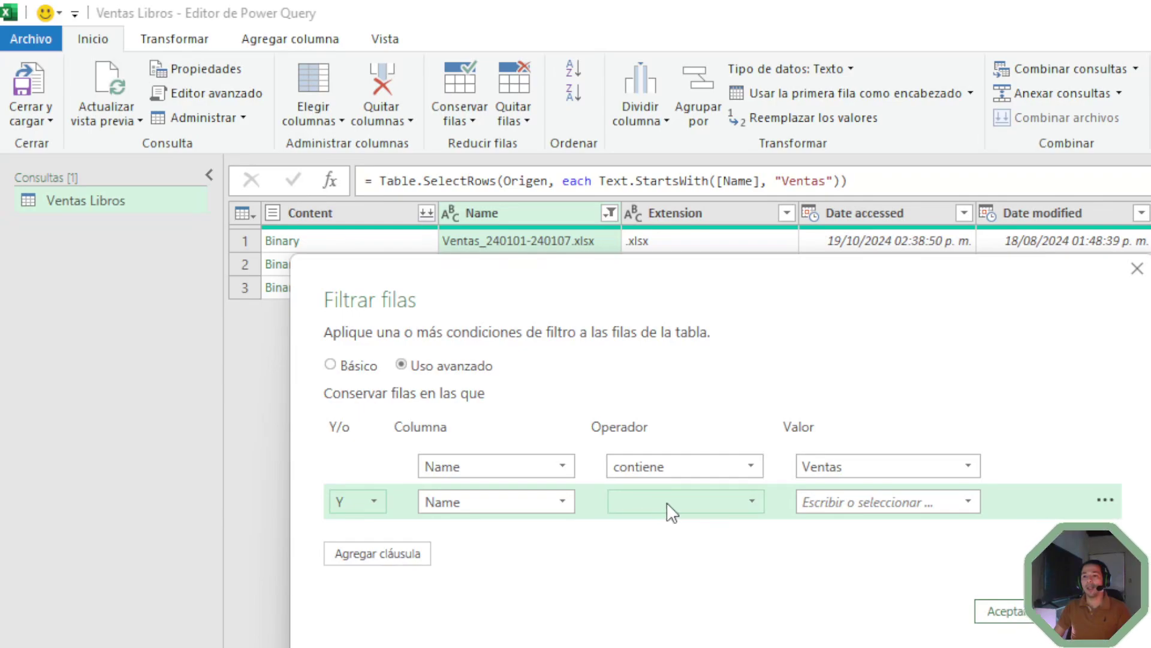
left_click(689, 504)
left_click(660, 646)
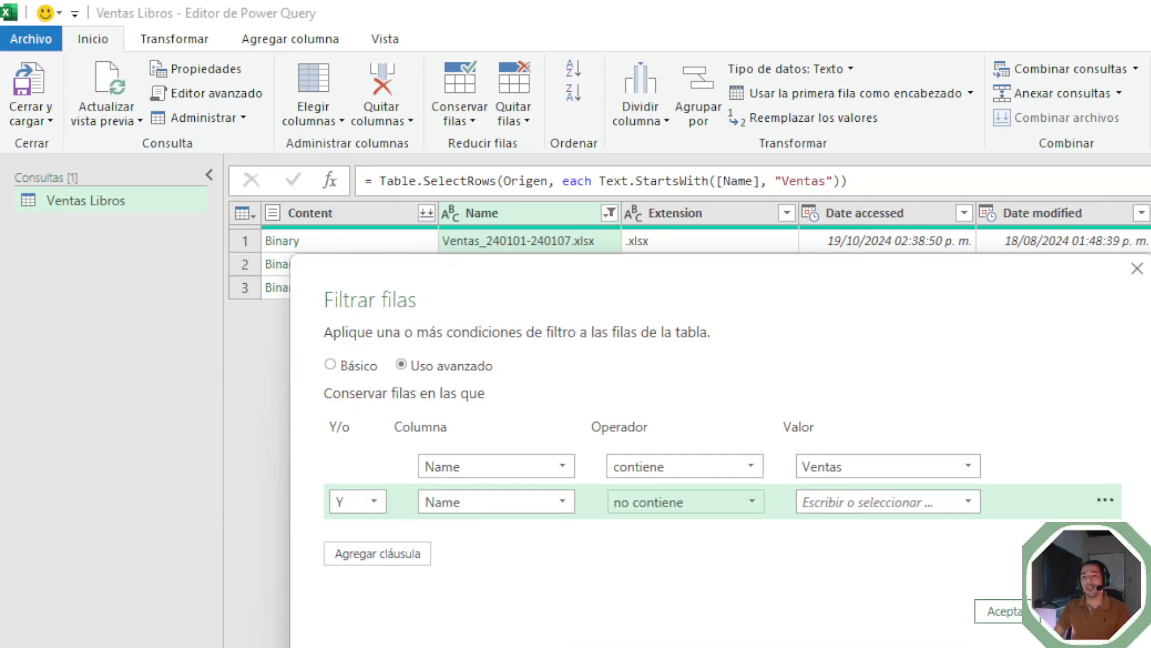
left_click(829, 511)
type("Co")
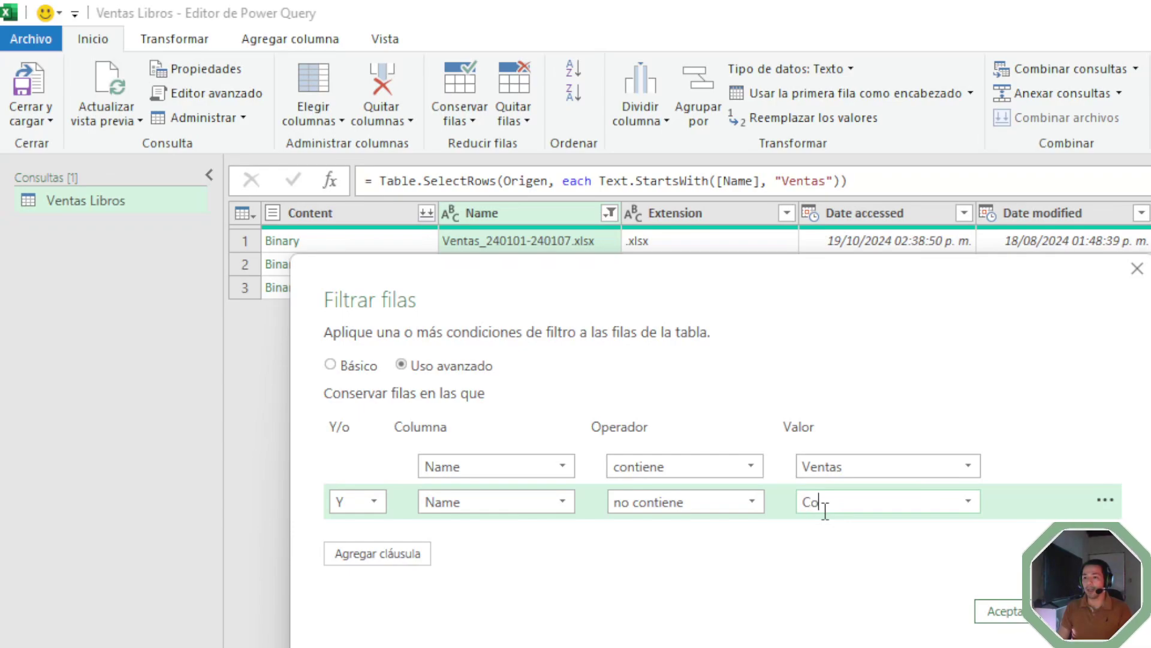
type("mpras")
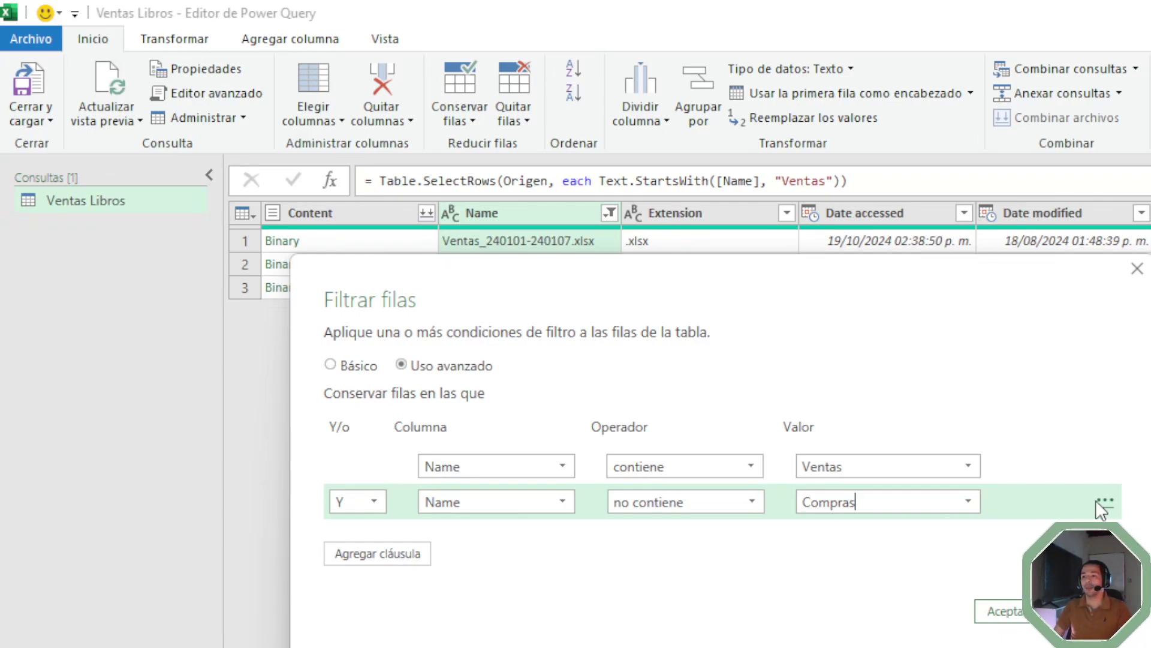
Add a third filter clause, joined with Y, requiring that Extension "es igual a" .xlsx.
left_click(375, 552)
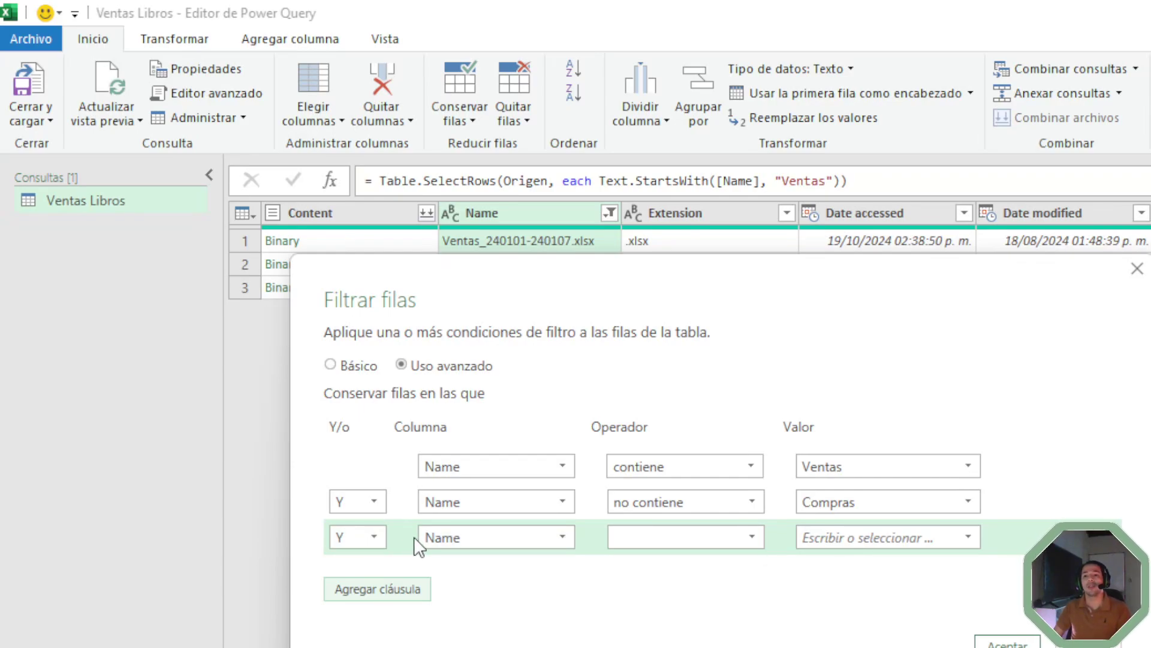
left_click(480, 541)
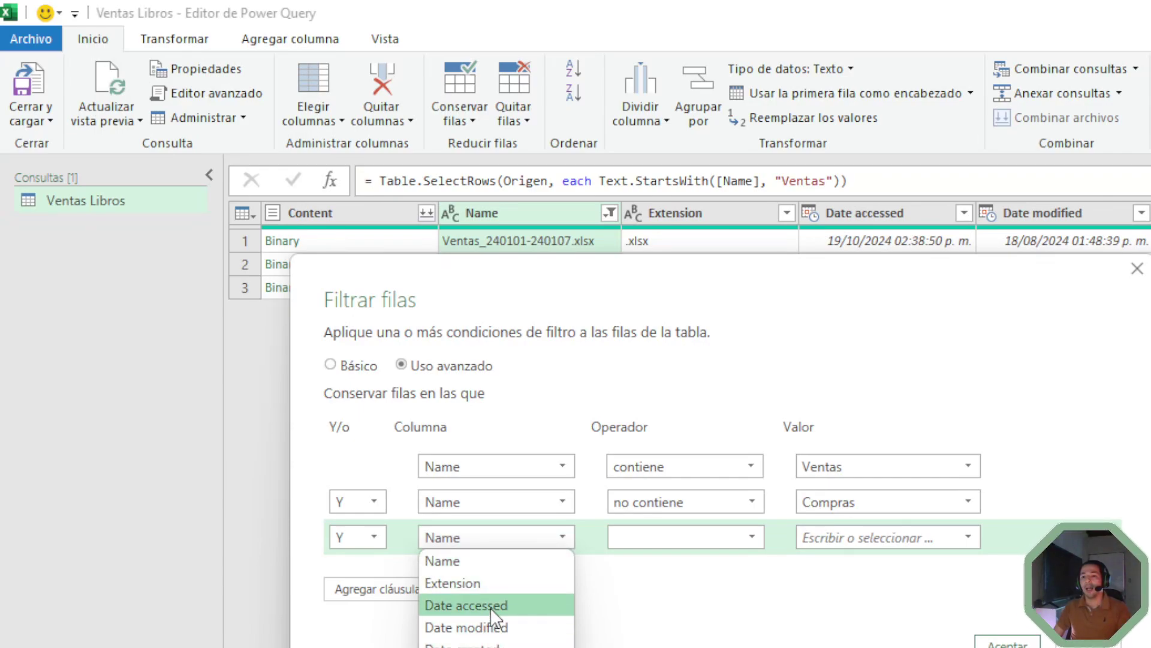
left_click(495, 585)
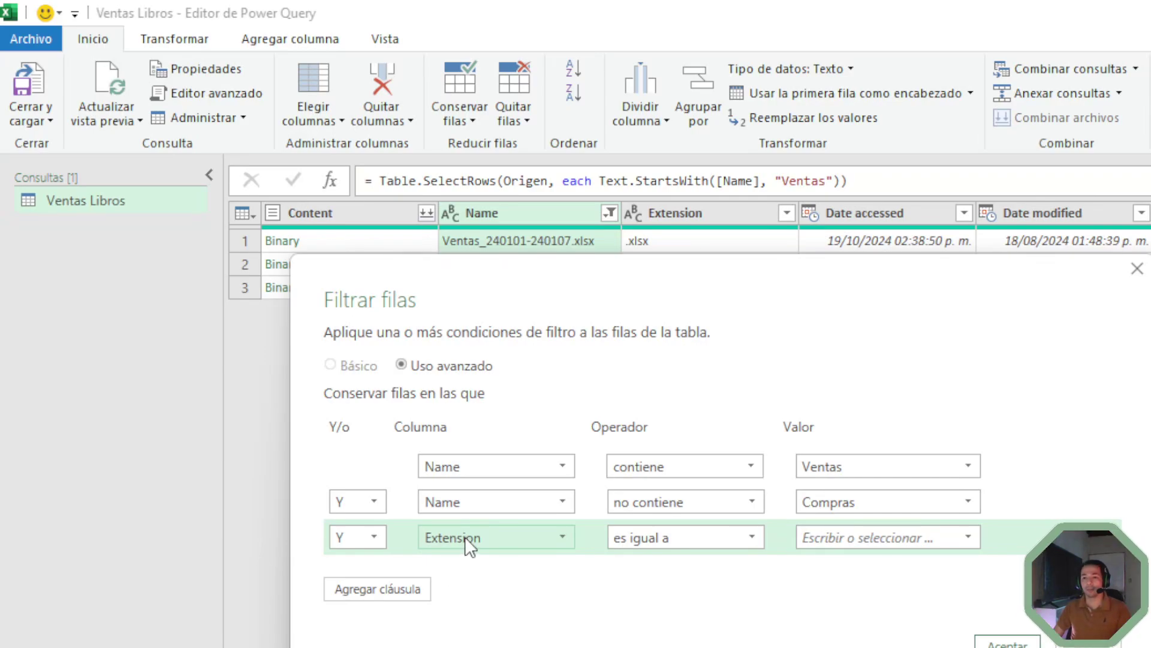
left_click(655, 540)
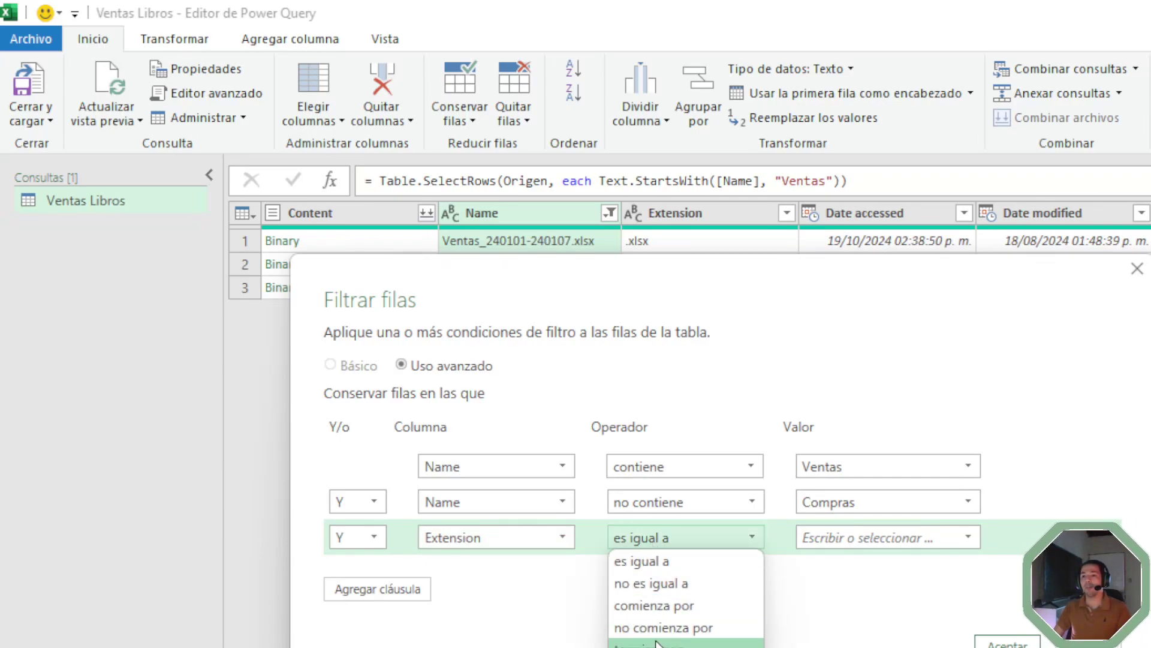
left_click(685, 556)
left_click(966, 536)
left_click(966, 537)
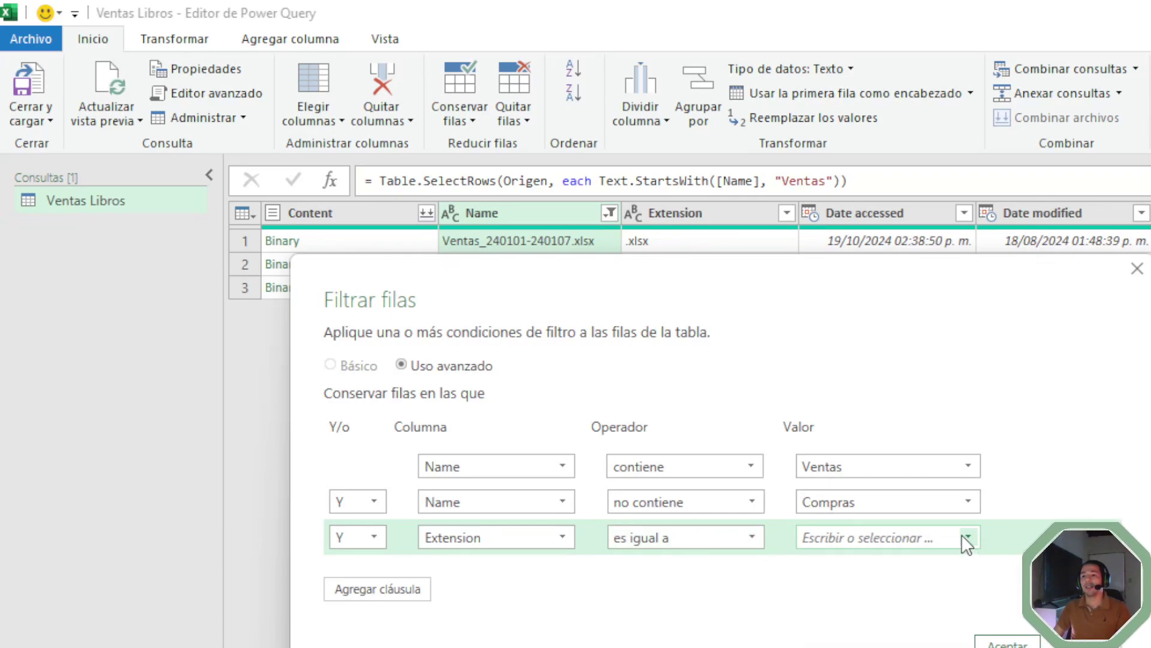
left_click(973, 537)
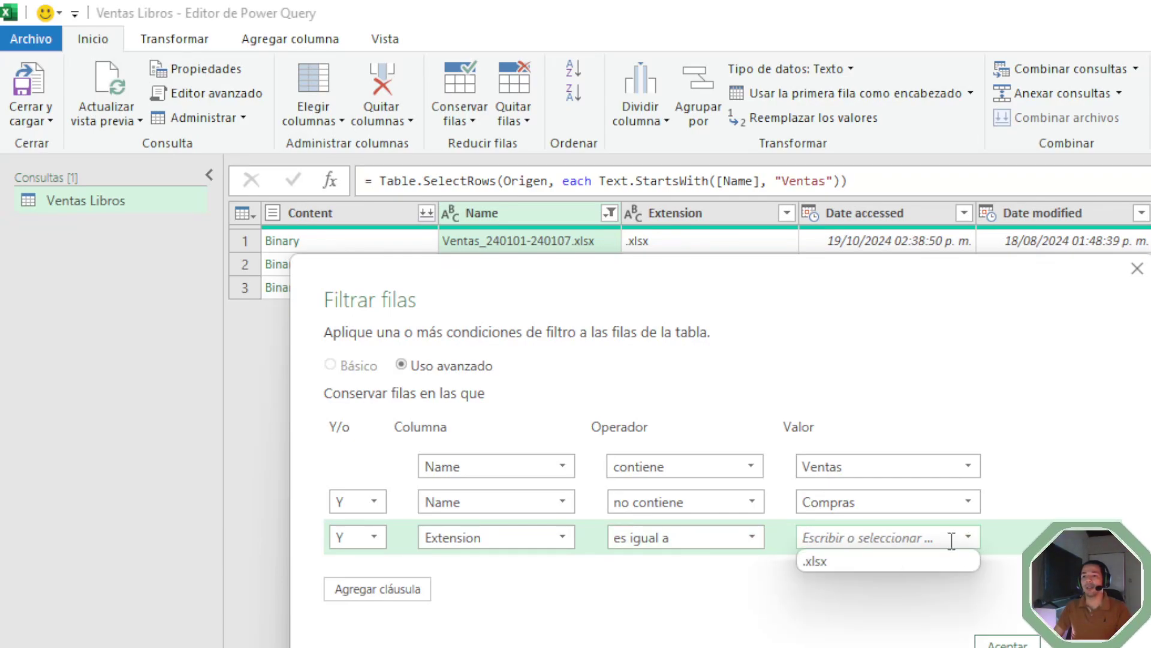
left_click(970, 535)
left_click(970, 535)
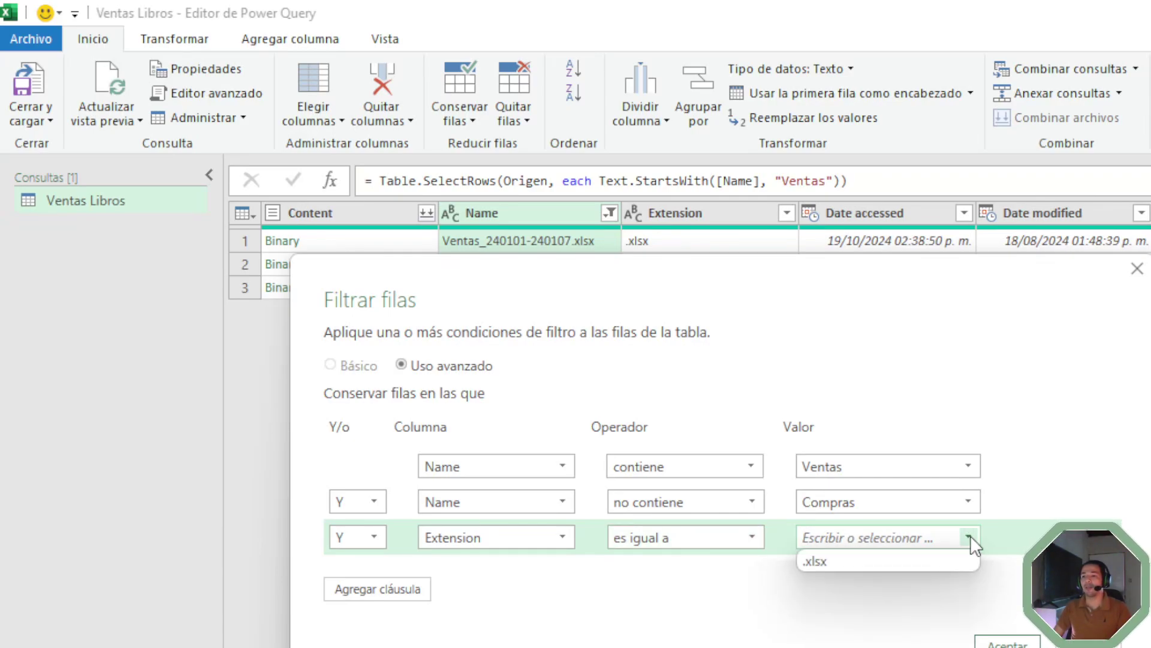
left_click(841, 563)
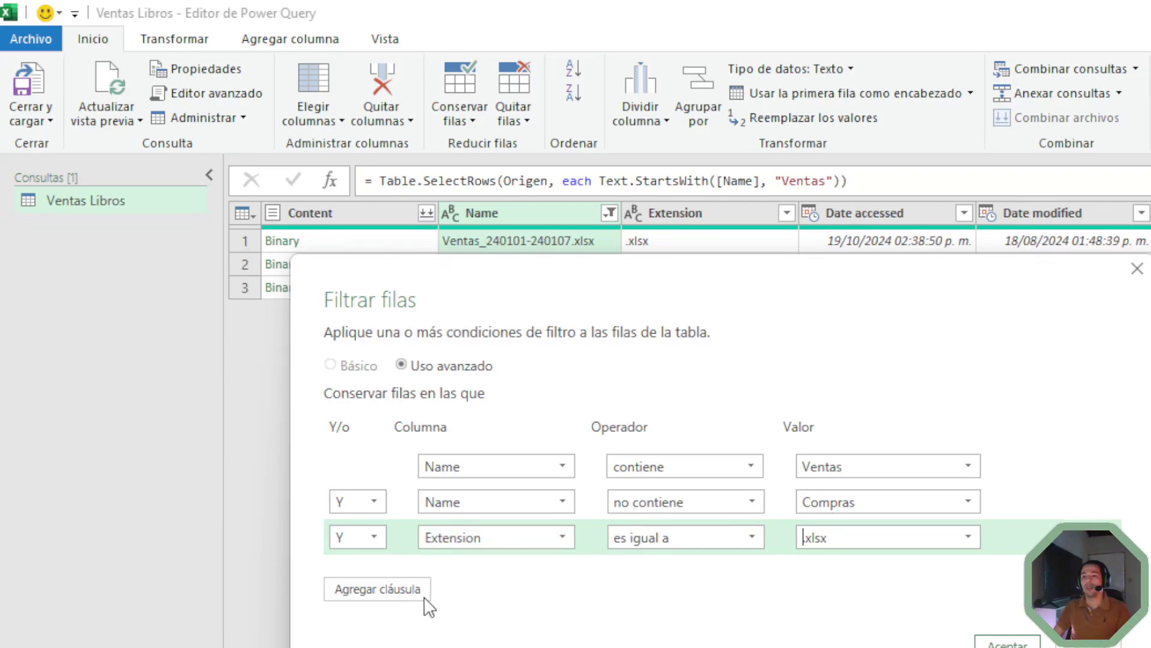
Add an empty fourth filter clause and delete that clause again.
left_click(401, 591)
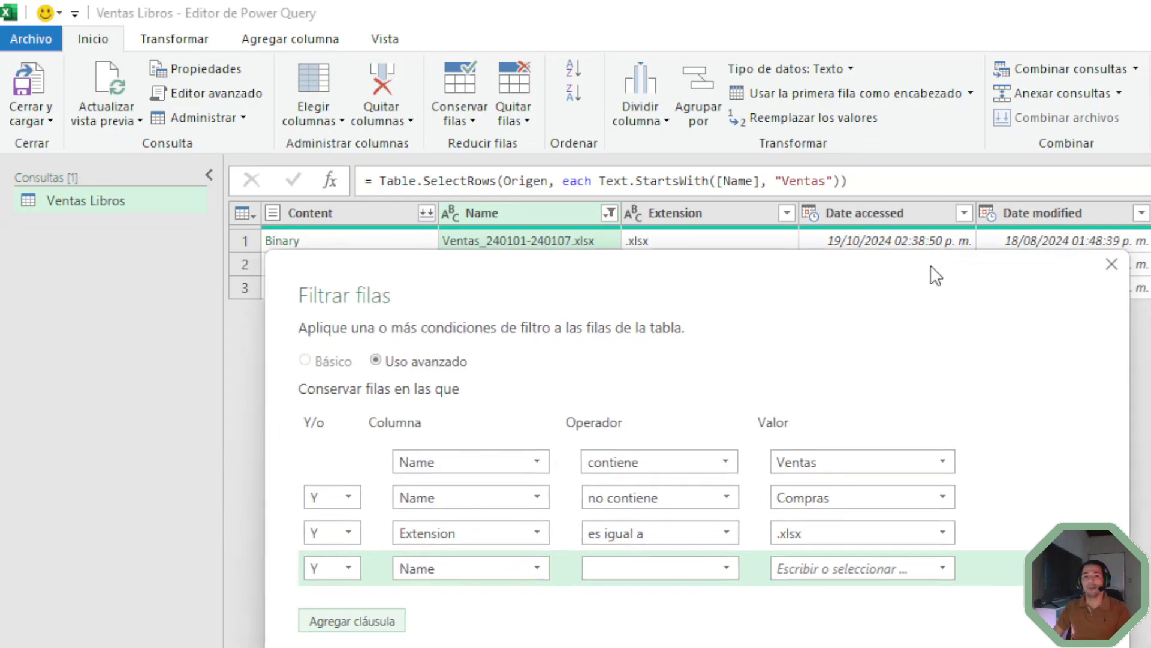
left_click_drag(773, 175, 712, 88)
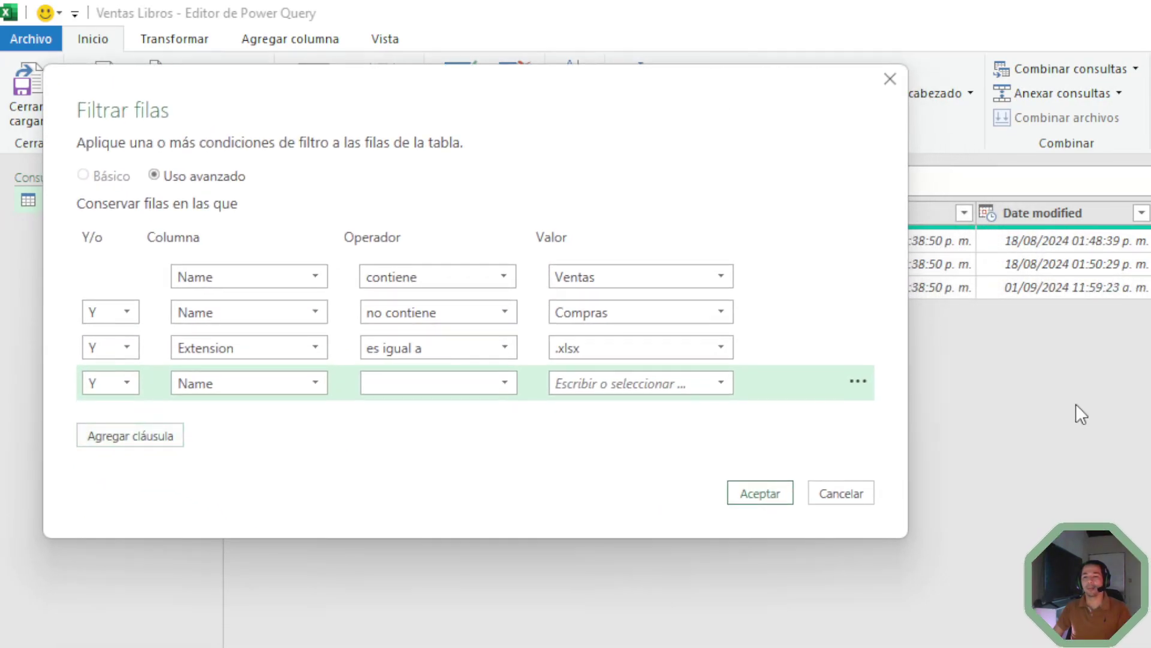
left_click(859, 384)
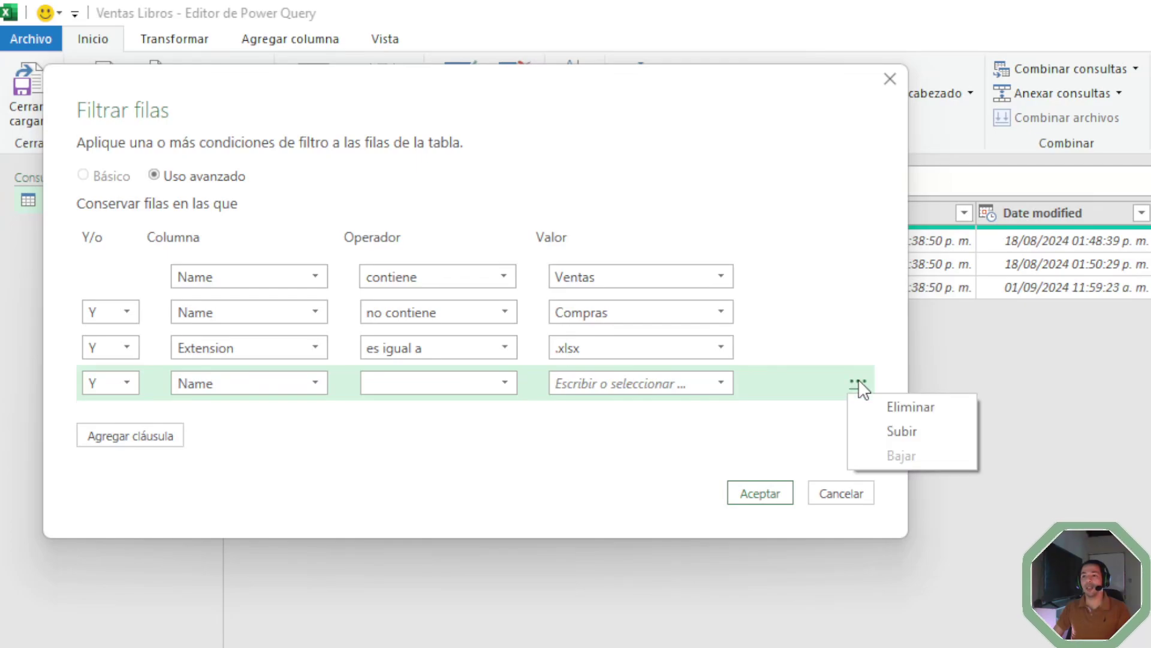
left_click(879, 415)
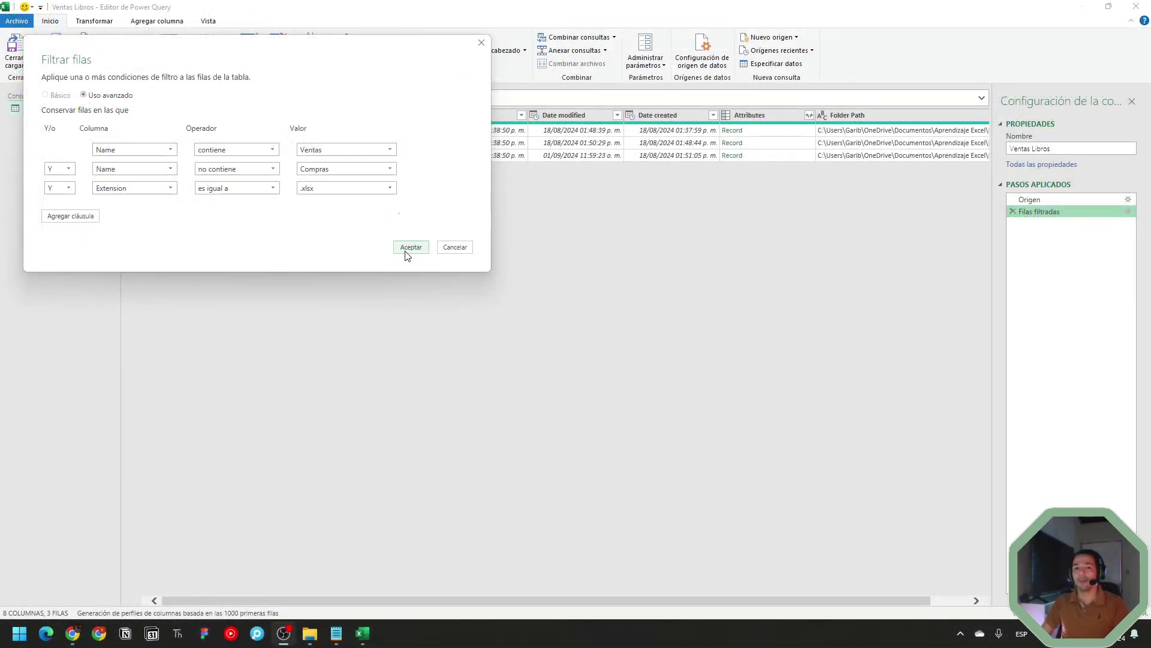
Apply the three filter clauses and insert a new step after Filas filtradas.
left_click(760, 456)
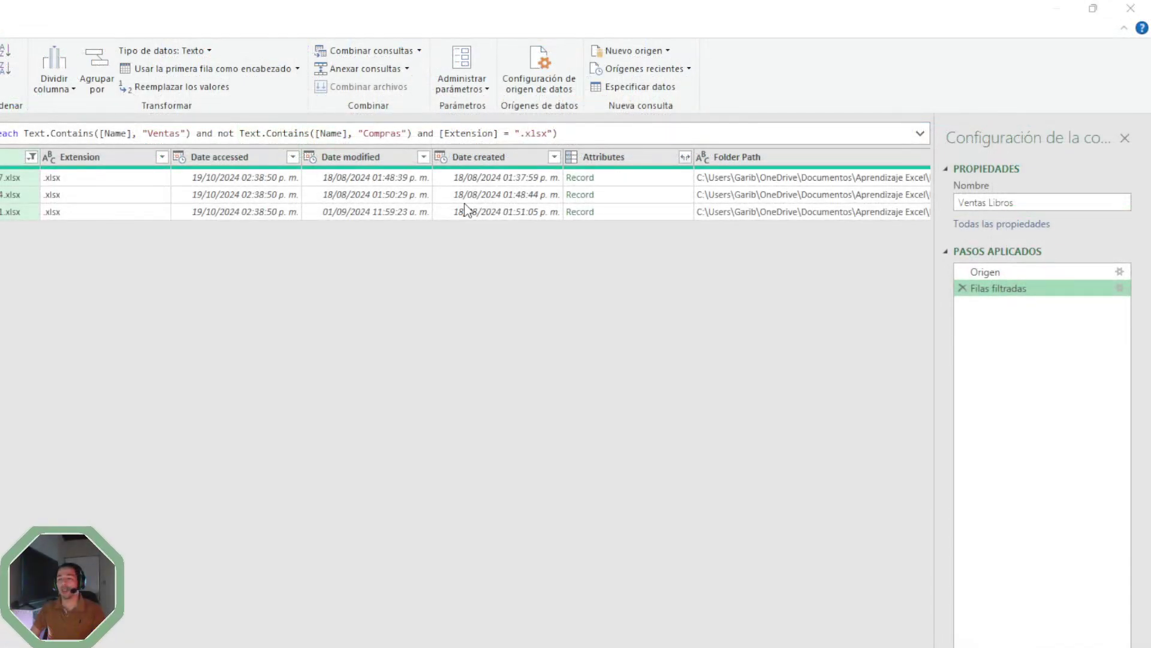
right_click(1001, 291)
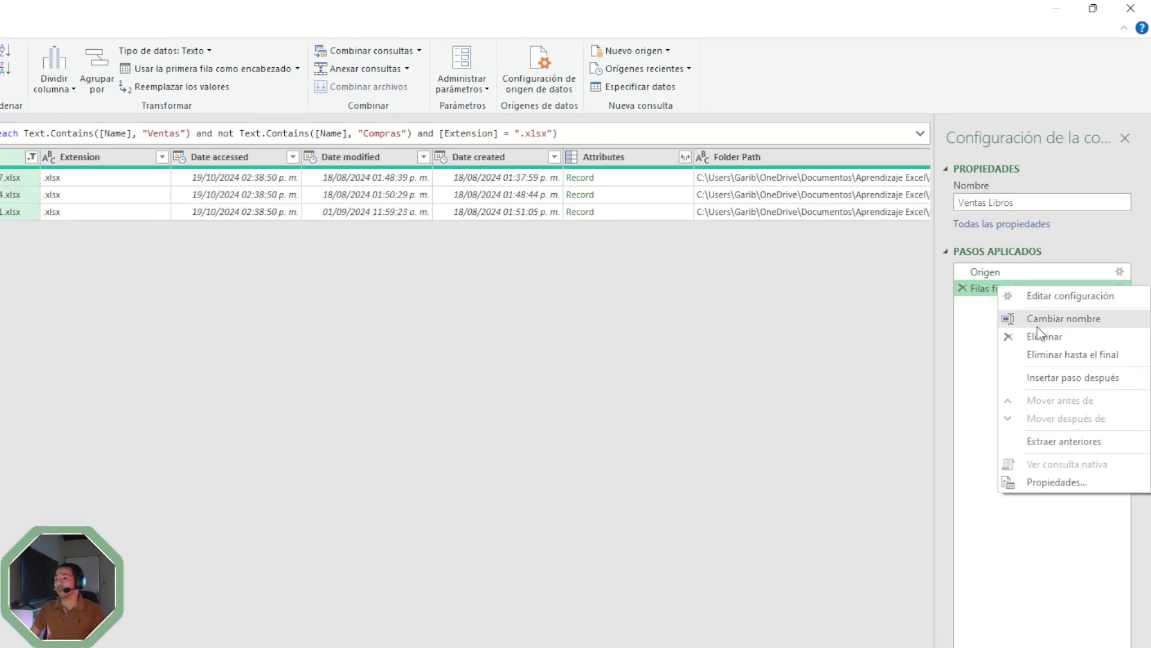
left_click(1064, 379)
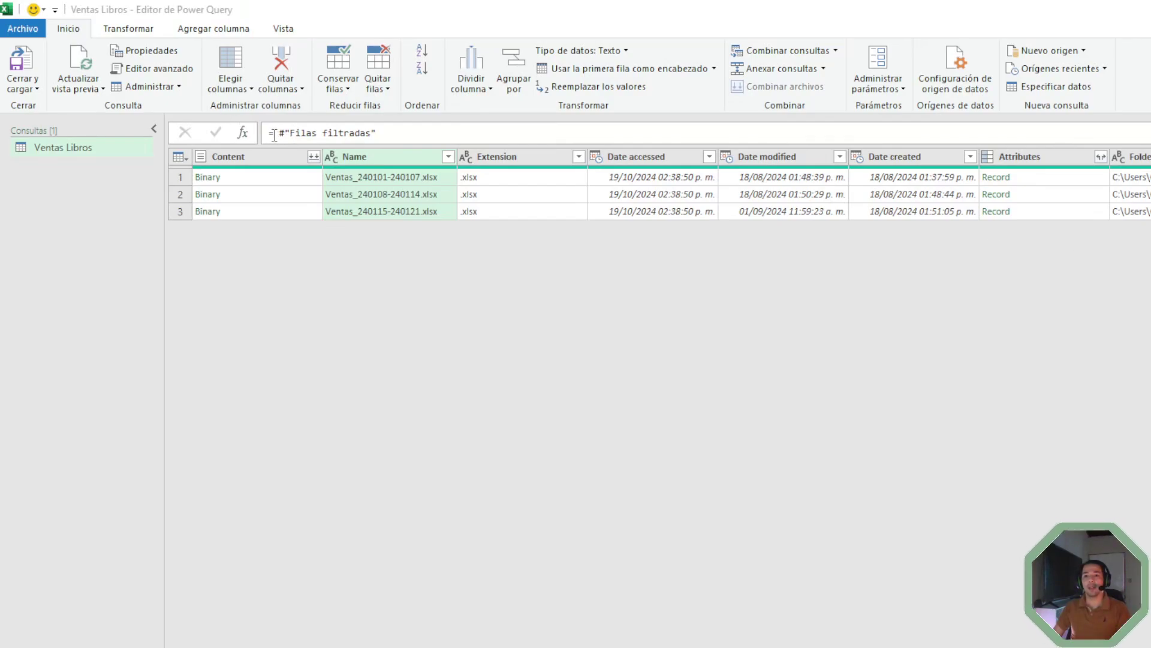
Compare the formulas and rows of the Origen, Filas filtradas and Personalizado1 steps.
left_click(274, 133)
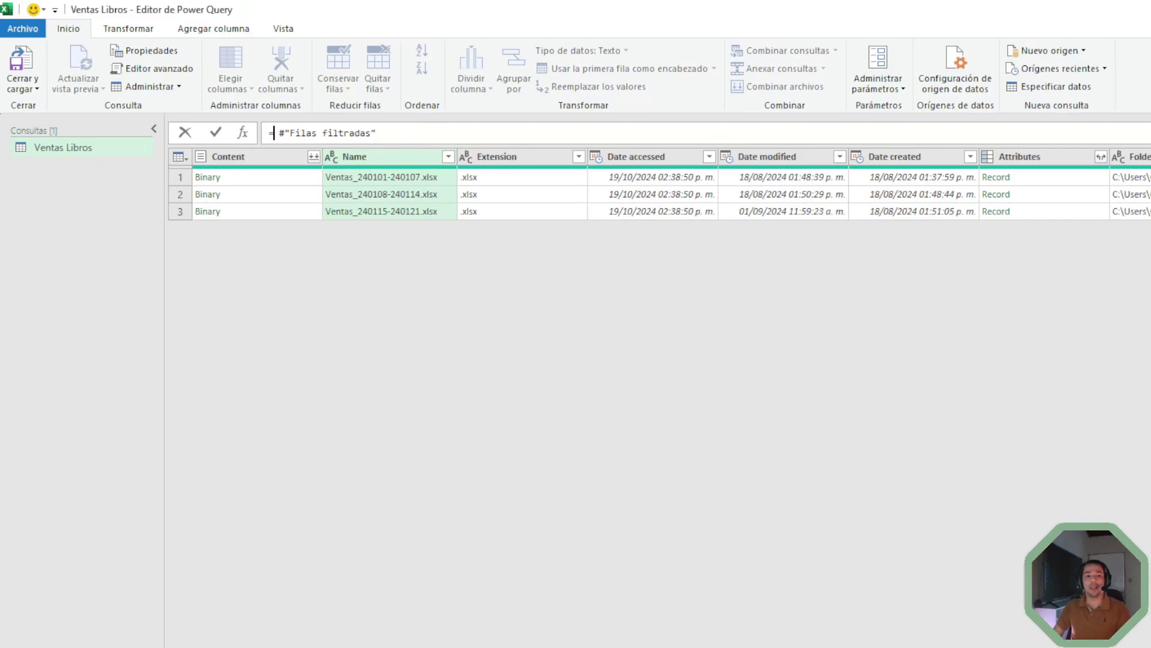
left_click(1052, 211)
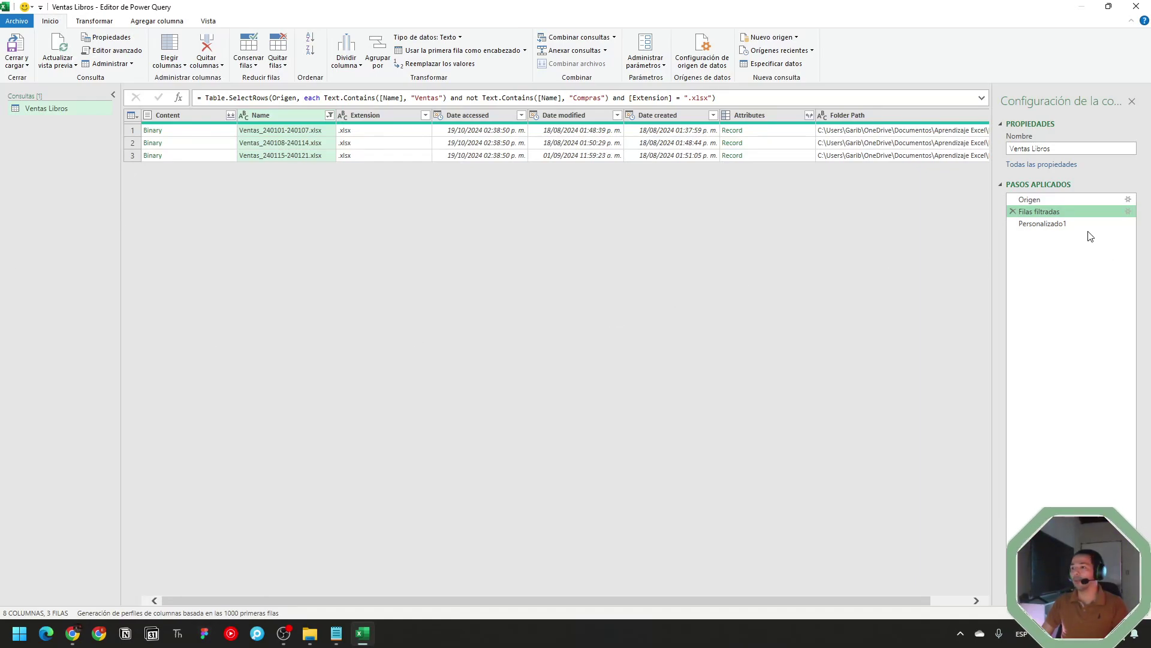
left_click(1058, 224)
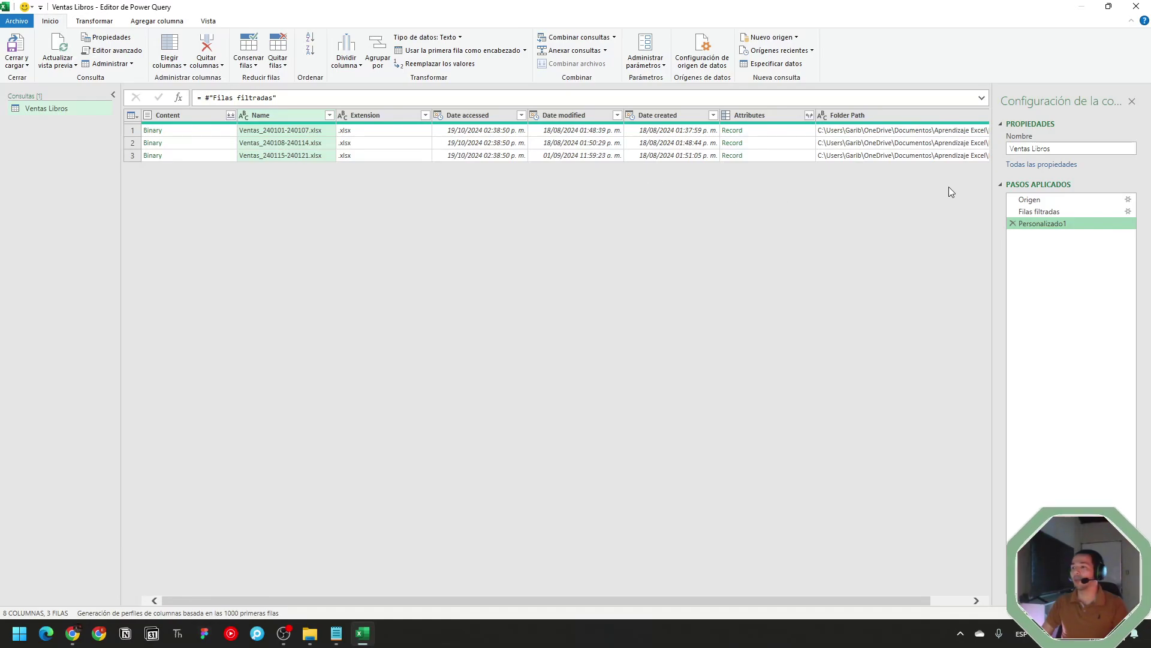
left_click(1049, 198)
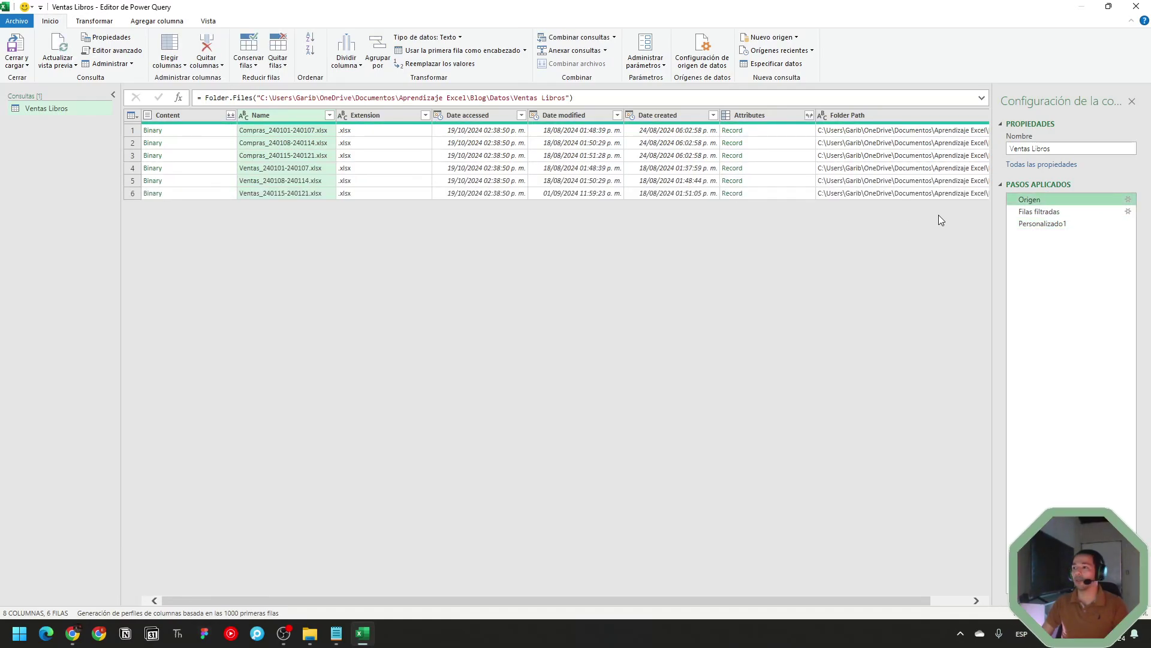
left_click(1040, 213)
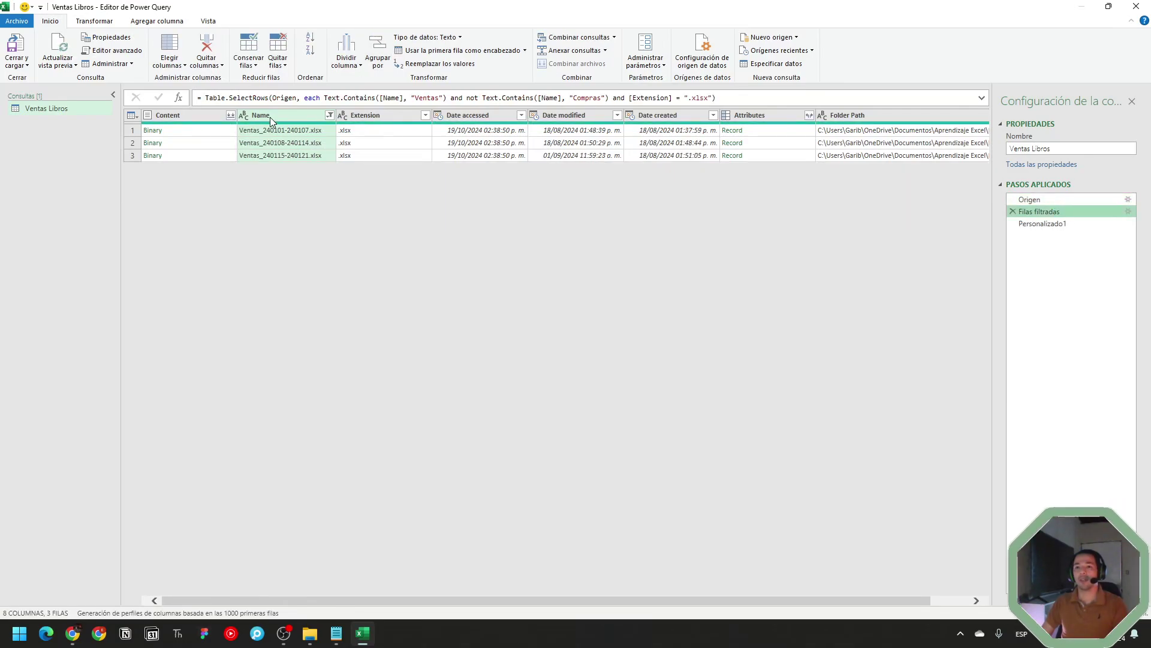
left_click(1072, 223)
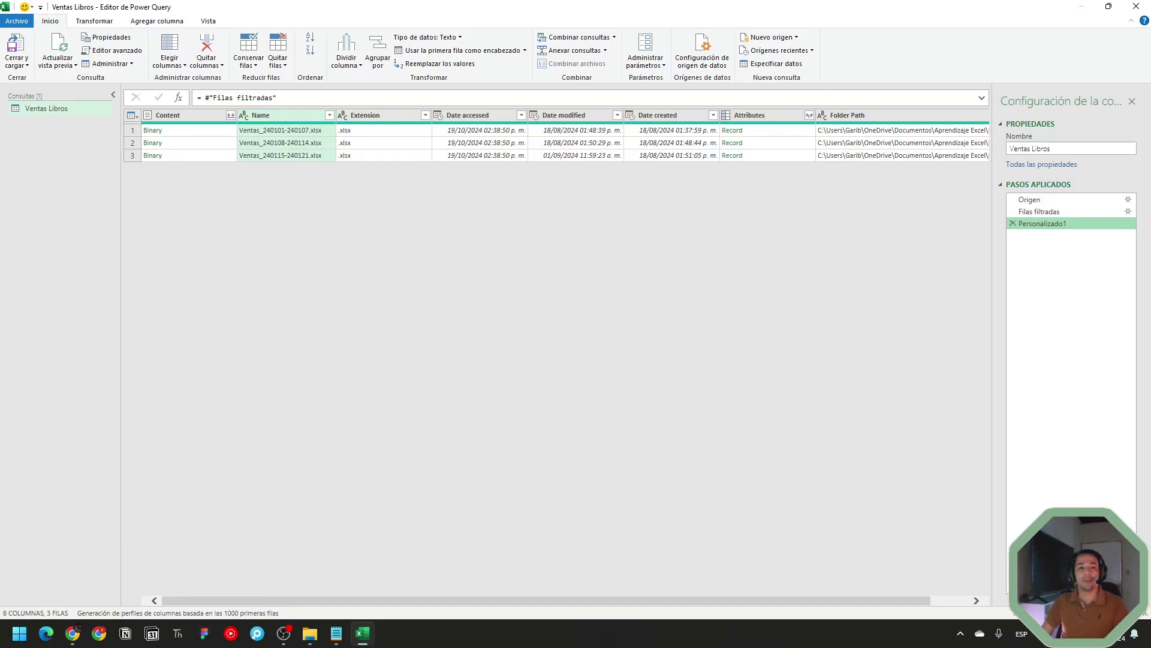
Copy the #"Filas filtradas" reference in the Personalizado1 formula and replace it with the Table.Max function.
left_click(282, 98)
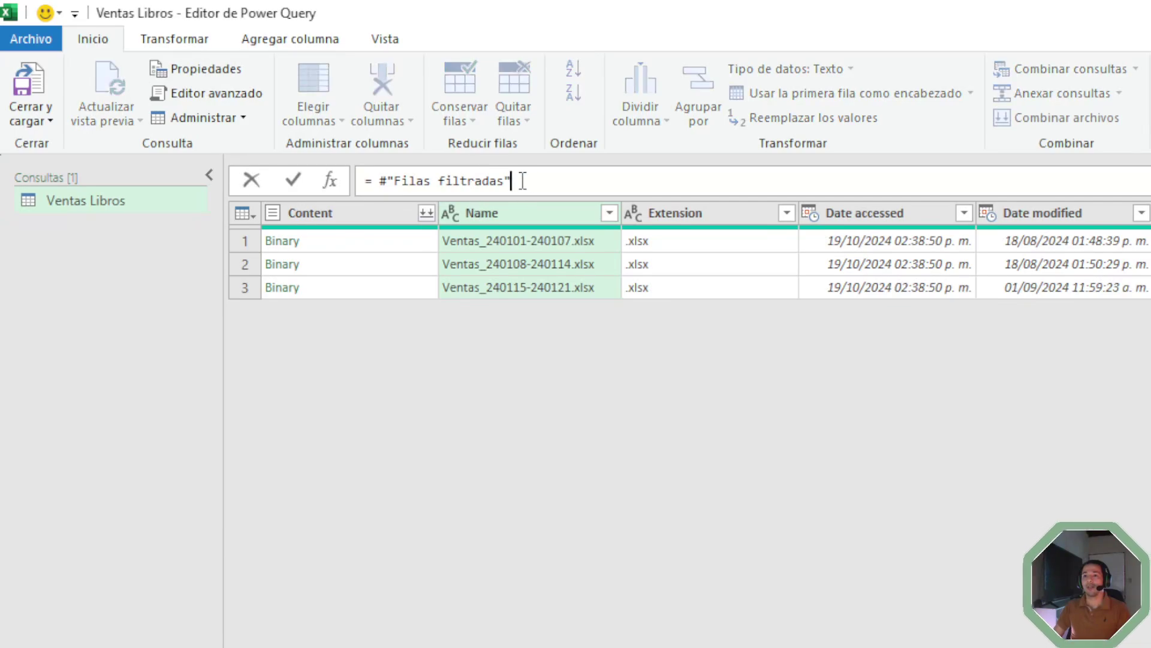
left_click_drag(523, 181, 377, 181)
key("ctrl+c")
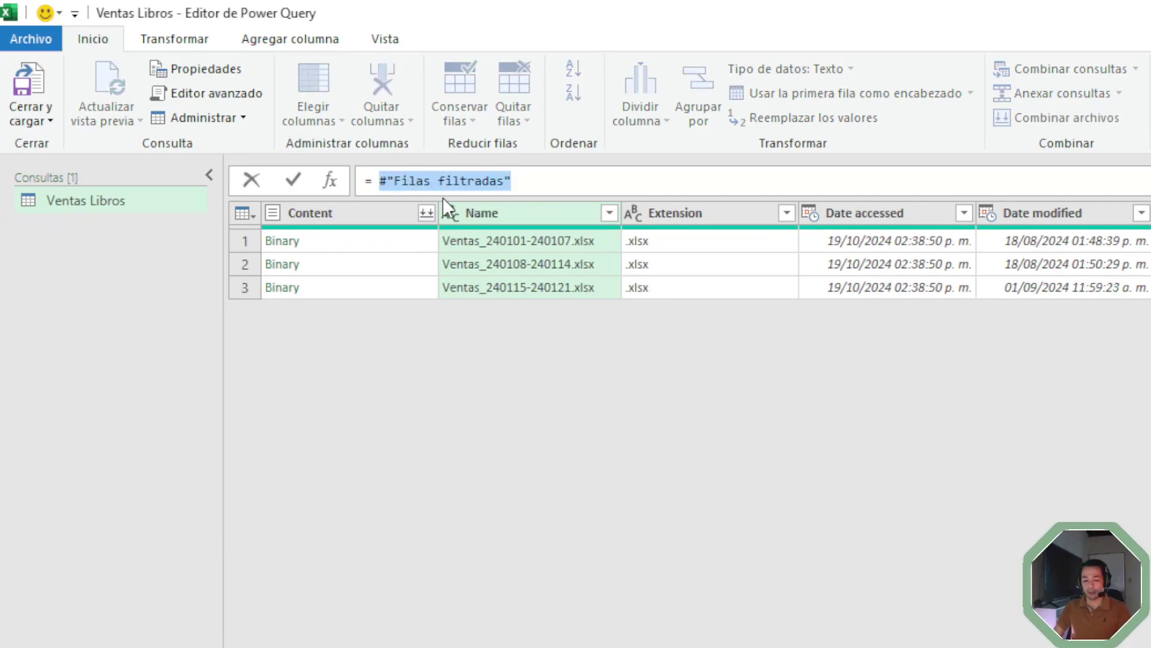
key("BackSpace")
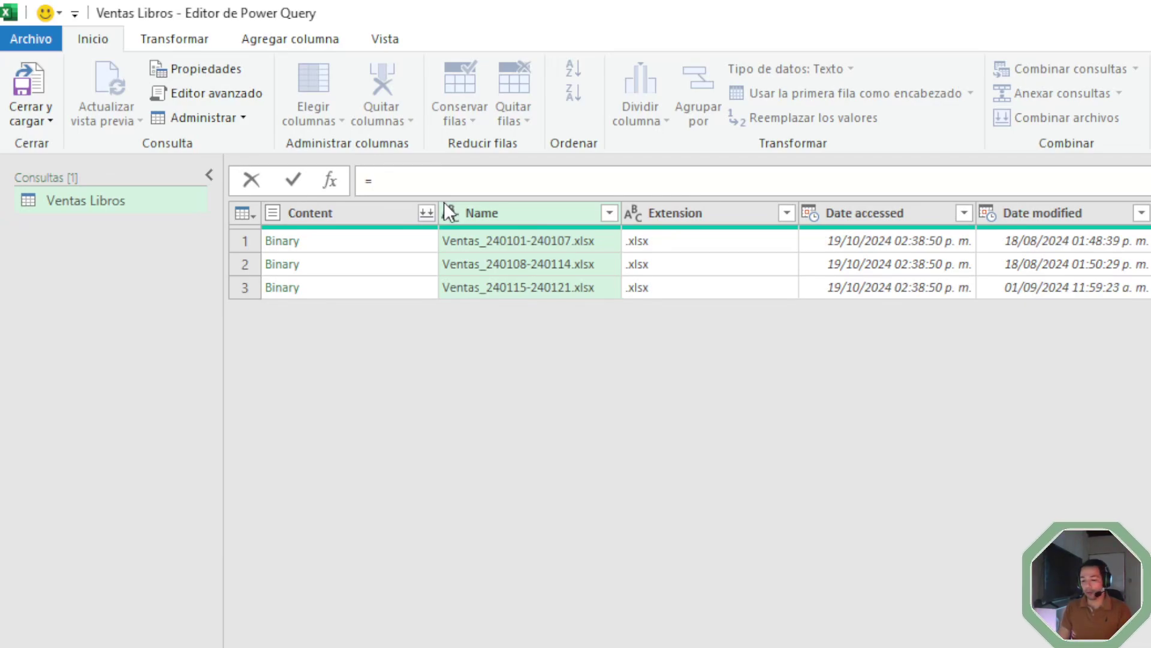
type("Ta")
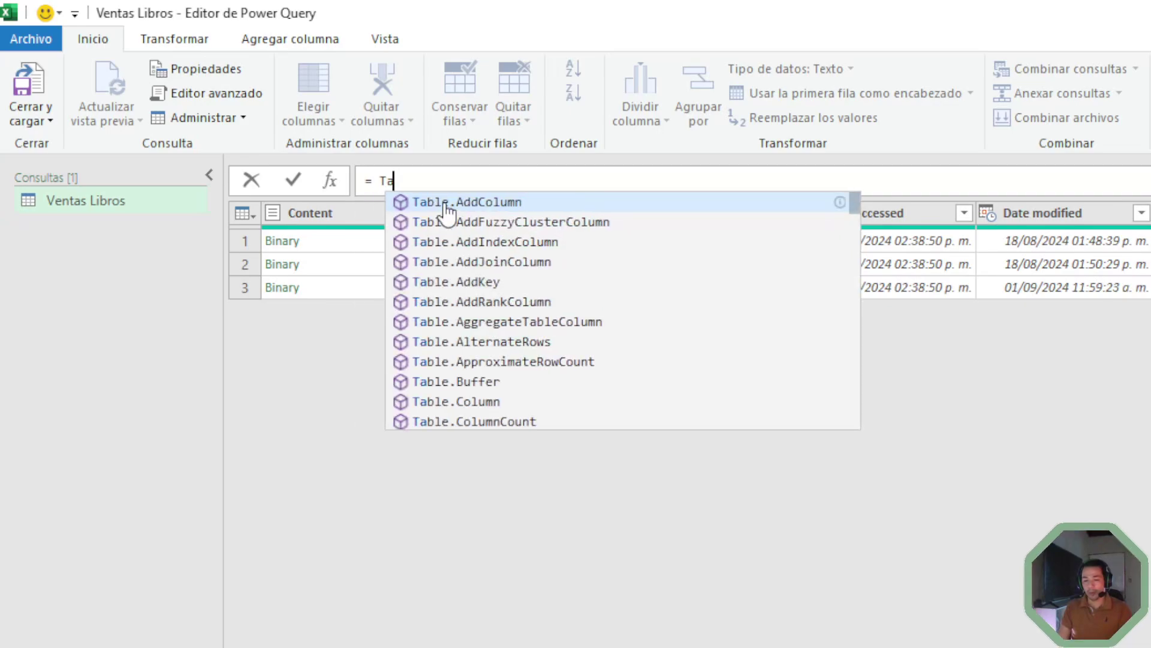
type("ble")
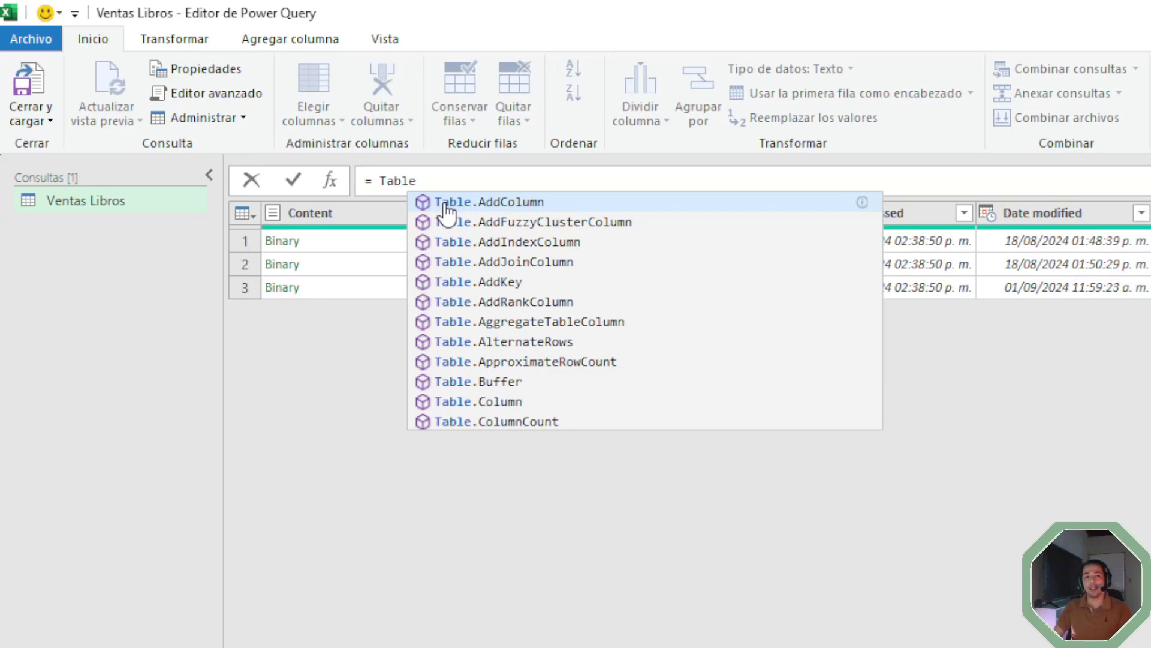
type(".ma")
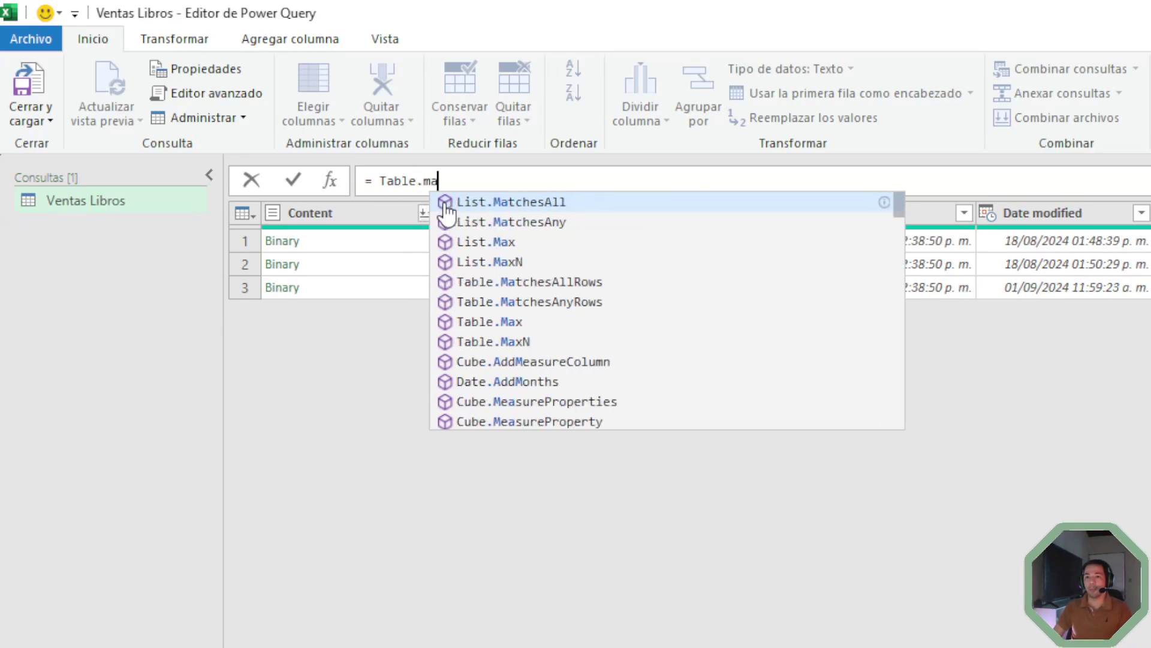
type("x")
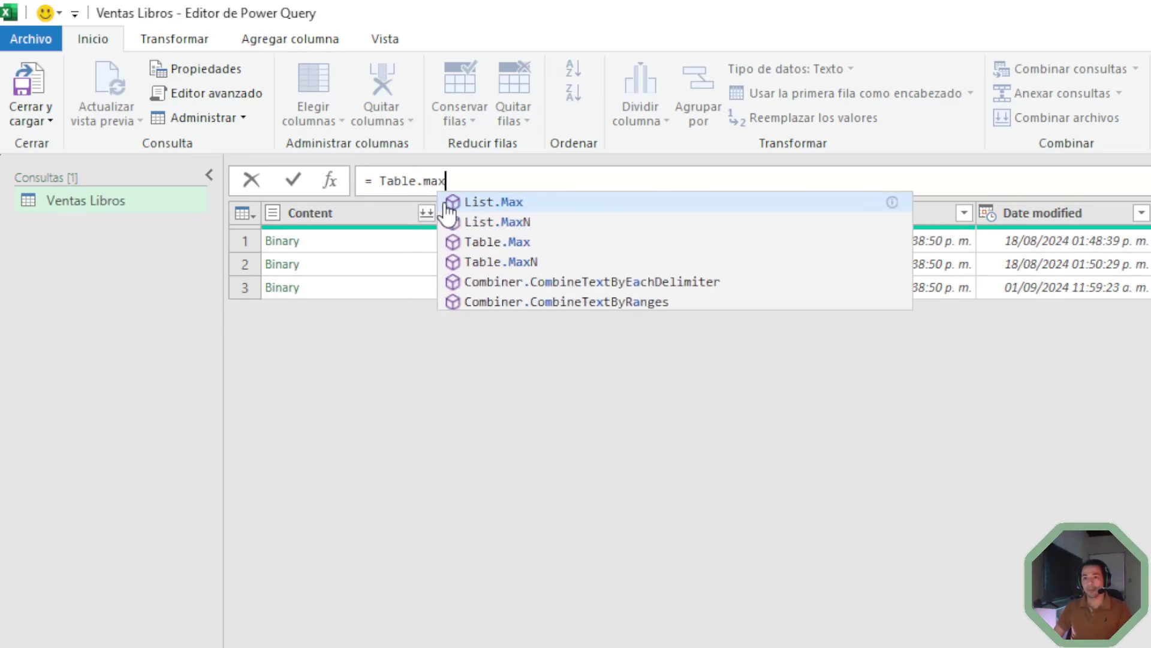
left_click(520, 245)
Remove the duplicated word "Table" from the formula so that it reads = Table.Max.
double_click(430, 180)
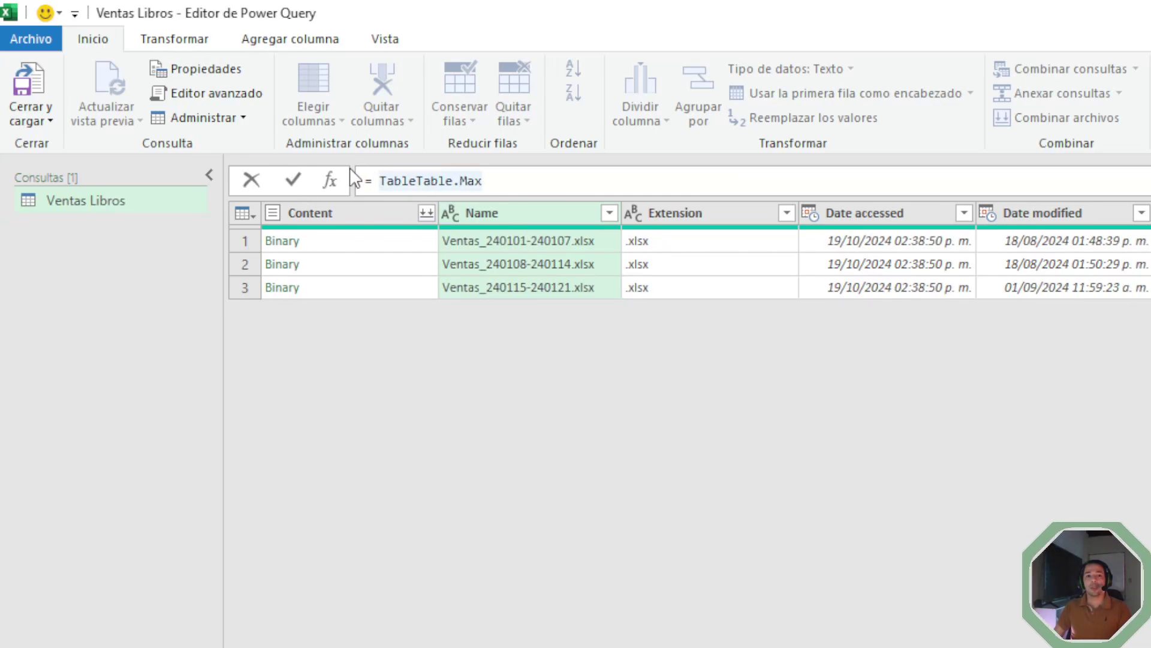
left_click(411, 175)
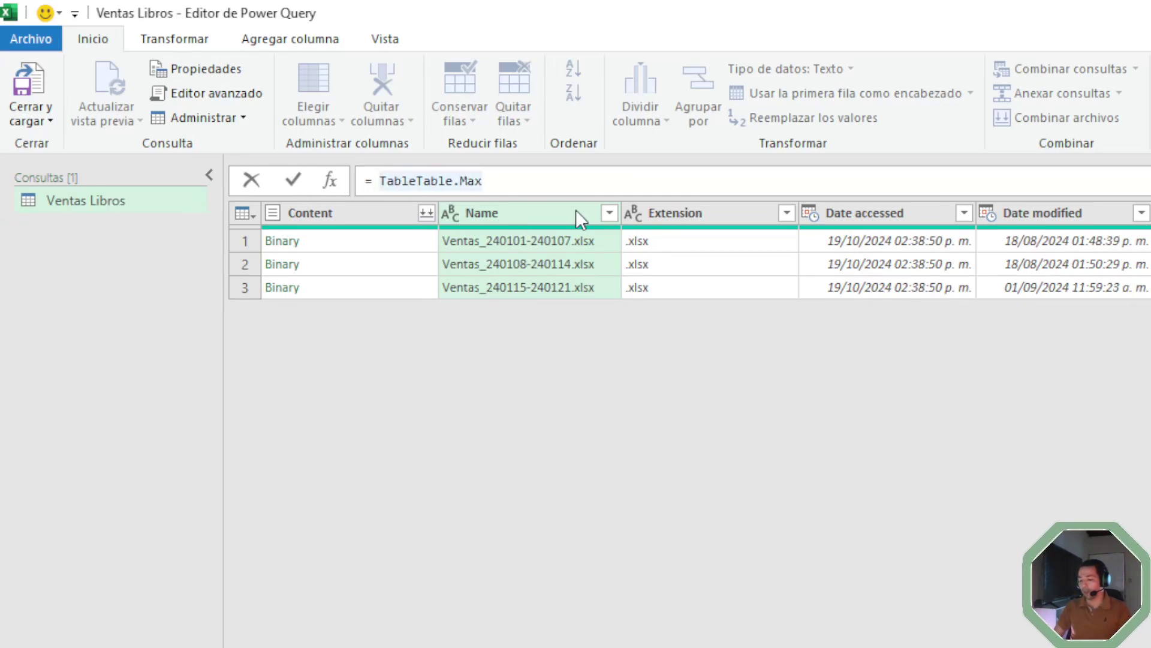
key("Right")
key("Right")
key("Right")
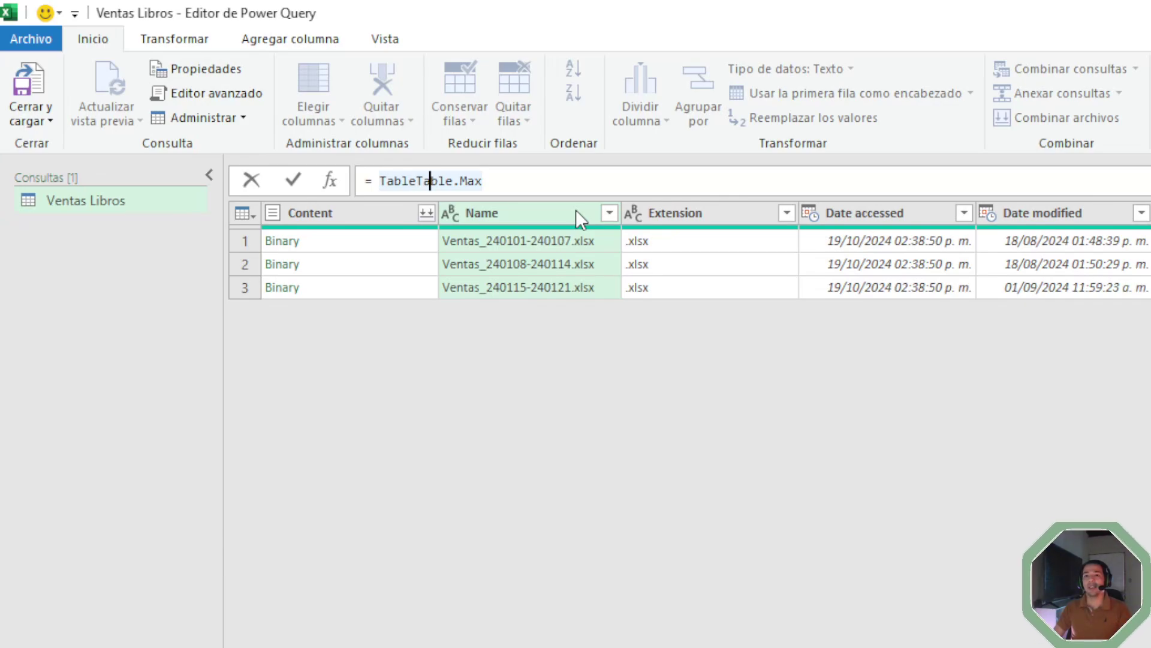
key("Left")
key("Left")
key("Left")
key("Right")
key("shift+Left")
key("shift+Left")
key("shift+Left")
key("shift+Left")
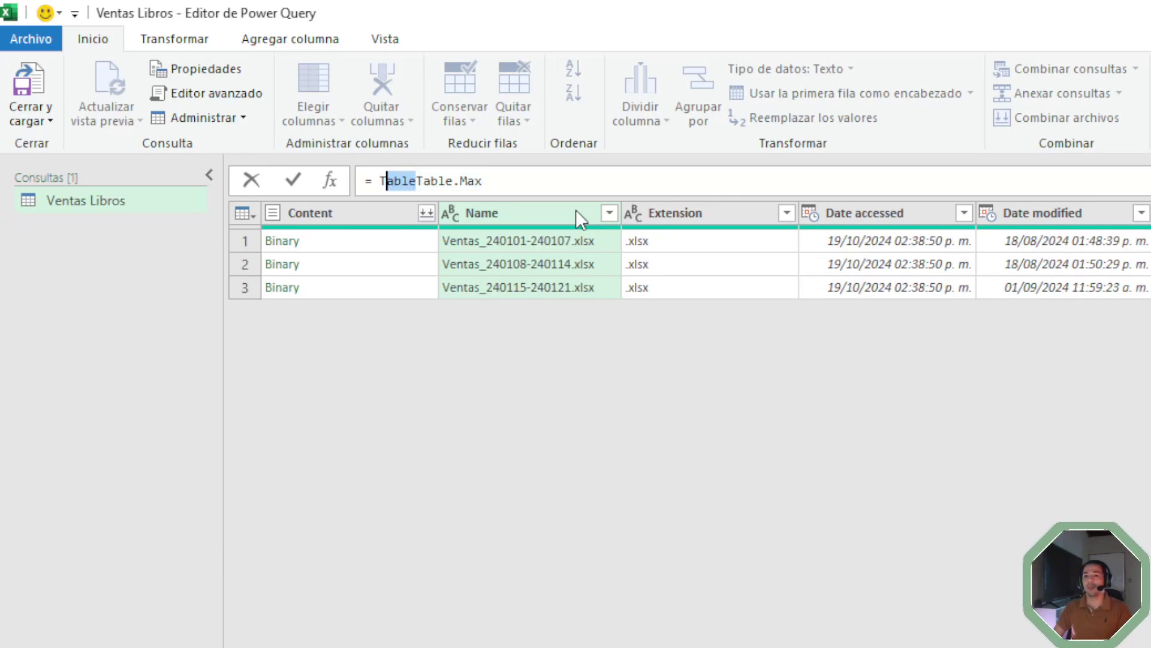
key("shift+Left")
key("BackSpace")
Add parentheses after Table.Max and paste #"Filas filtradas" as its table argument.
key("shift+Right")
key("shift+Right")
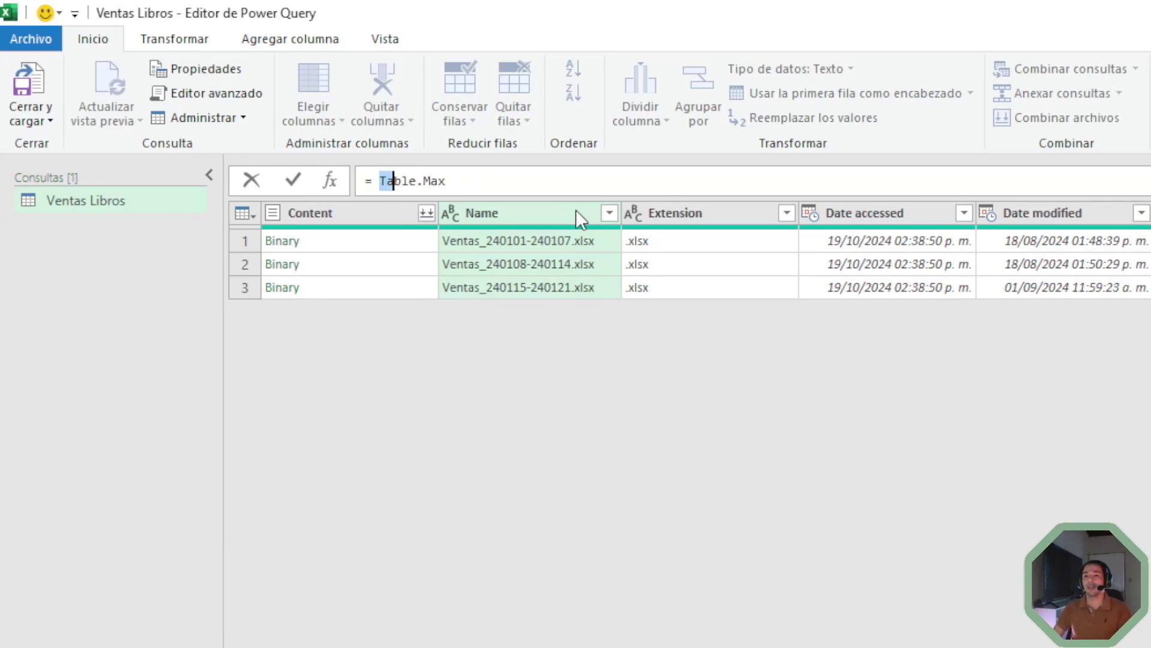
key("shift+Right")
key("Right")
key("Right")
key("Right")
key("Right")
key("Right")
key("Right")
key("Right")
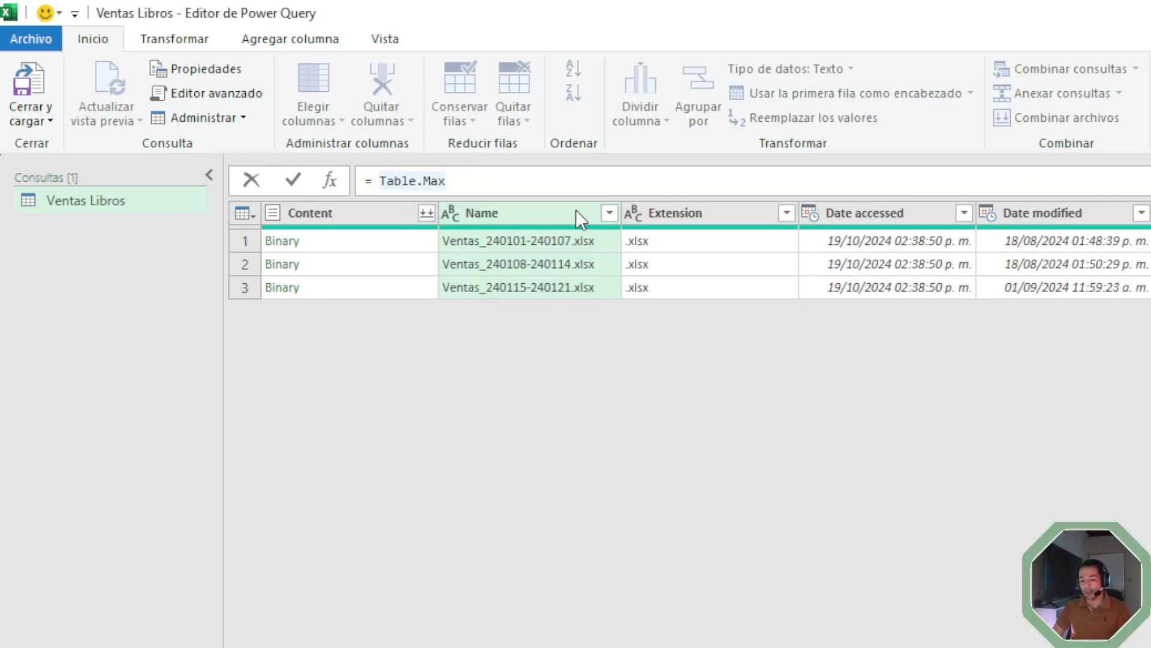
type("(")
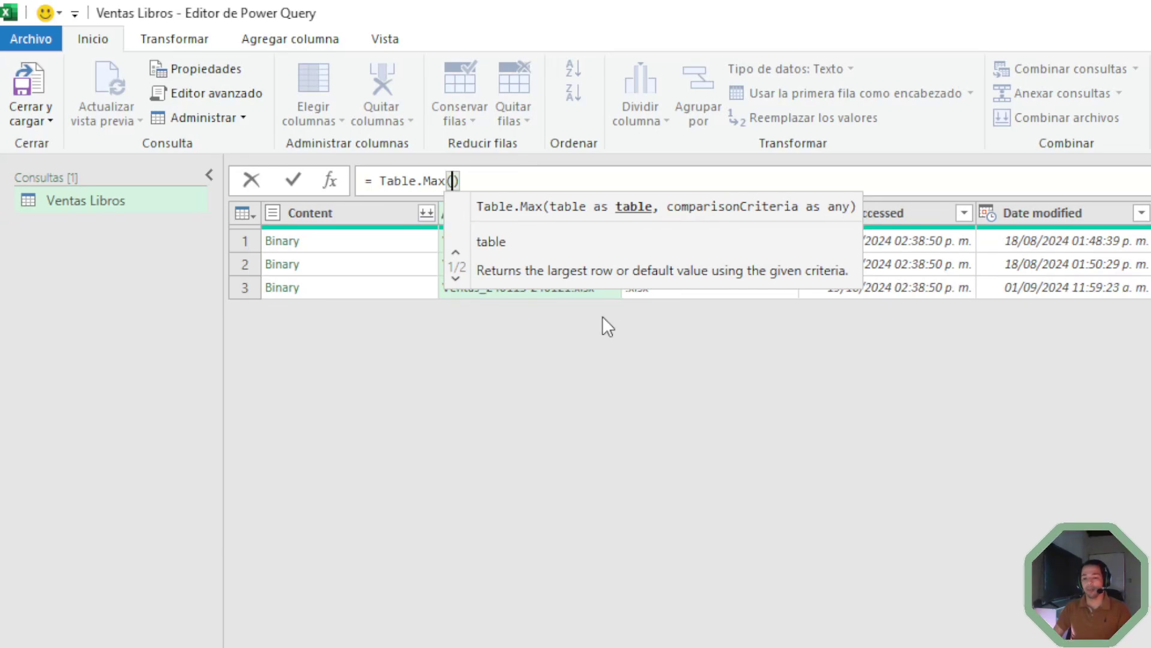
key("ctrl+v")
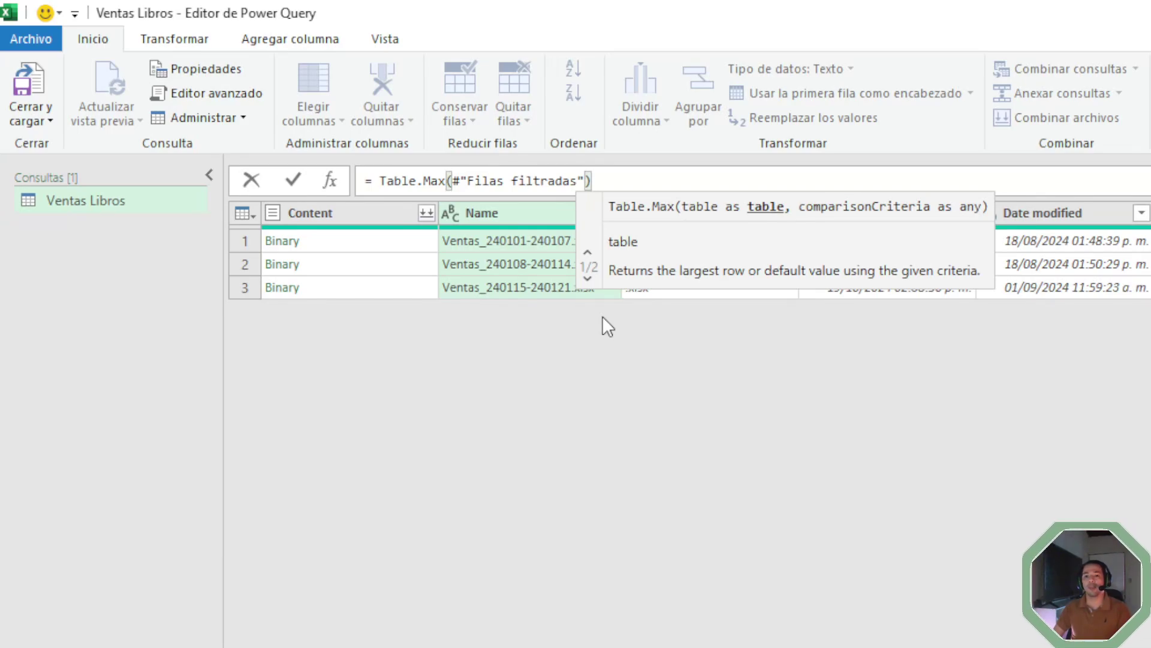
key("ctrl+Left")
key("ctrl+Left")
key("ctrl+Left")
key("ctrl+Left")
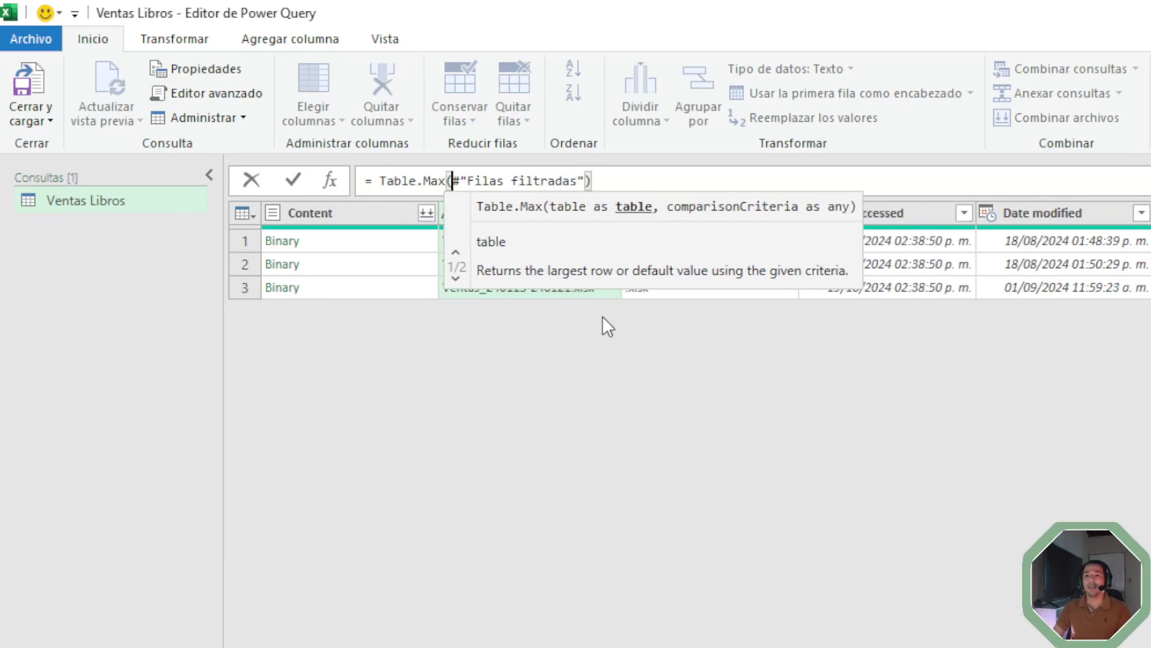
key("Right")
key("Right")
key("Right")
key("Right")
key("Right")
key("Right")
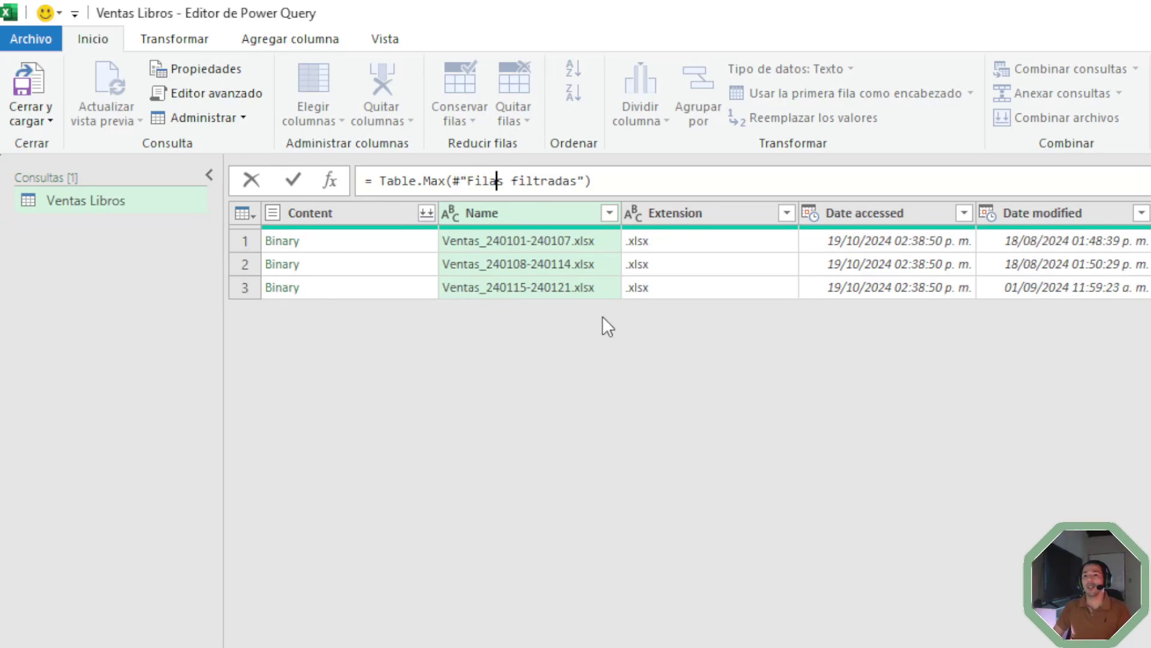
key("Right")
key("Right")
key("Right")
key("Right")
key("Right")
key("Right")
key("Right")
key("Right")
key("Right")
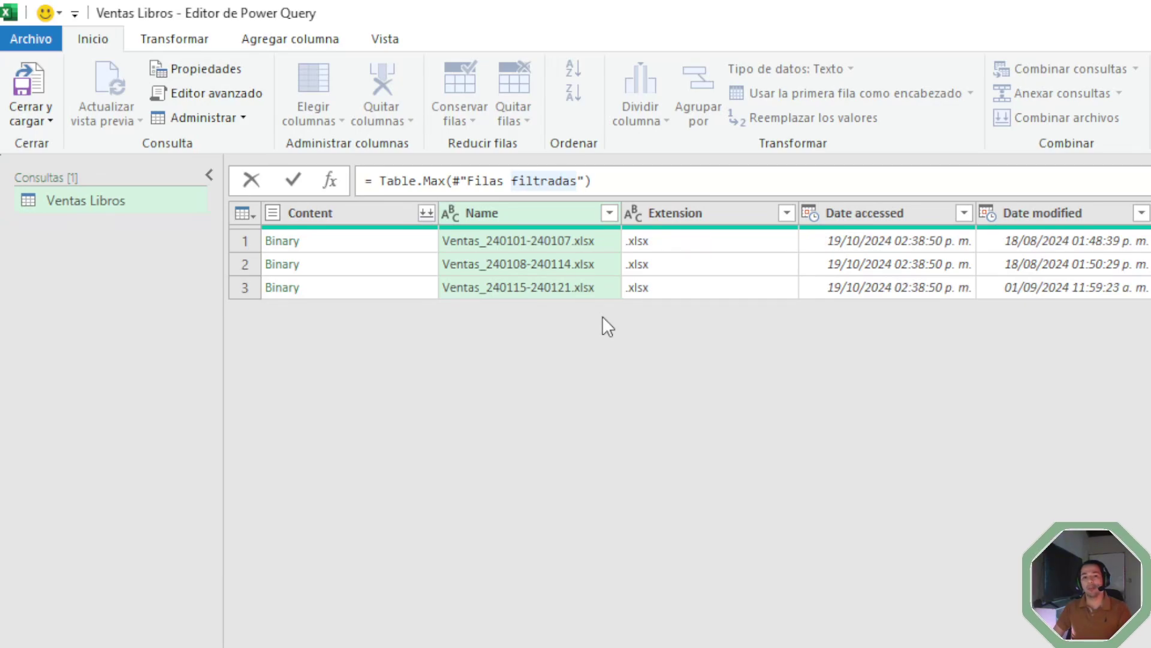
key("Left")
key("Left")
key("Left")
key("Left")
key("Left")
key("Left")
key("Left")
key("Left")
key("Left")
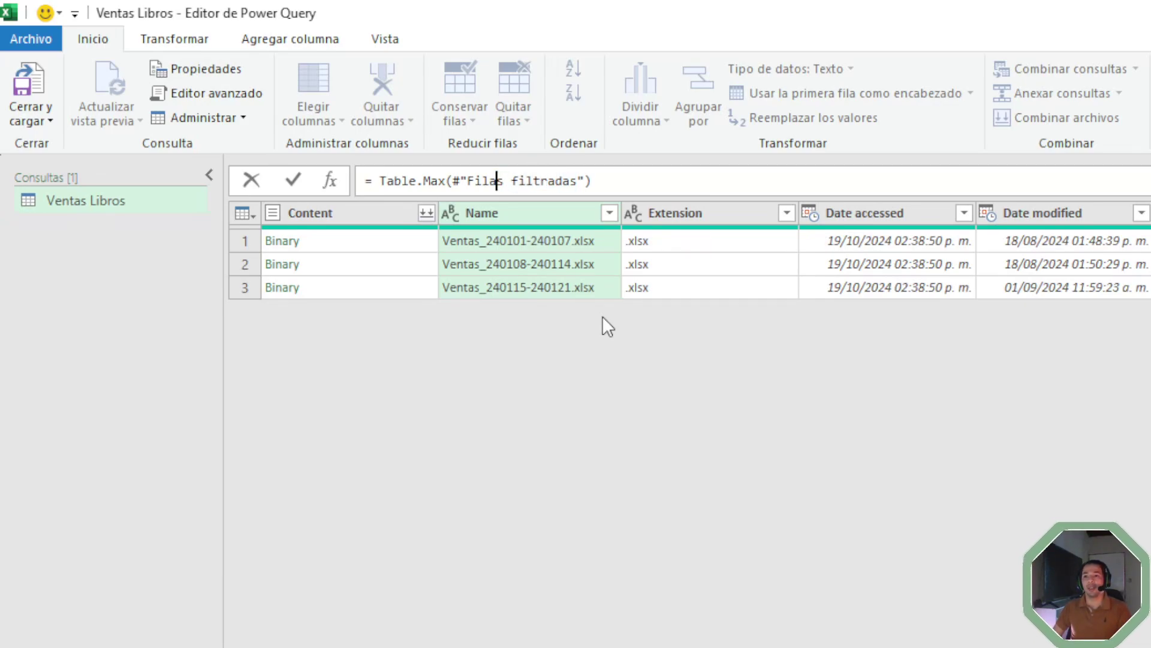
key("Left")
key("Left")
key("Left")
key("Left")
key("Left")
key("Left")
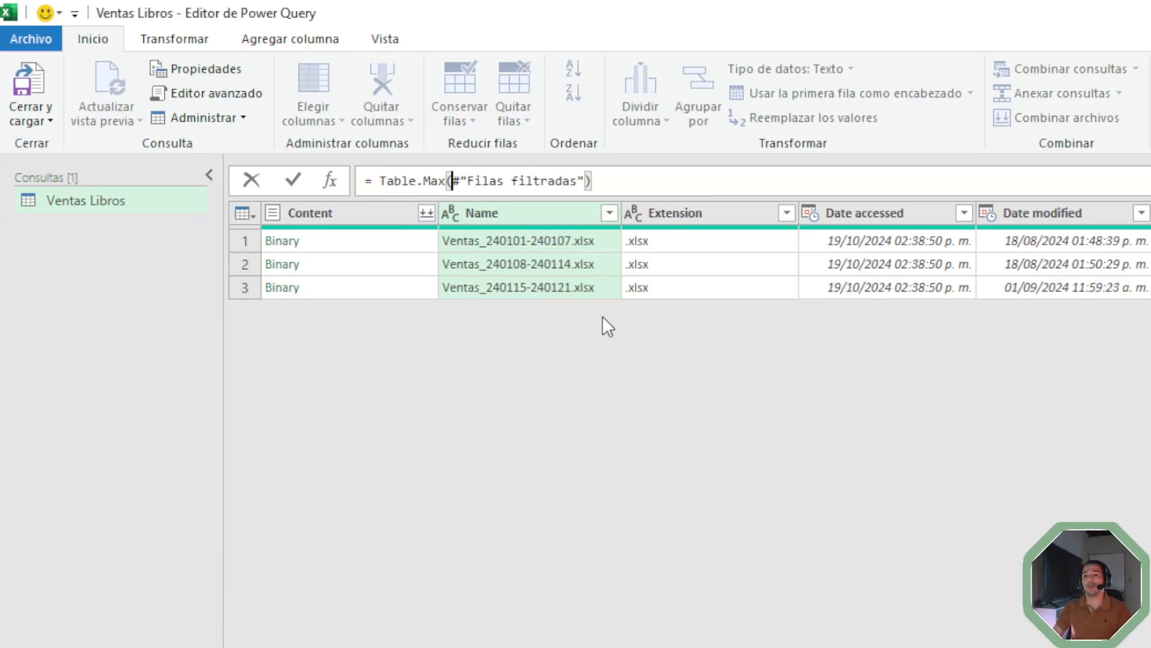
key("Right")
key("shift+Right")
key("shift+Right")
key("shift+Right")
key("shift+Right")
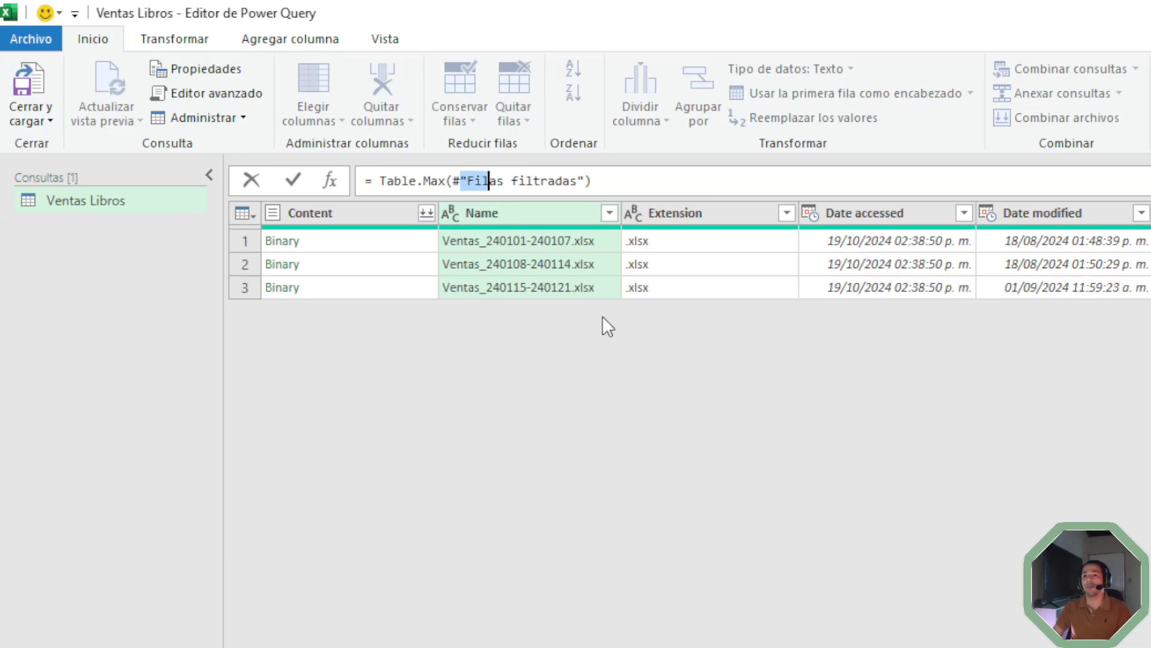
key("Right")
key("Right")
key("Right")
key("Right")
key("Right")
key("Right")
key("Right")
key("Right")
key("Right")
key("Right")
key("Right")
key("Right")
key("Right")
key("Right")
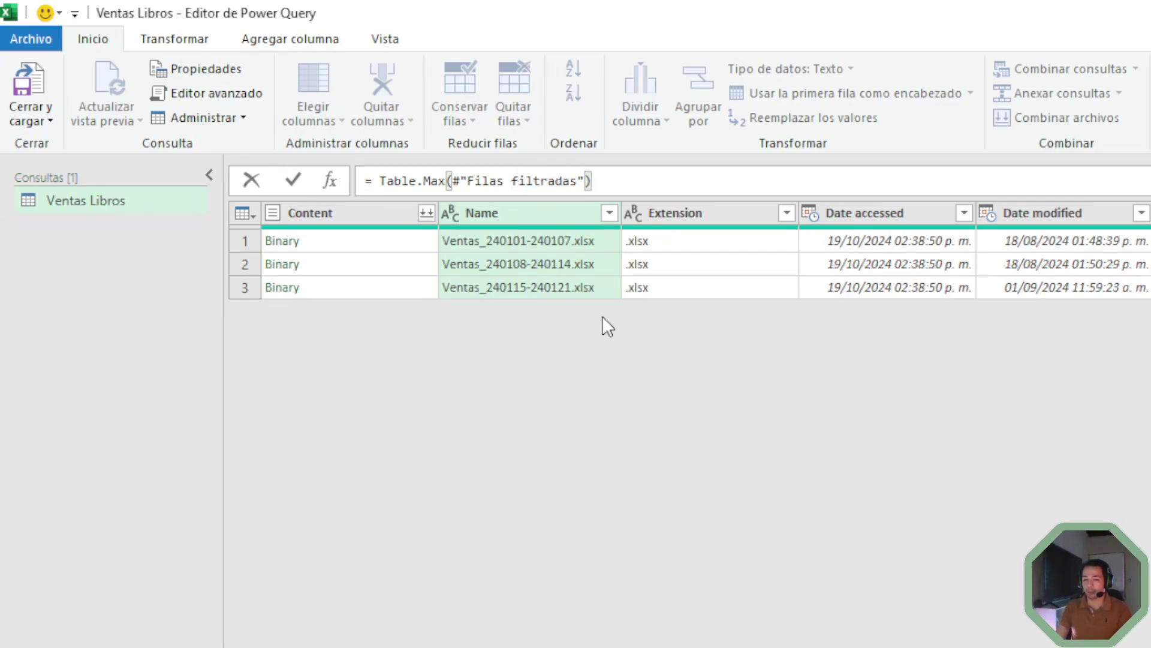
Add "Date modified" as the comparison criterion of the Table.Max formula and apply it.
type(",")
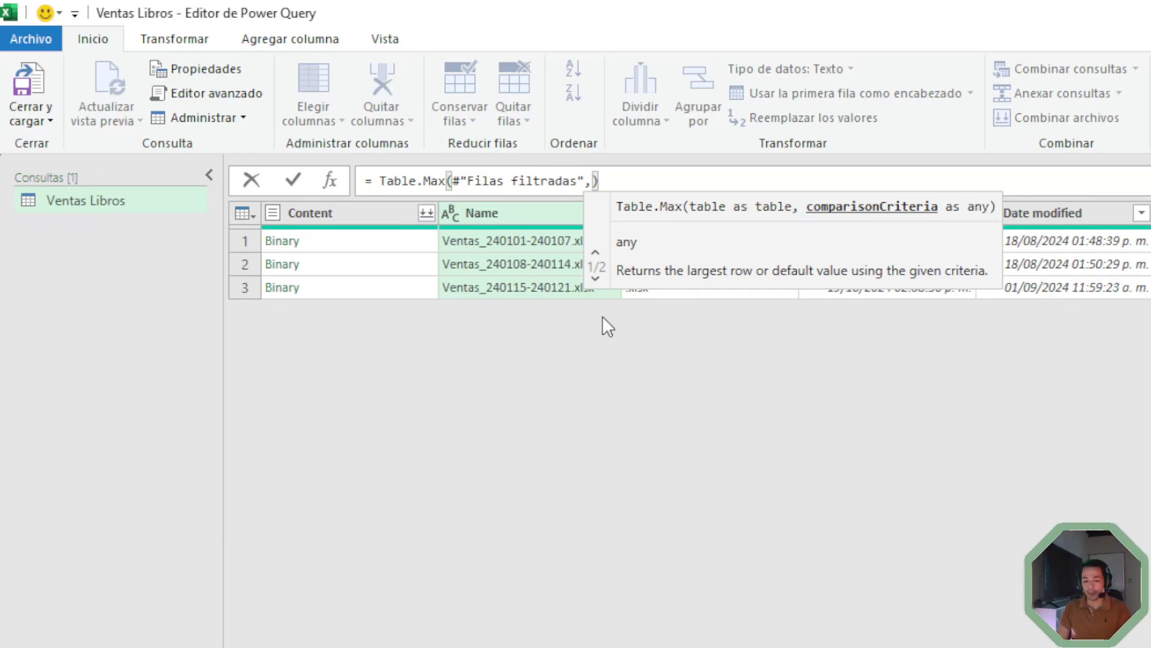
type("\"d")
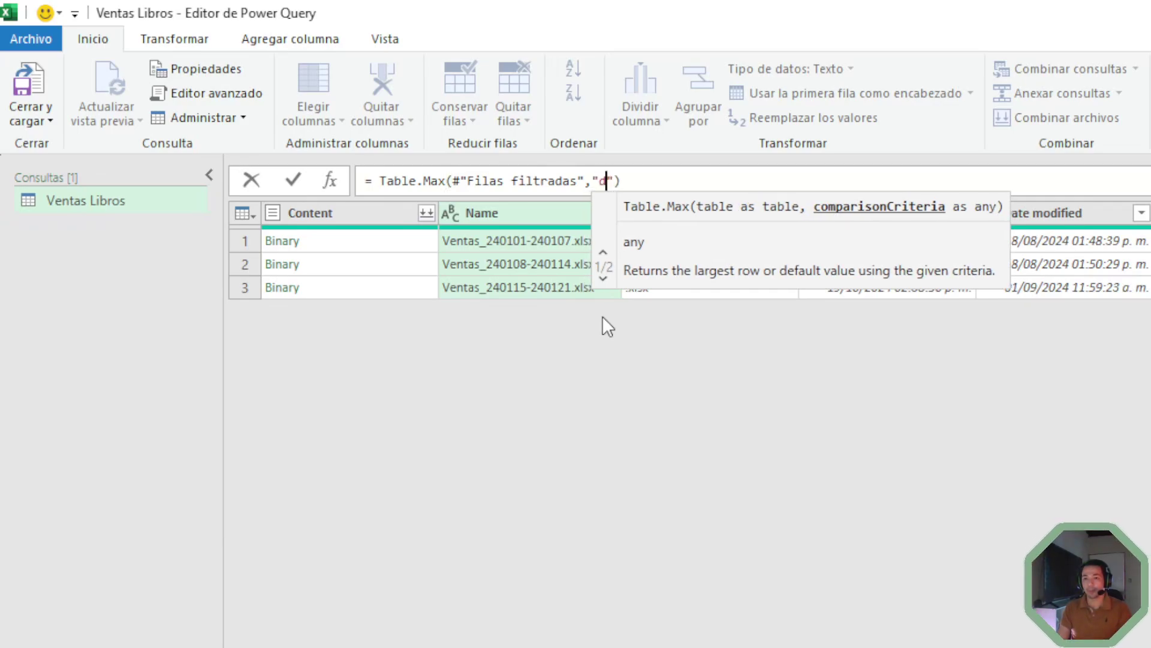
type("ate")
key("BackSpace")
key("BackSpace")
key("BackSpace")
key("BackSpace")
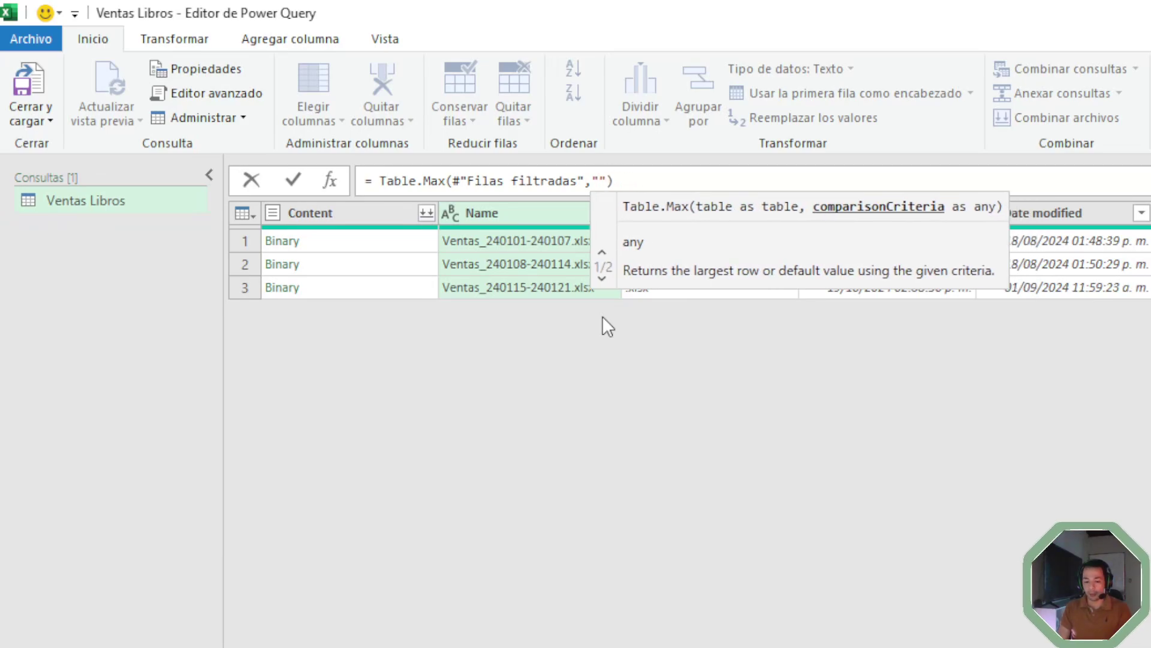
type("Date M")
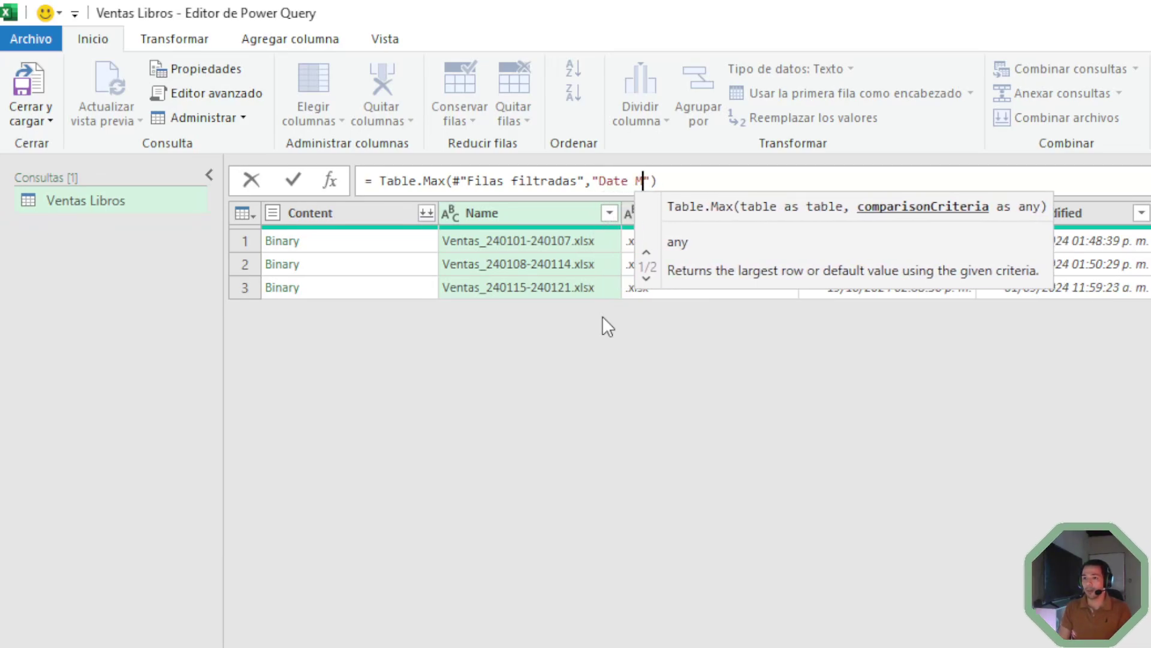
key("BackSpace")
type("modif")
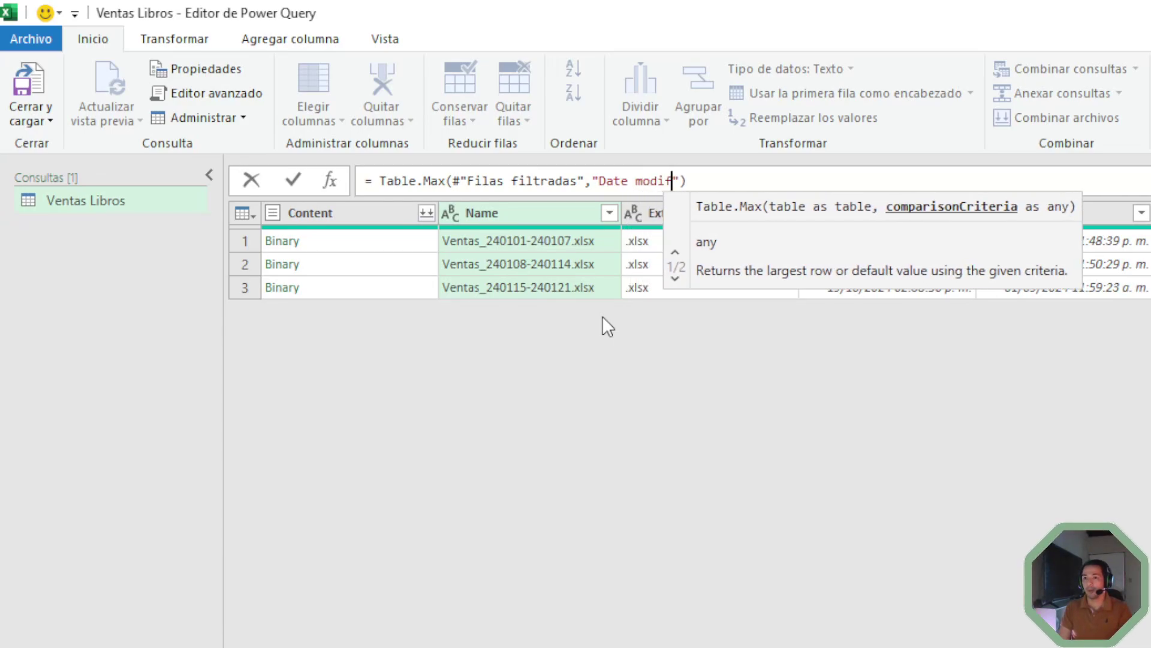
type("ied")
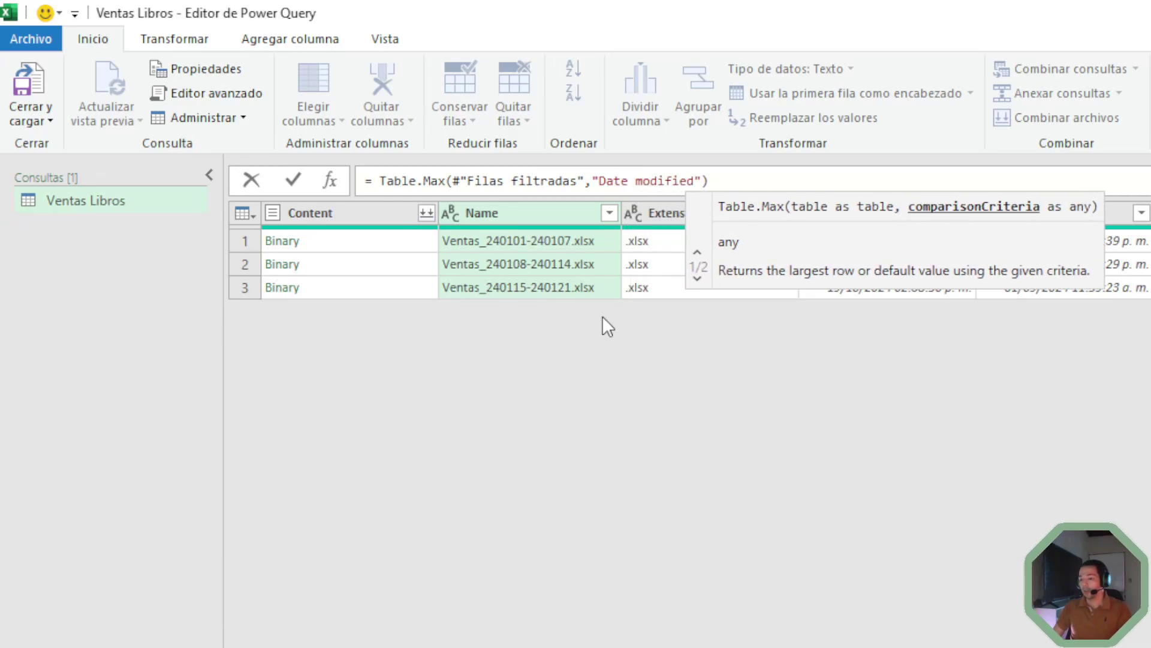
key("Right")
key("Right")
key("Left")
key("Left")
key("Left")
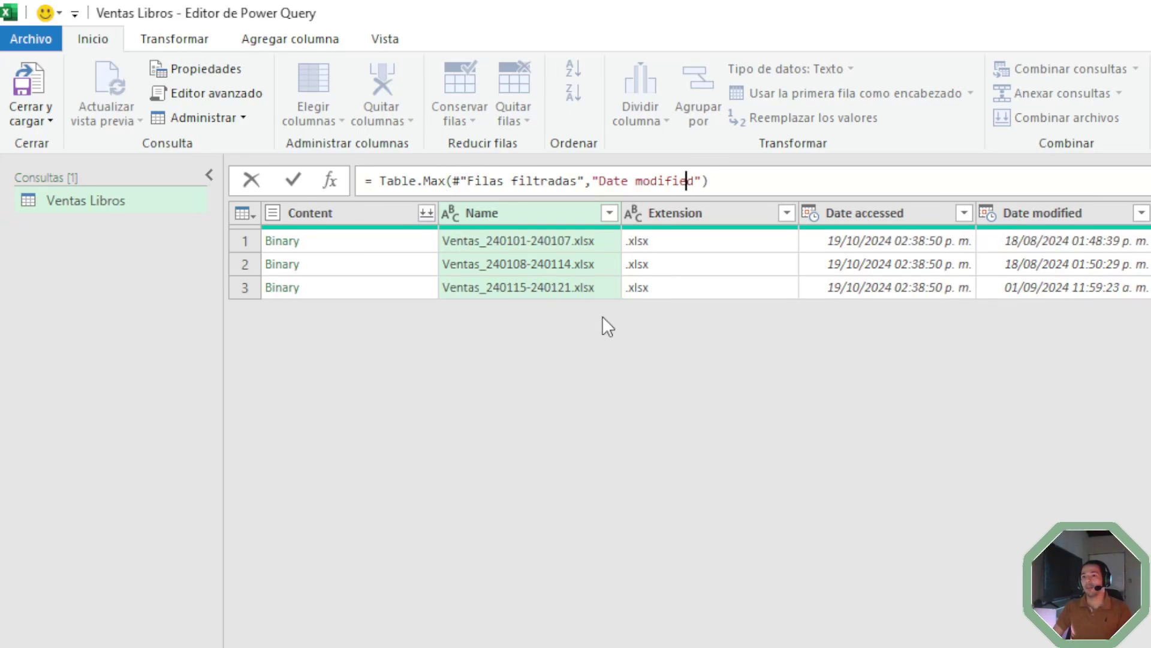
key("End")
key("Return")
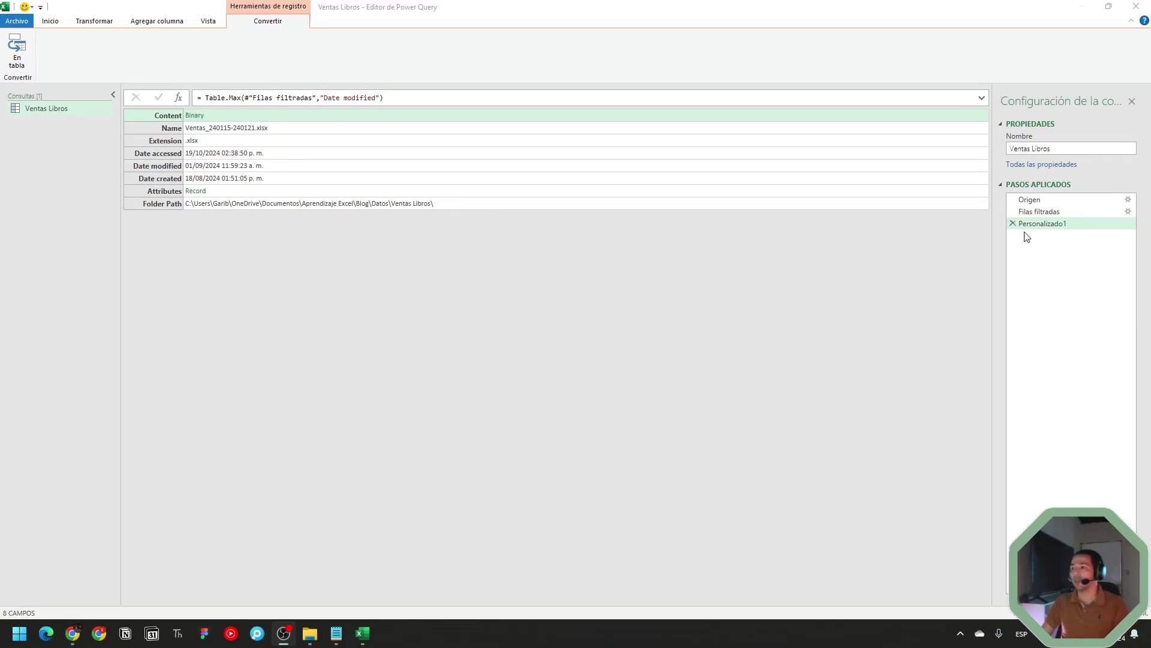
Compare the Filas filtradas and Personalizado1 steps, and test the Table.Max formula with the column name misspelled as "Date modifie".
left_click(1044, 213)
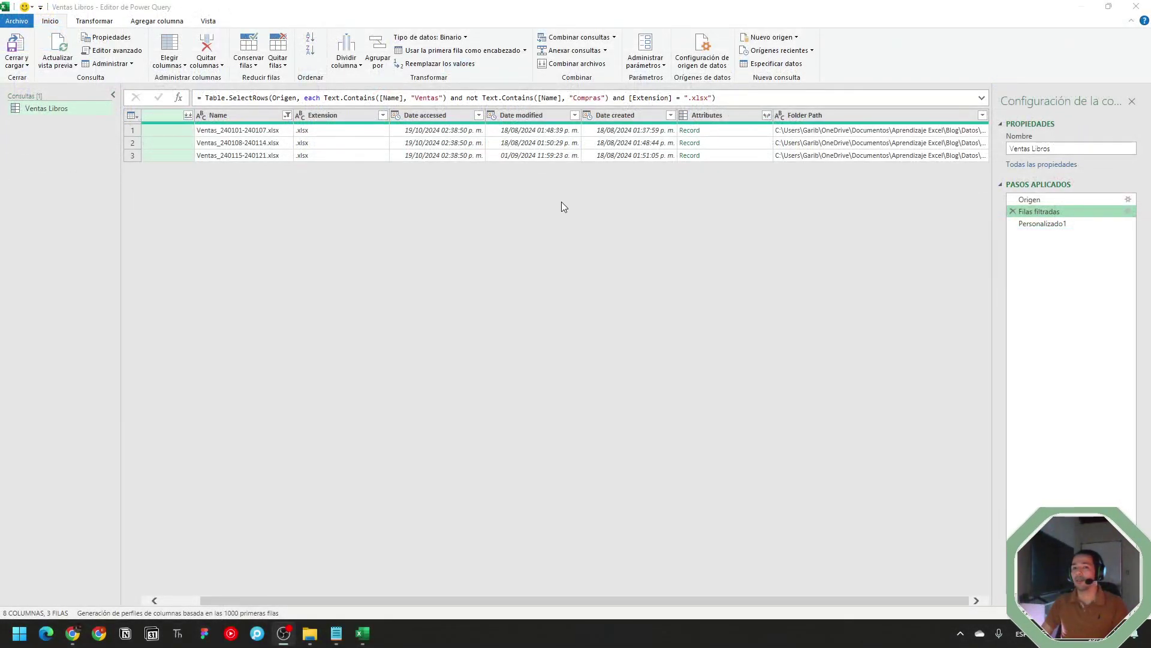
left_click(1058, 222)
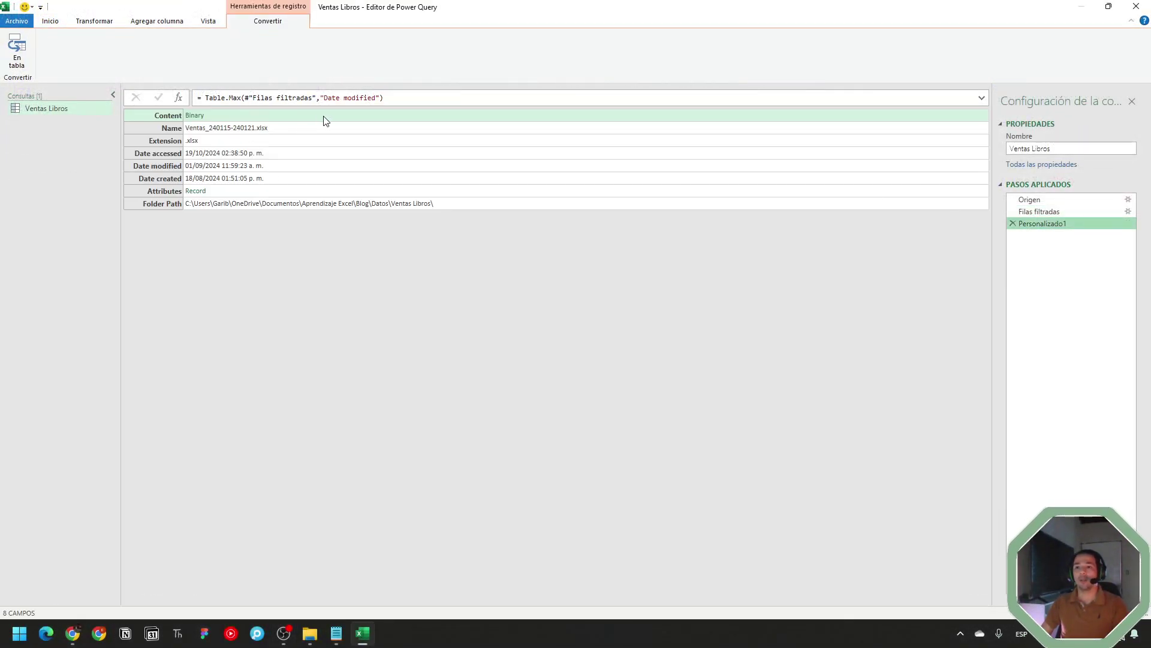
left_click(349, 99)
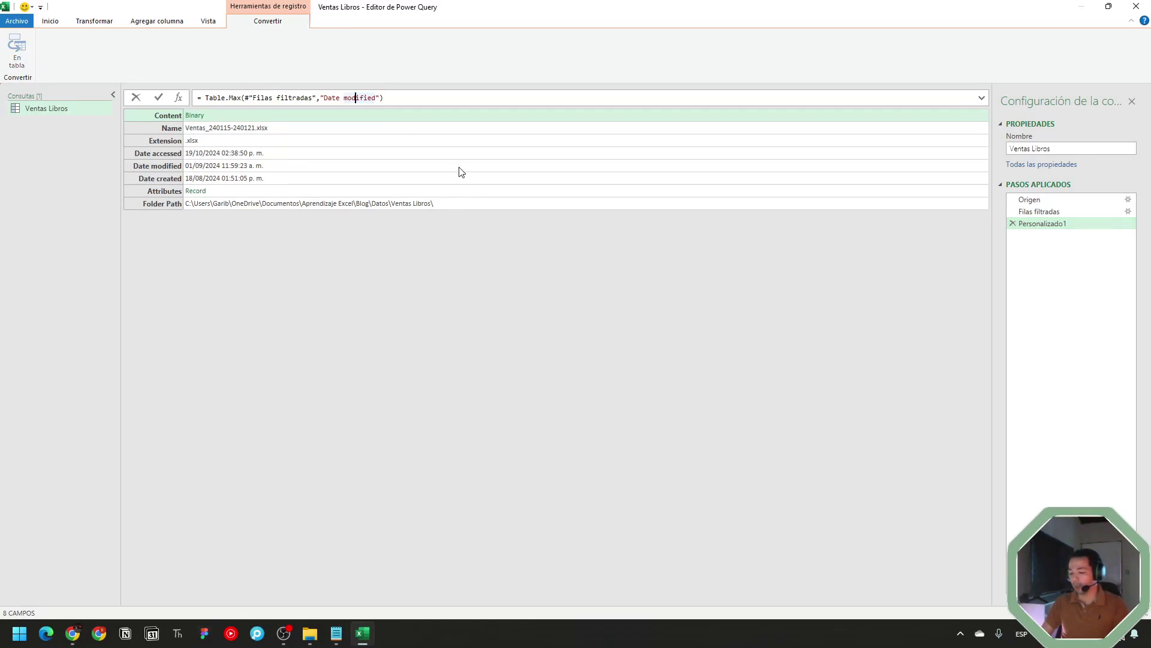
key("Right")
key("Right")
key("Right")
key("Right")
key("Left")
key("Left")
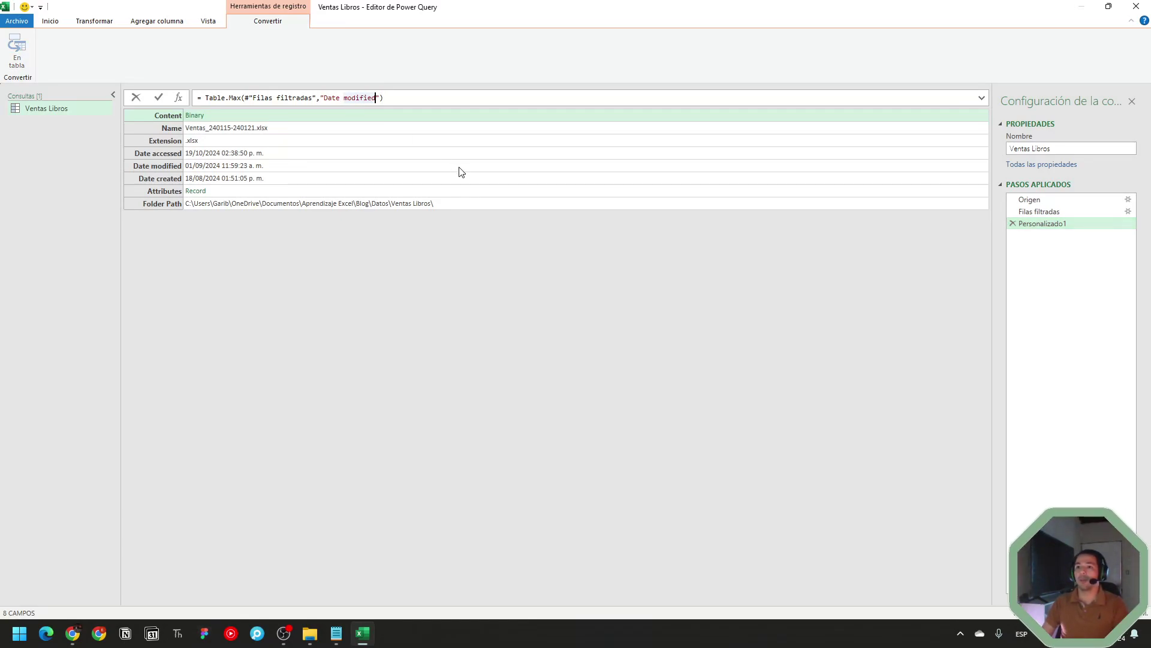
key("BackSpace")
key("Right")
key("Right")
key("Return")
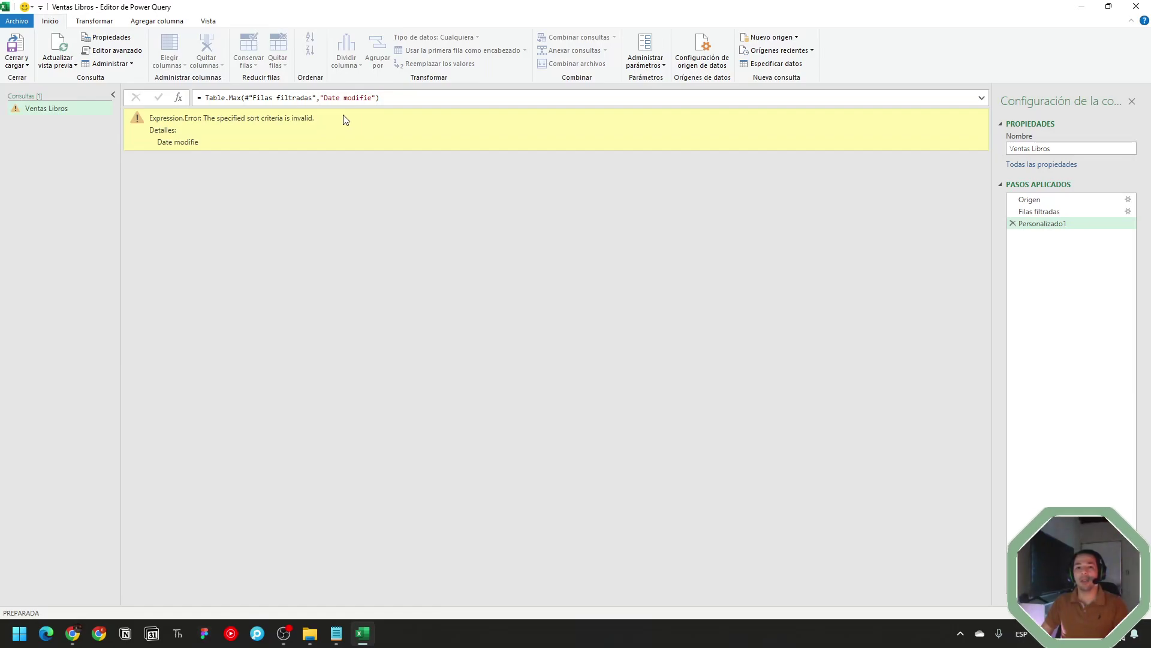
Copy the exact name of the Date modified column from its header in the Filas filtradas step.
left_click(1060, 209)
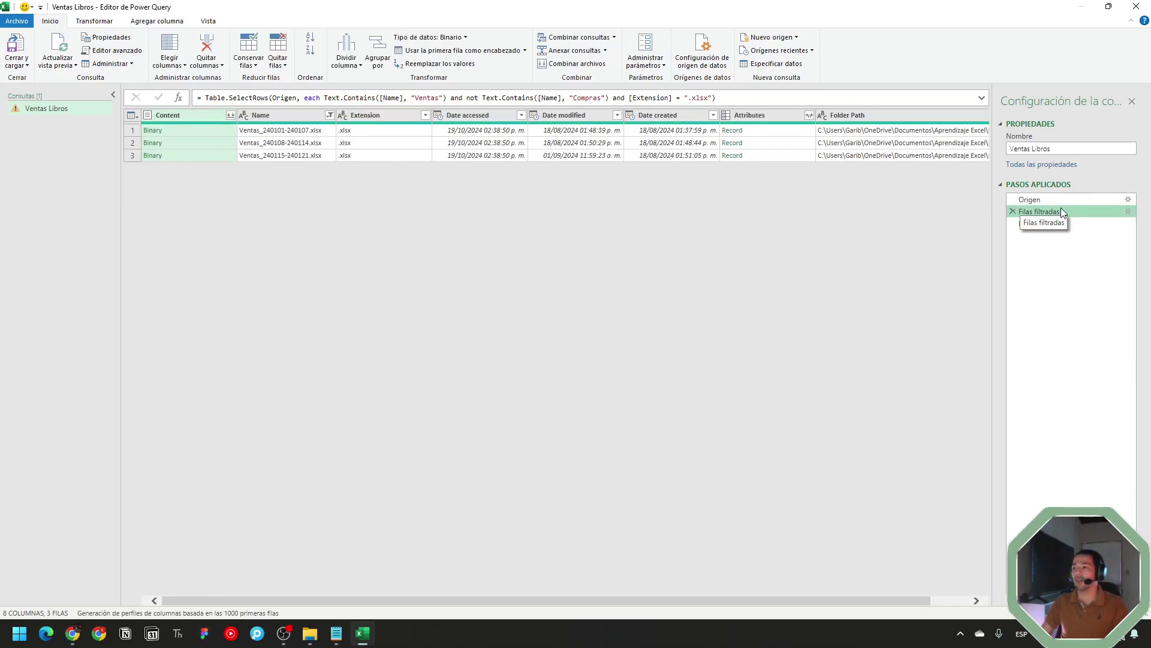
double_click(574, 111)
key("ctrl+c")
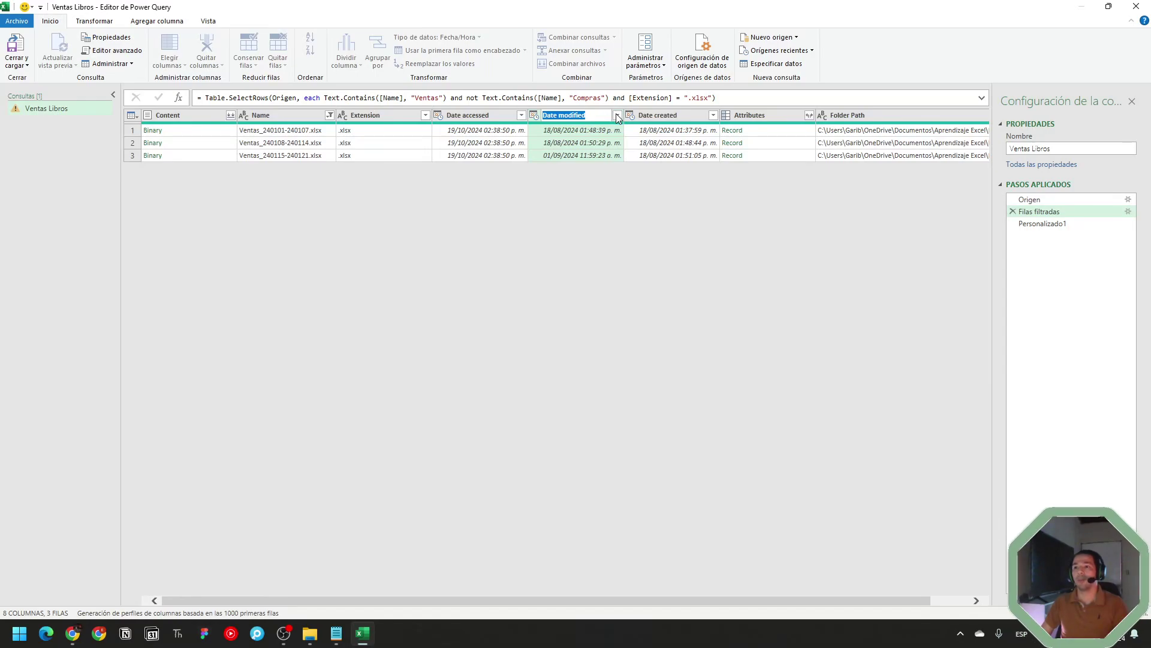
key("Escape")
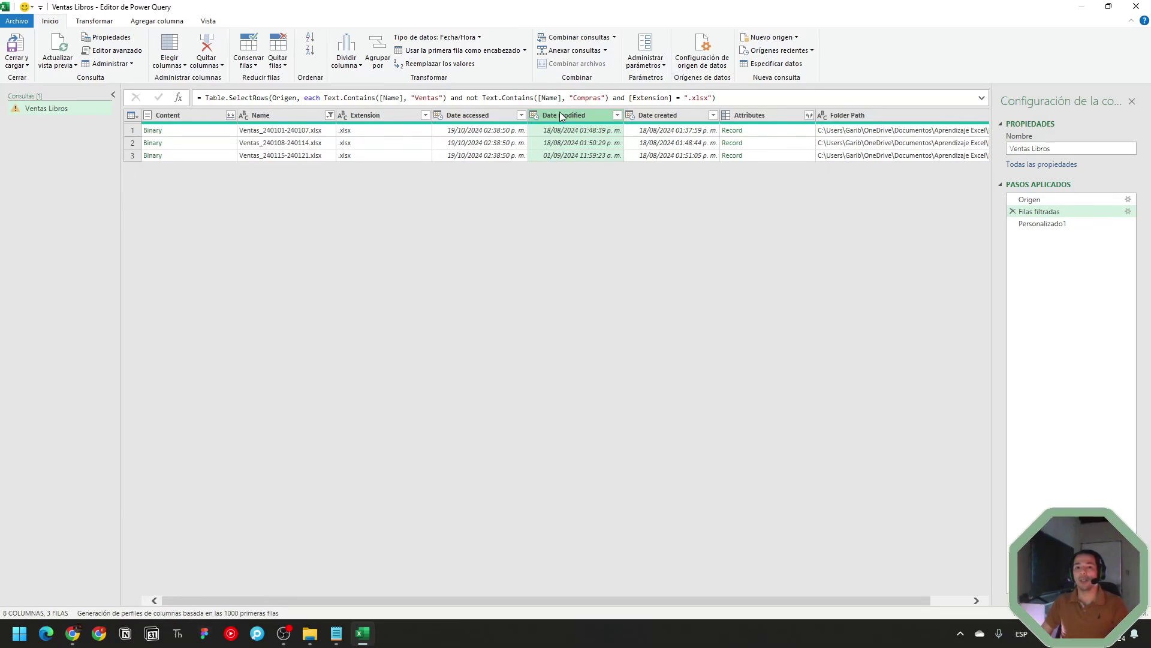
Replace the misspelled criterion in the Personalizado1 formula with the copied name "Date modified" and apply the formula.
left_click(1041, 225)
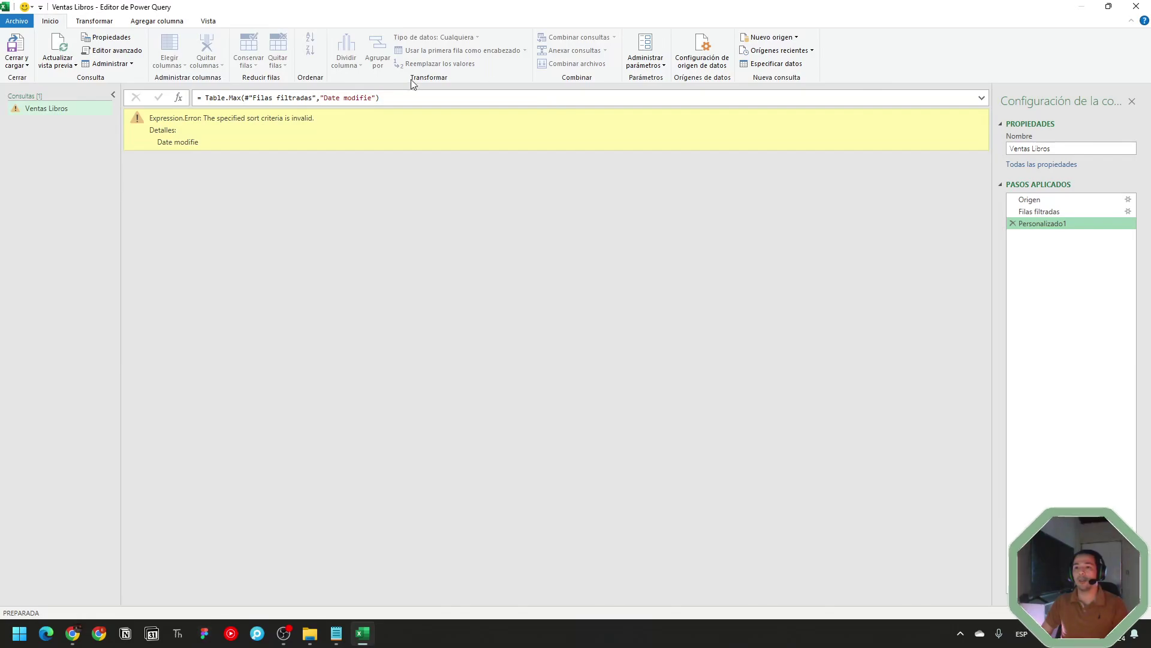
left_click(372, 97)
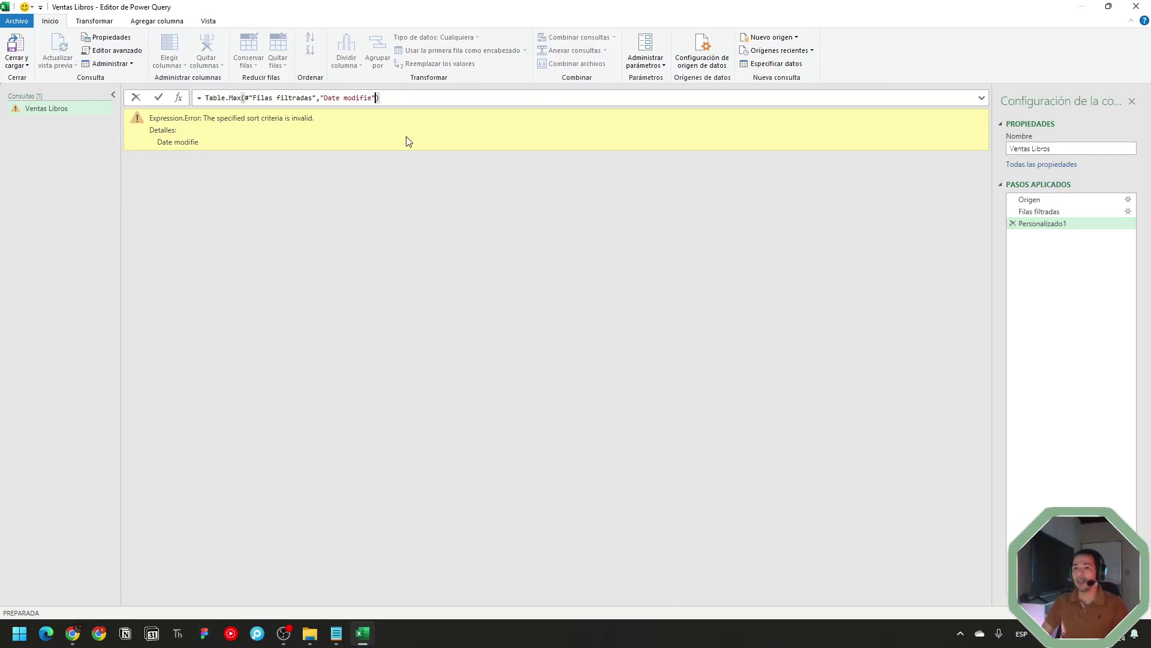
key("shift+Left")
key("shift+Left")
key("shift+Left")
key("shift+Left")
key("shift+Left")
key("shift+Left")
key("shift+Left")
key("shift+Left")
key("shift+Left")
key("shift+Left")
key("shift+Left")
key("shift+Left")
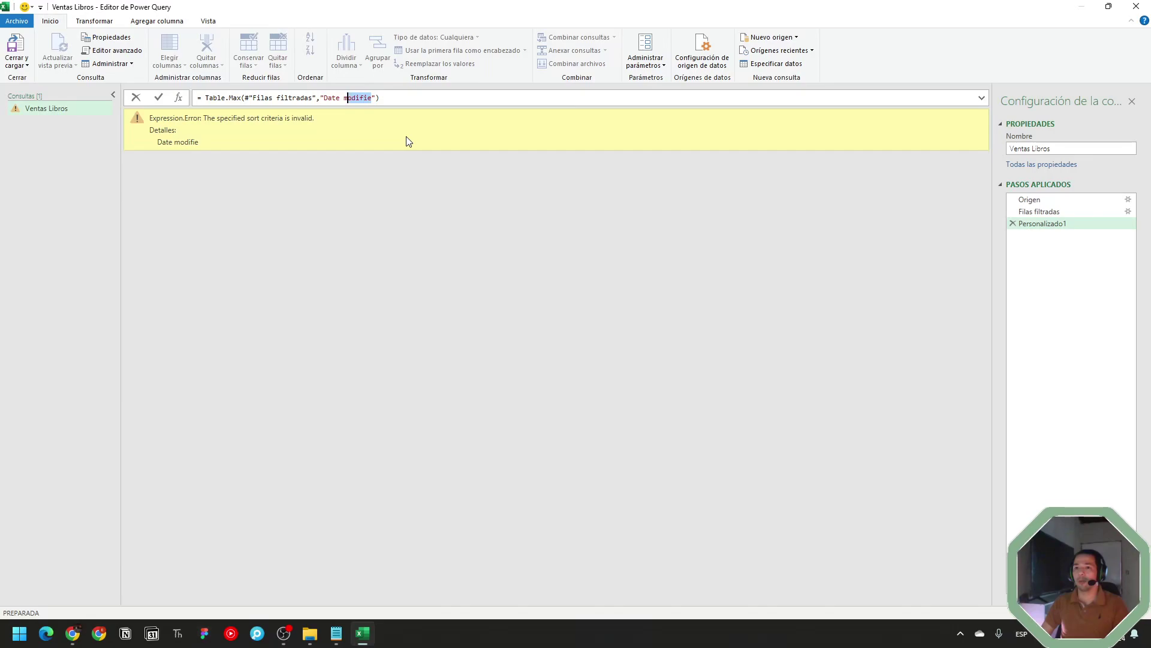
key("BackSpace")
key("ctrl+v")
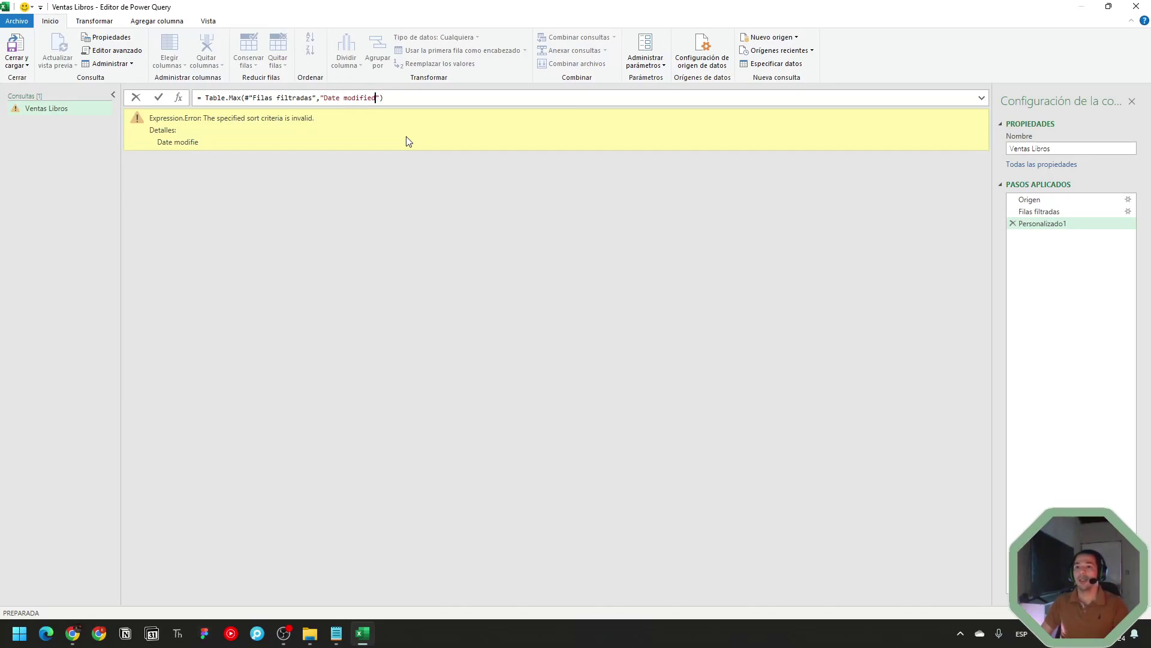
key("End")
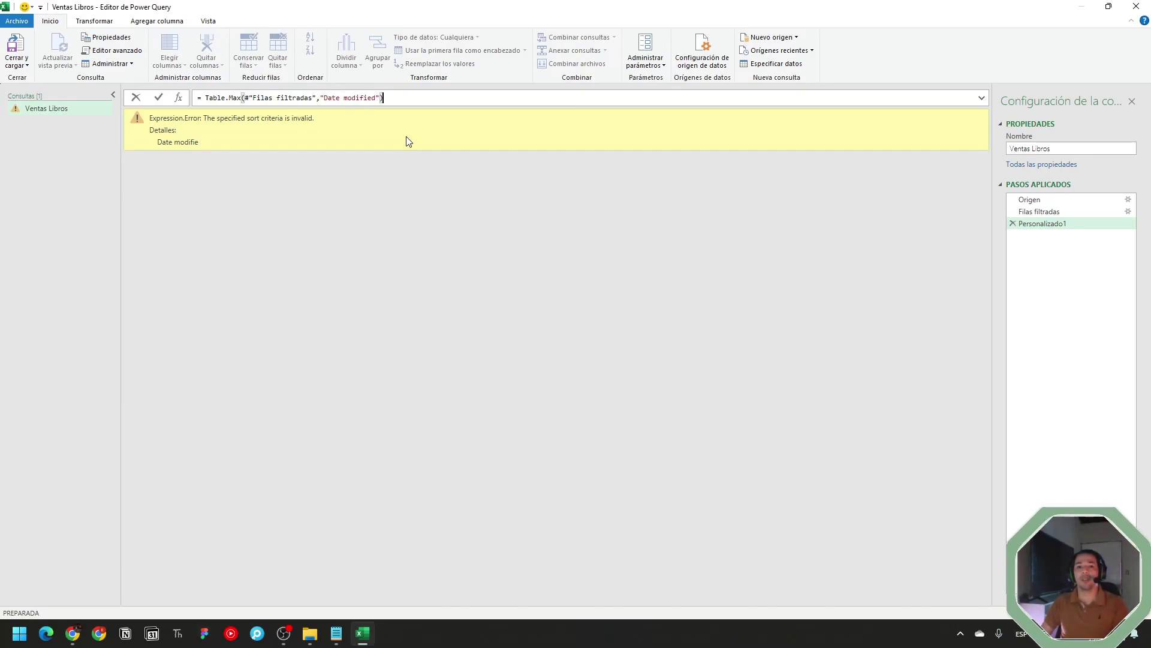
key("Return")
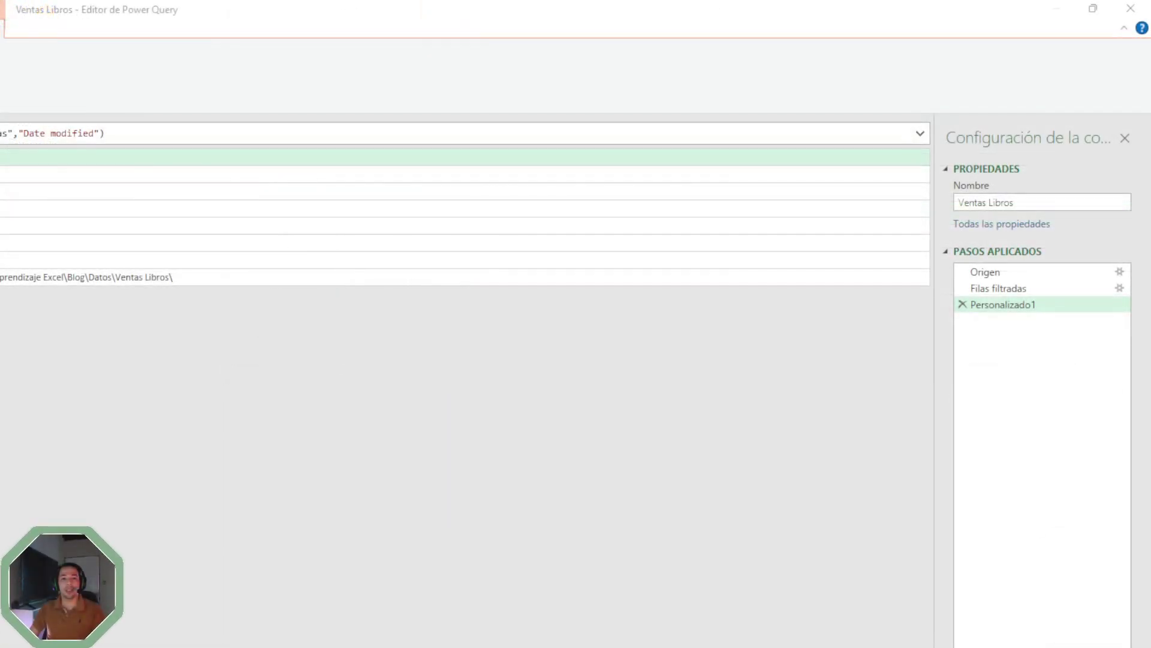
Rename the Personalizado1 step as "Archivo Más Reciente".
right_click(1011, 309)
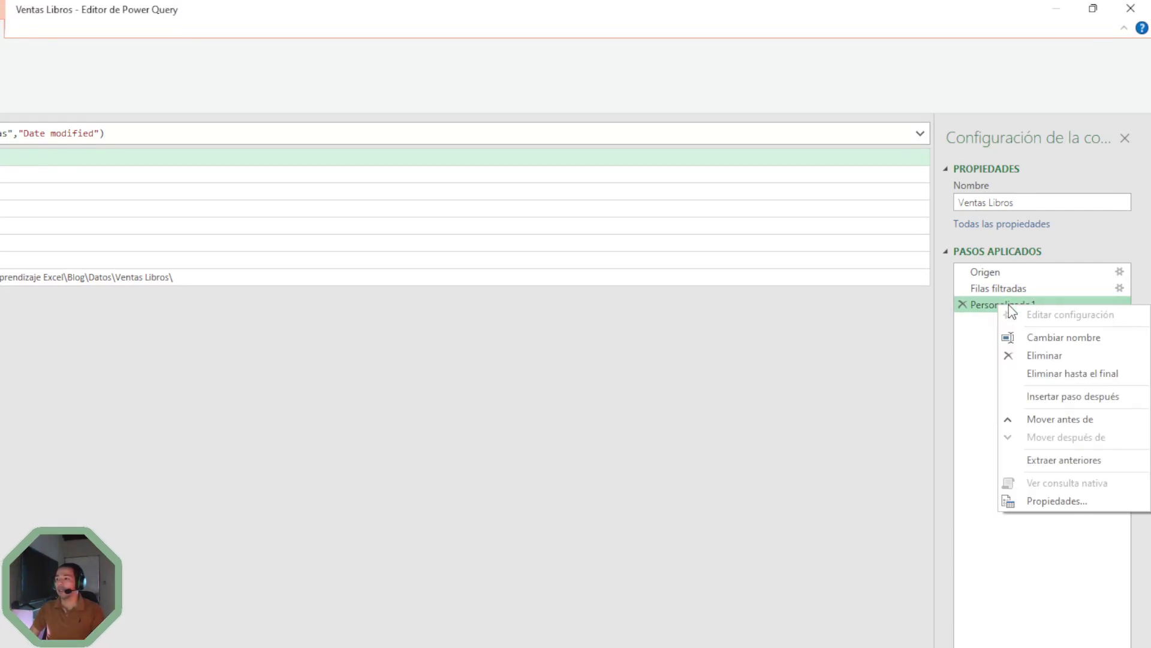
left_click(1035, 336)
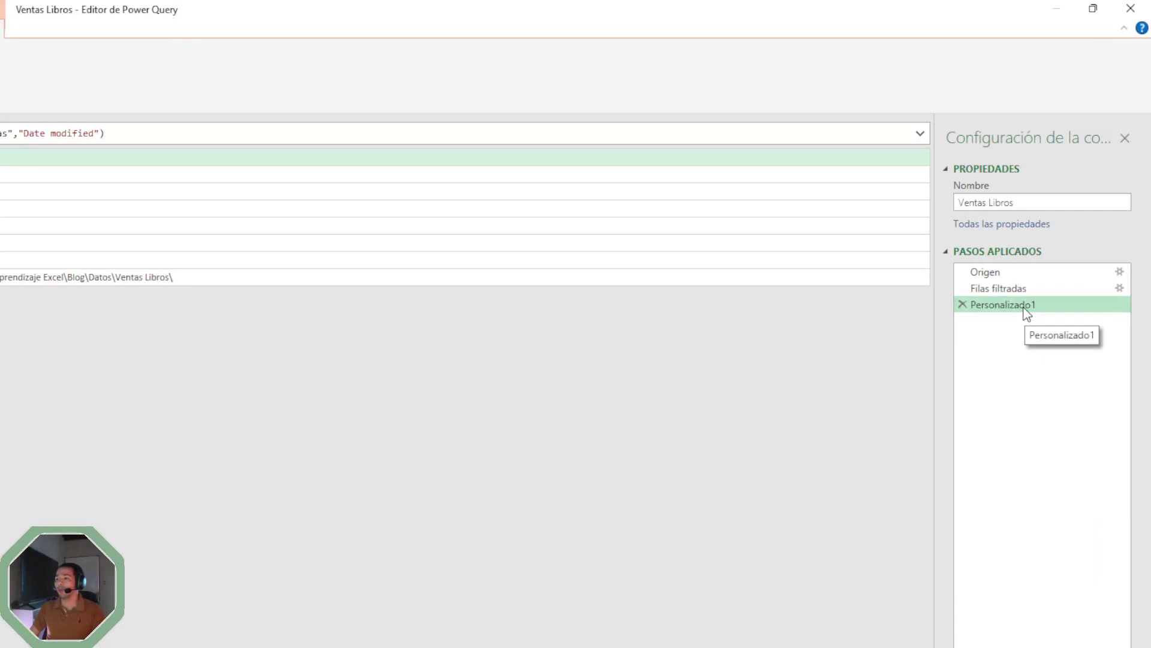
type("A")
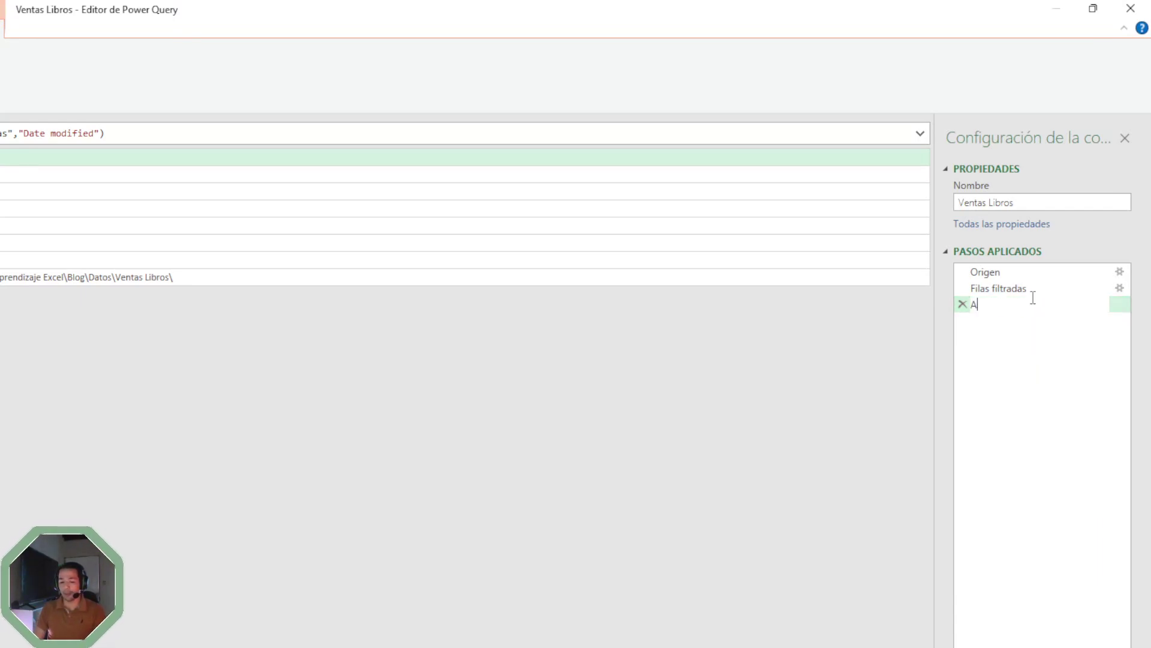
type("rchivo M")
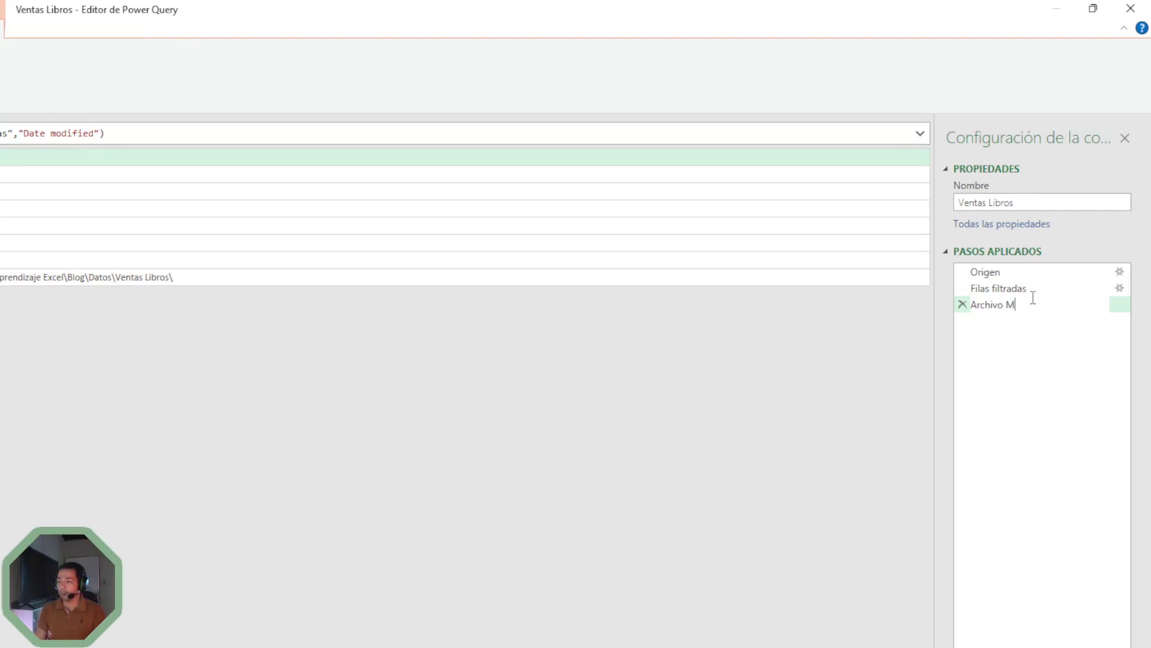
key("BackSpace")
type("Más R")
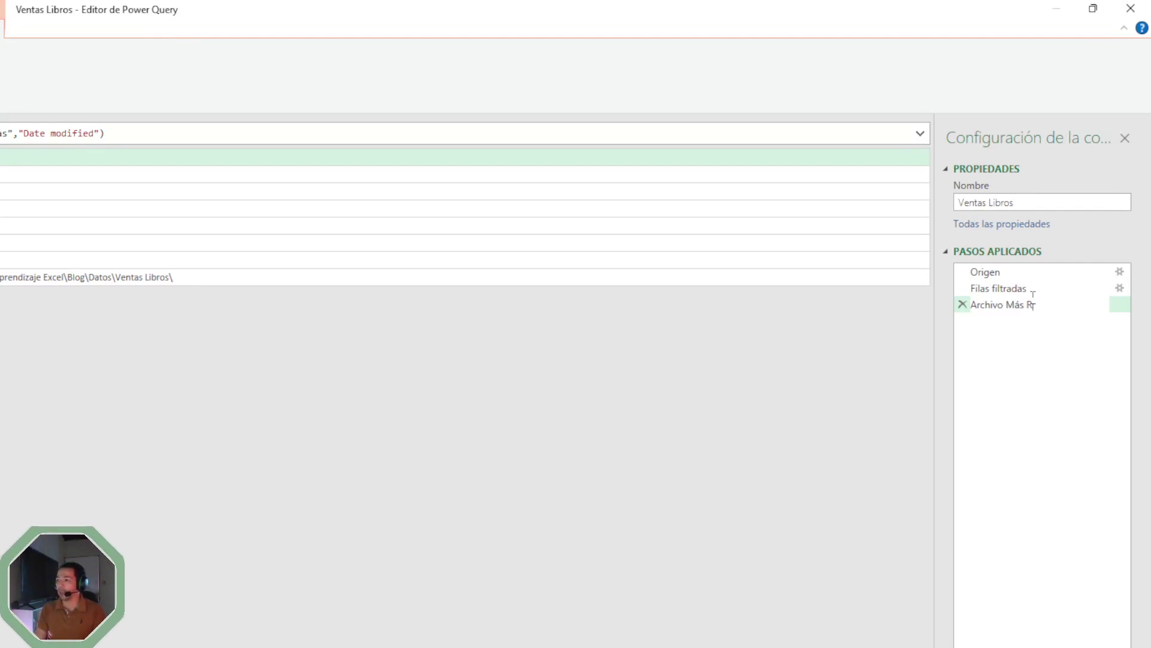
type("eciente")
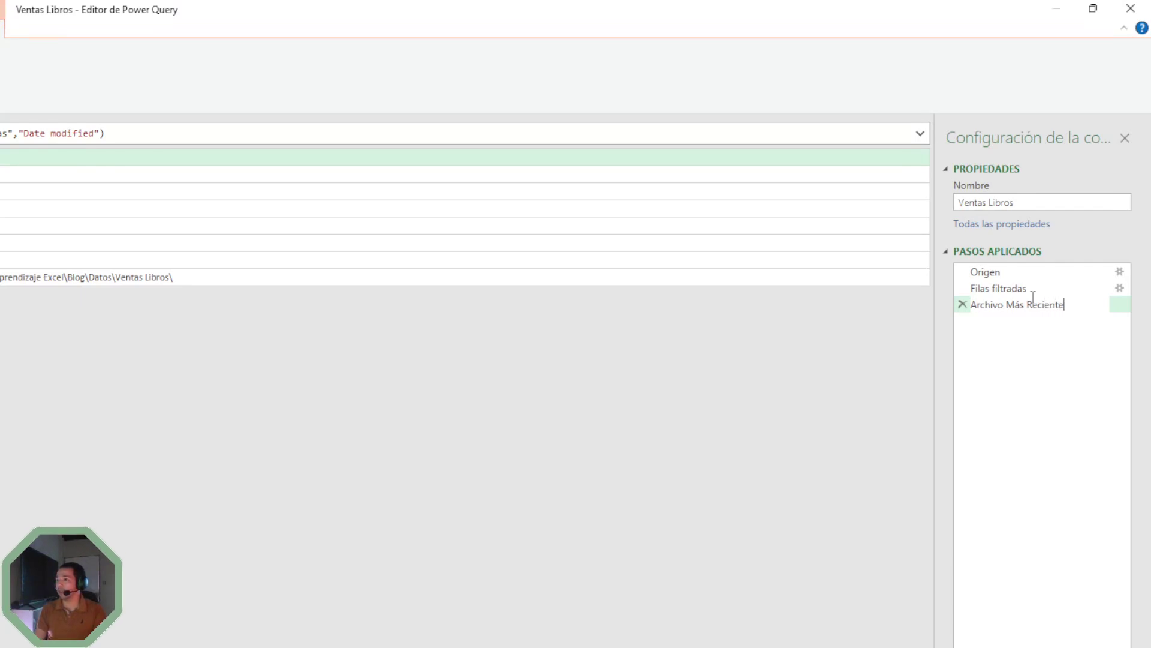
key("Return")
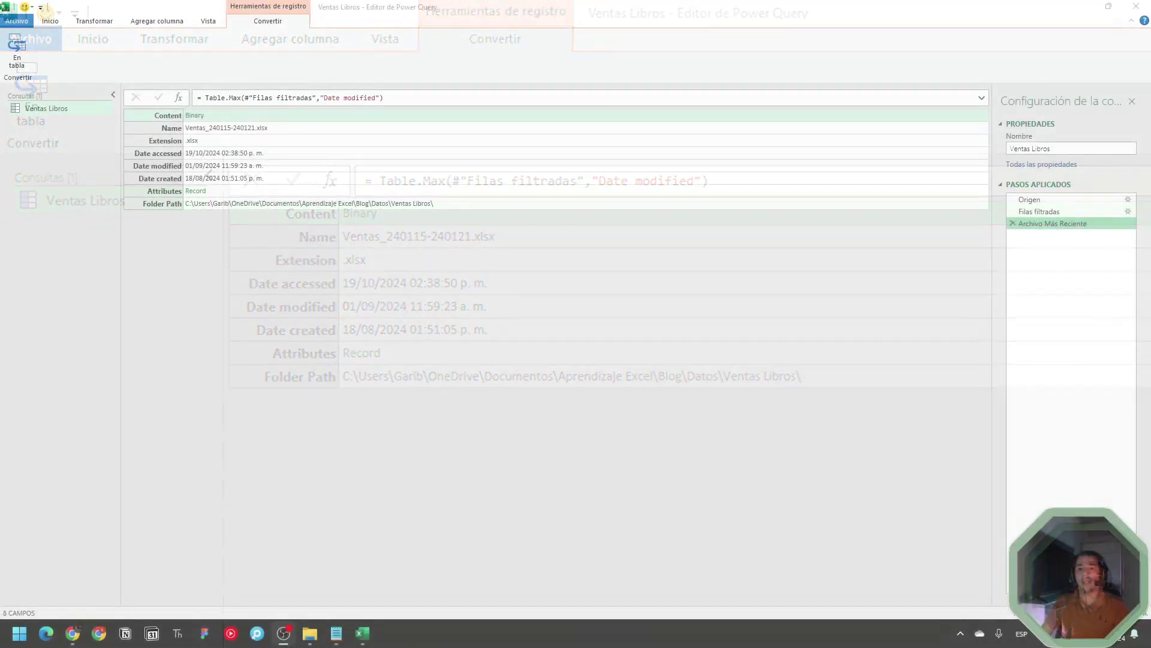
Open the most recent file's Content binary as a workbook, expand the Formato Tabla sheet's table, and look through its rows.
left_click(195, 117)
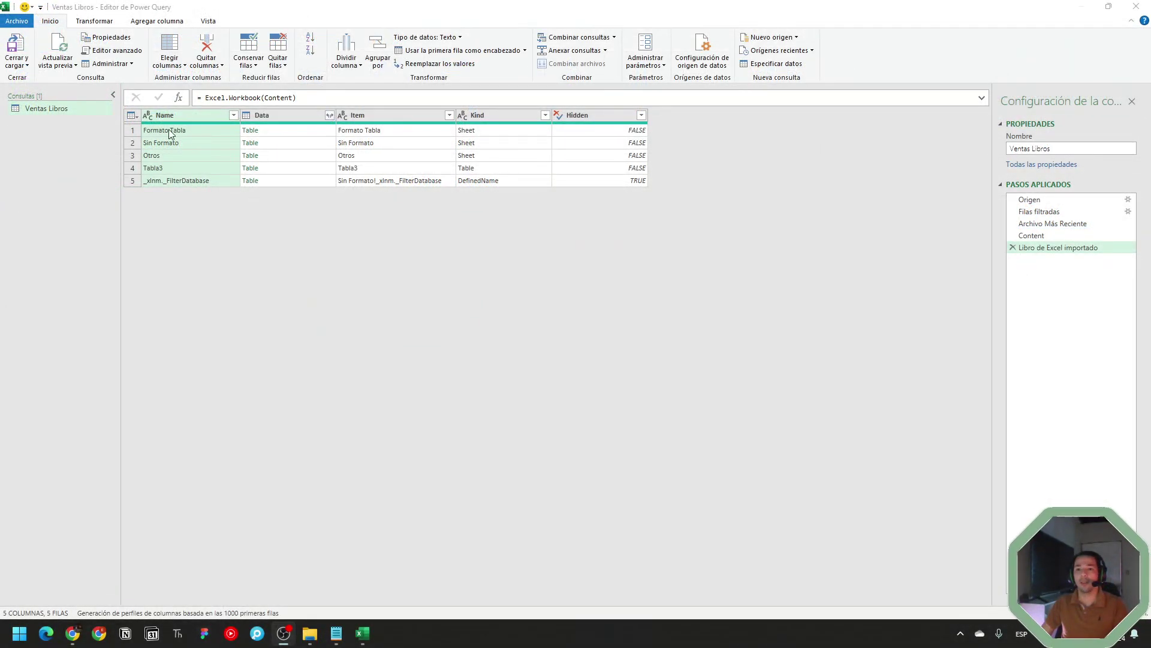
left_click(258, 130)
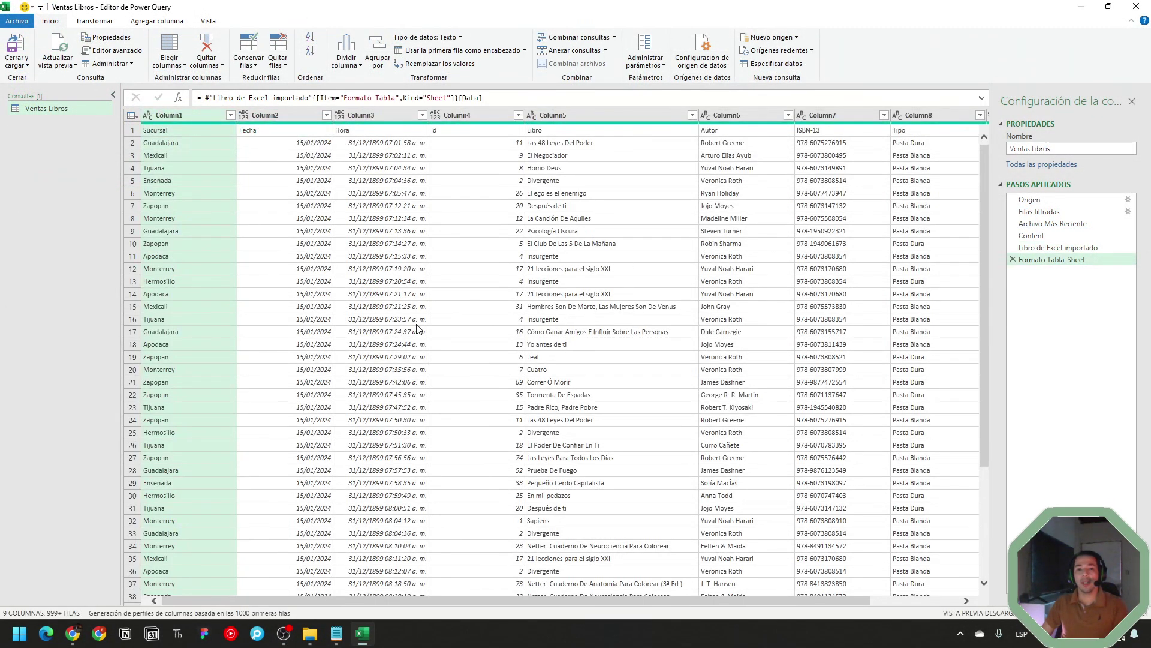
scroll(425, 289, "down", 6)
scroll(424, 289, "up", 6)
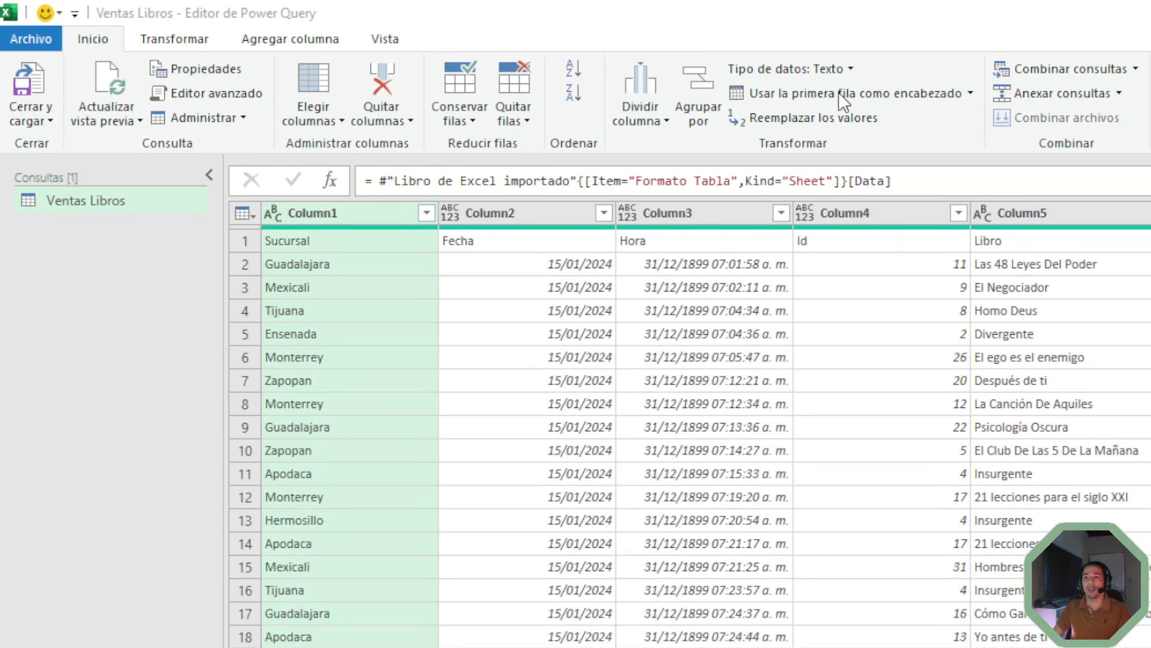
Try promoting the first row to headers, and delete the Tipo cambiado and Encabezados promovidos steps.
left_click(933, 102)
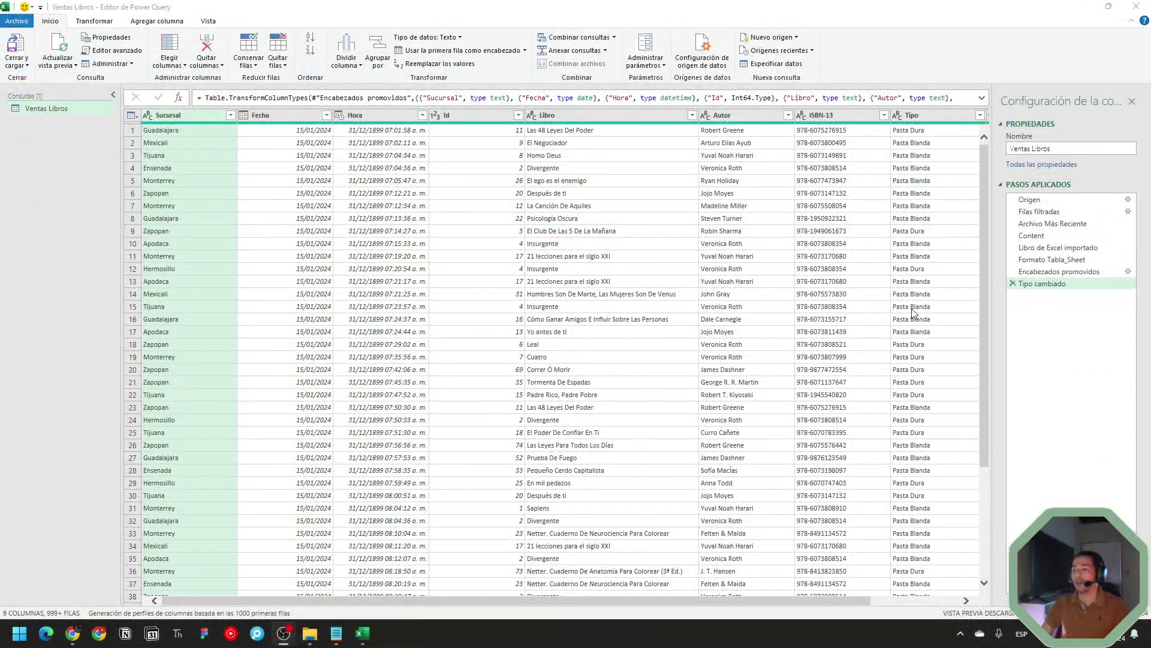
left_click(1012, 283)
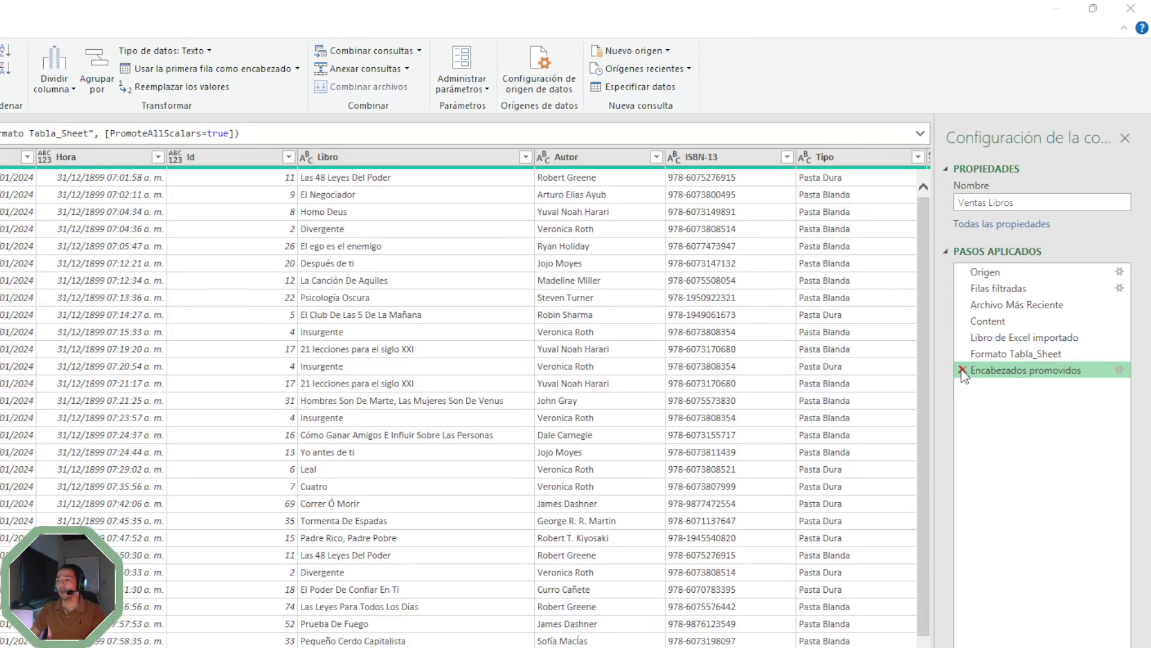
left_click(963, 370)
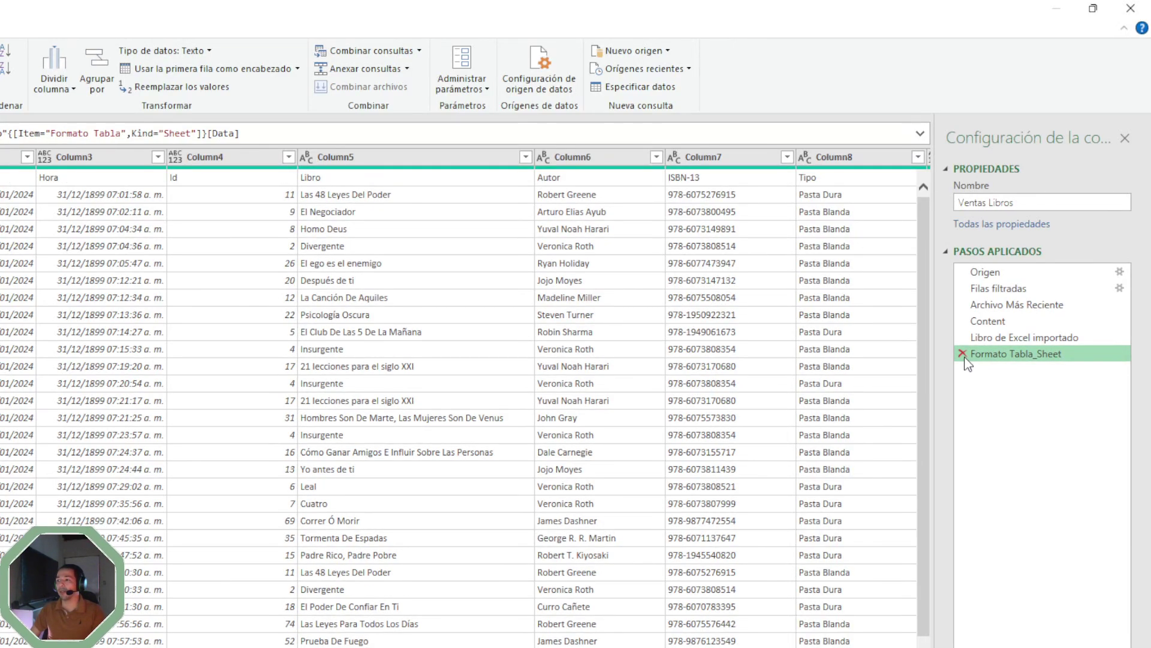
Delete the Formato Tabla_Sheet step and expand the data of the Tabla3 table from the imported workbook instead.
left_click(964, 355)
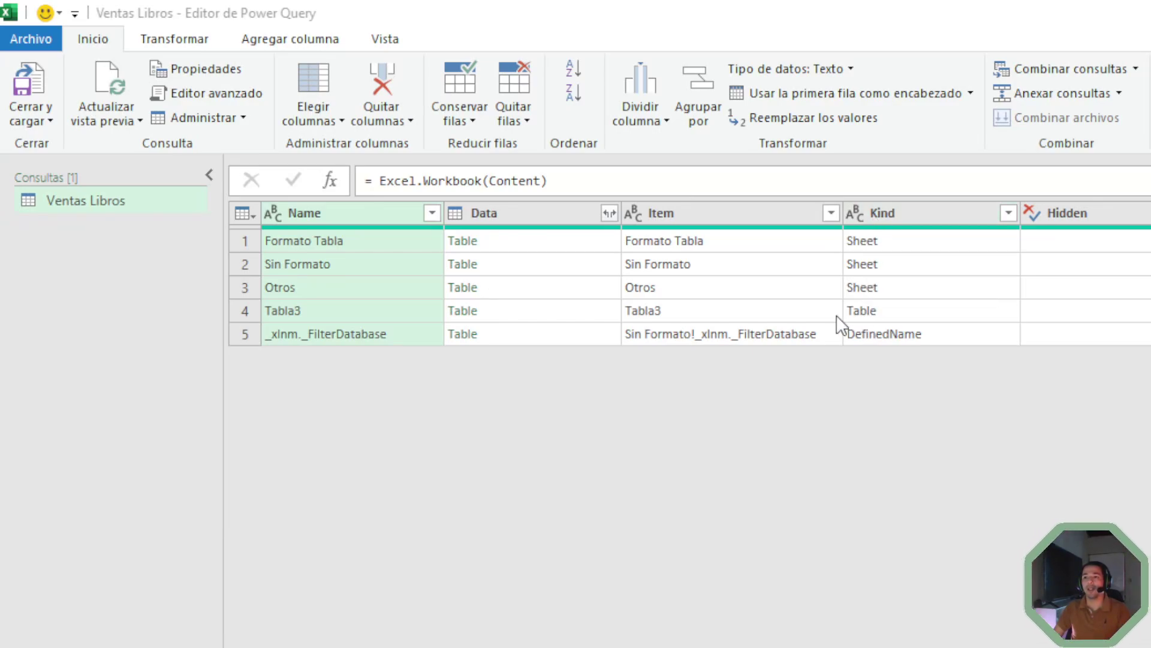
left_click(465, 316)
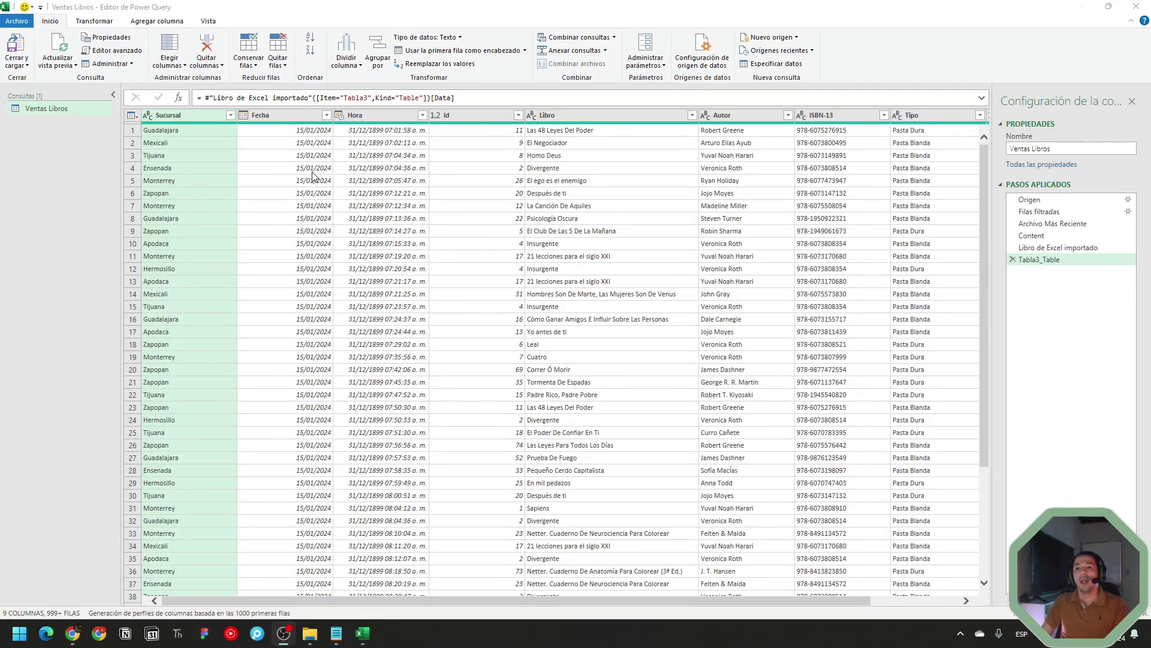
Close the query editor, load the Ventas Libros query to the worksheet, and refresh the loaded table.
left_click(18, 45)
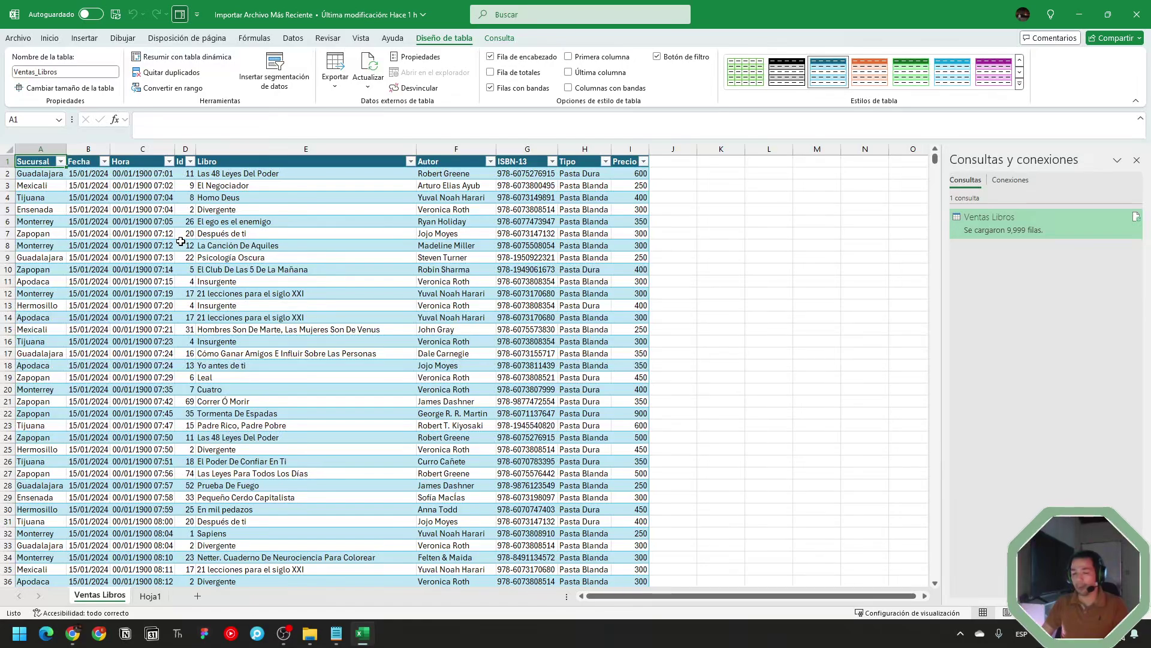
right_click(180, 241)
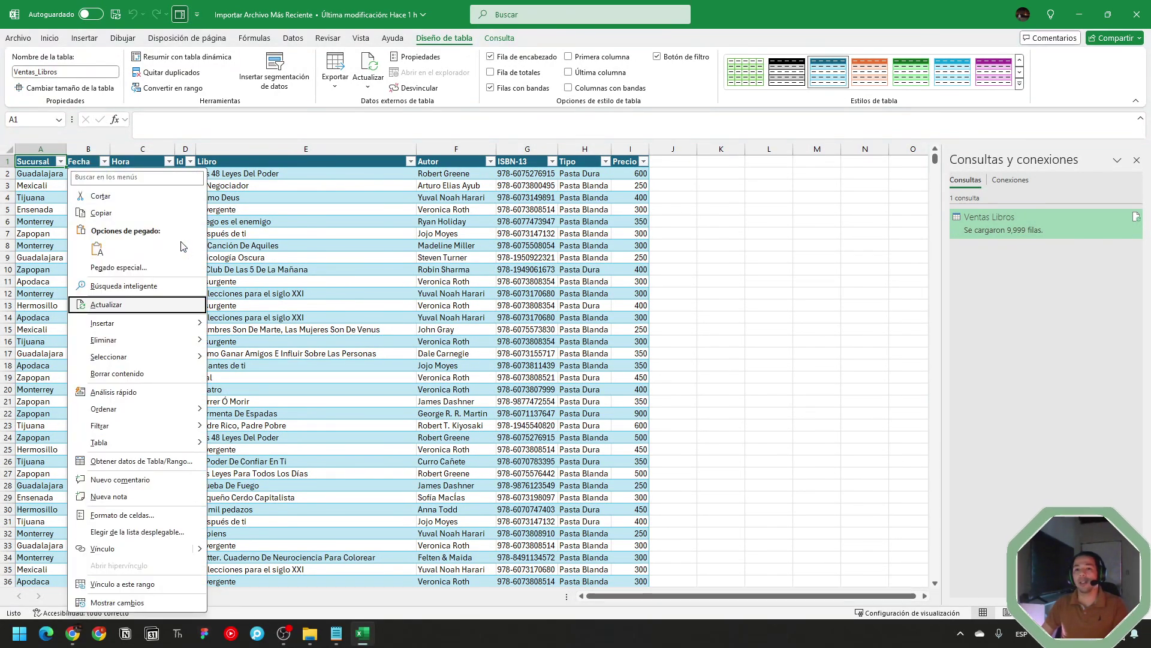
key("Return")
Check the dates listed in the Fecha column's filter and look across the table's headers as far as Precio.
key("Right")
key("Right")
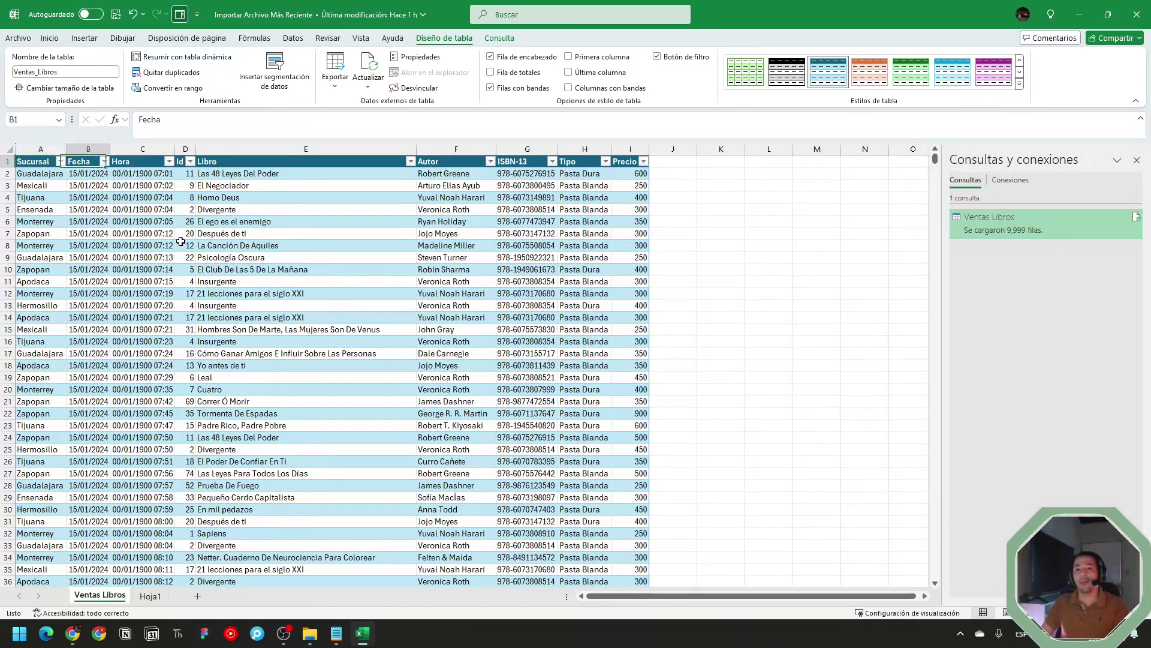
key("Left")
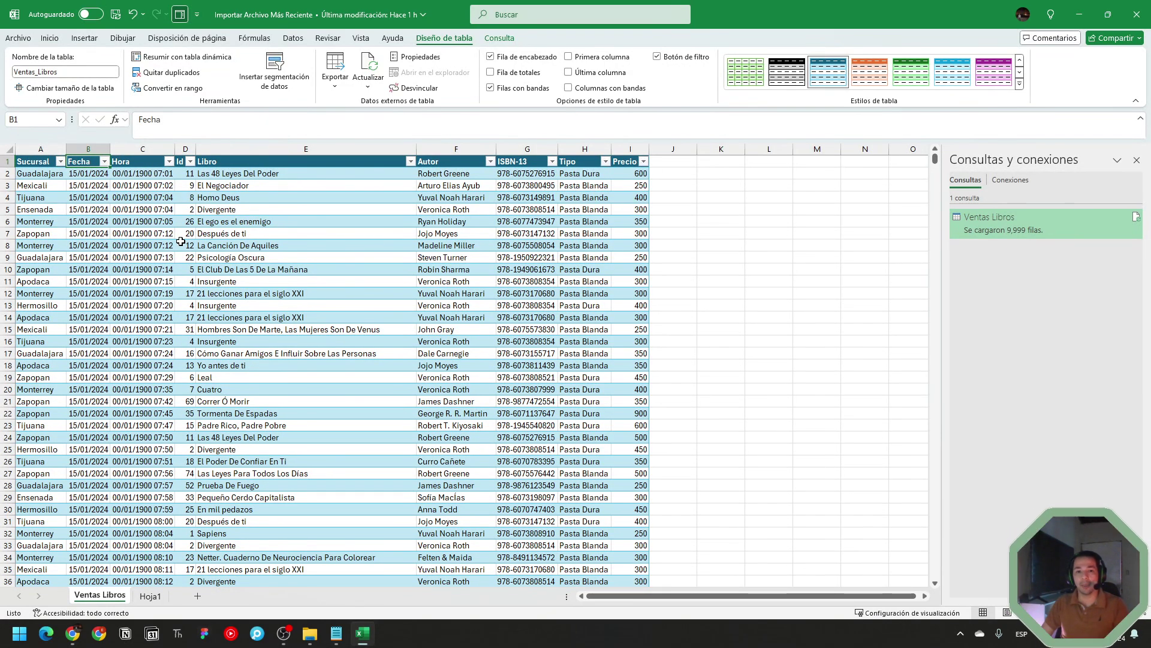
key("alt+Down")
scroll(114, 344, "down", 1)
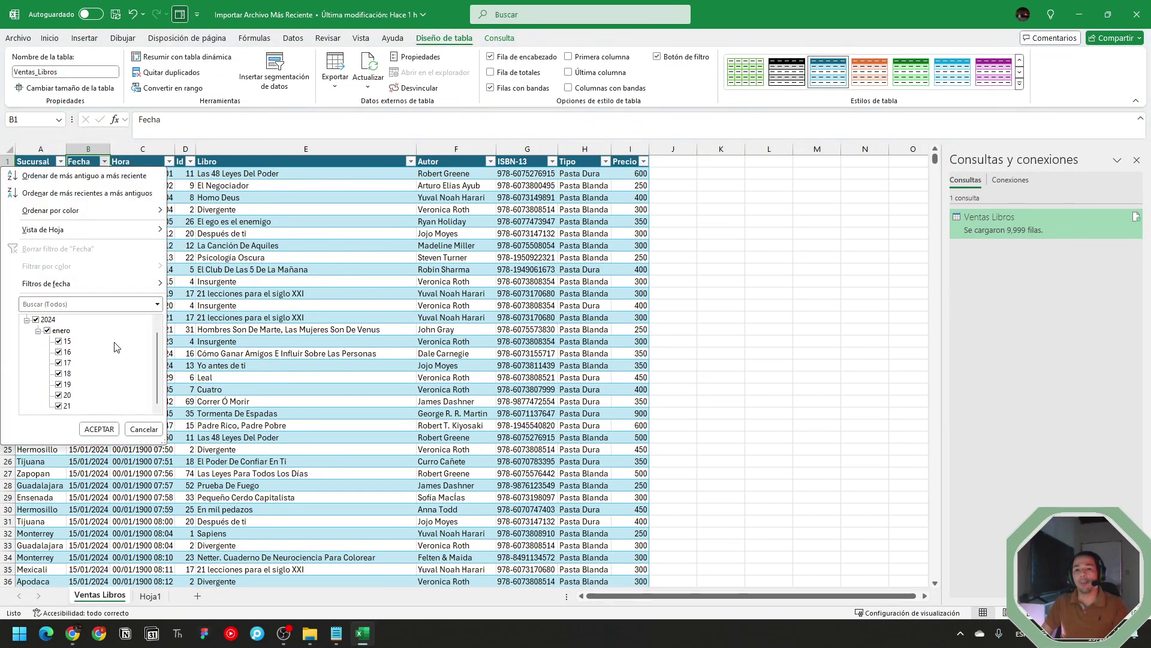
key("Escape")
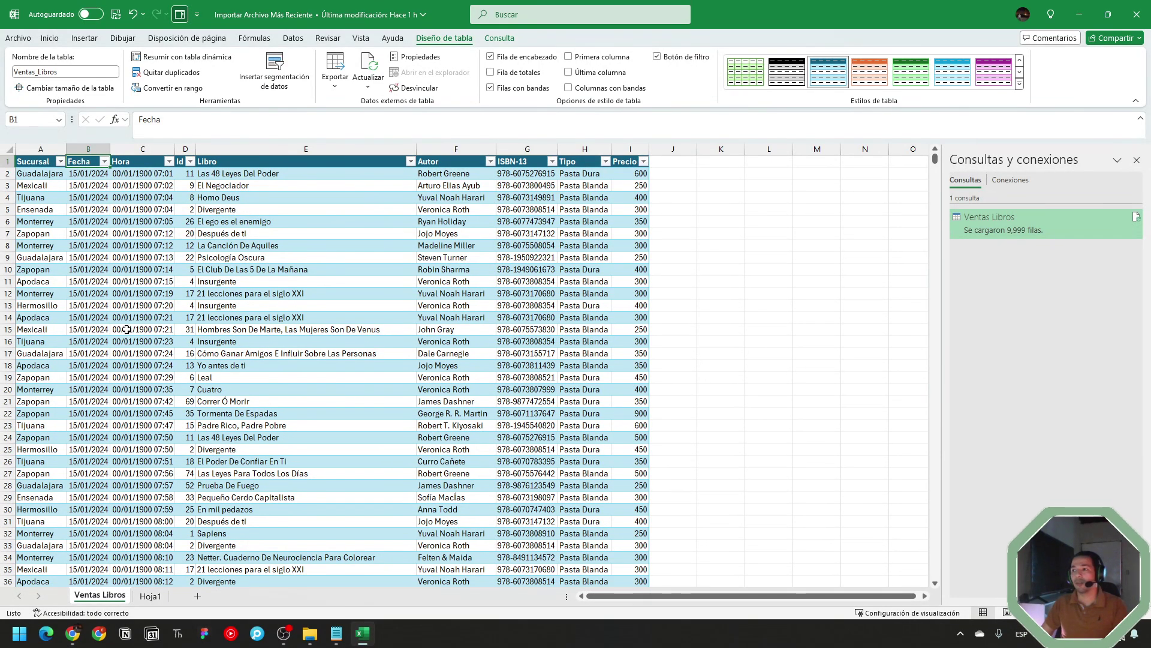
key("Right")
key("Right")
key("Right")
key("Right")
key("Right")
key("Right")
key("Right")
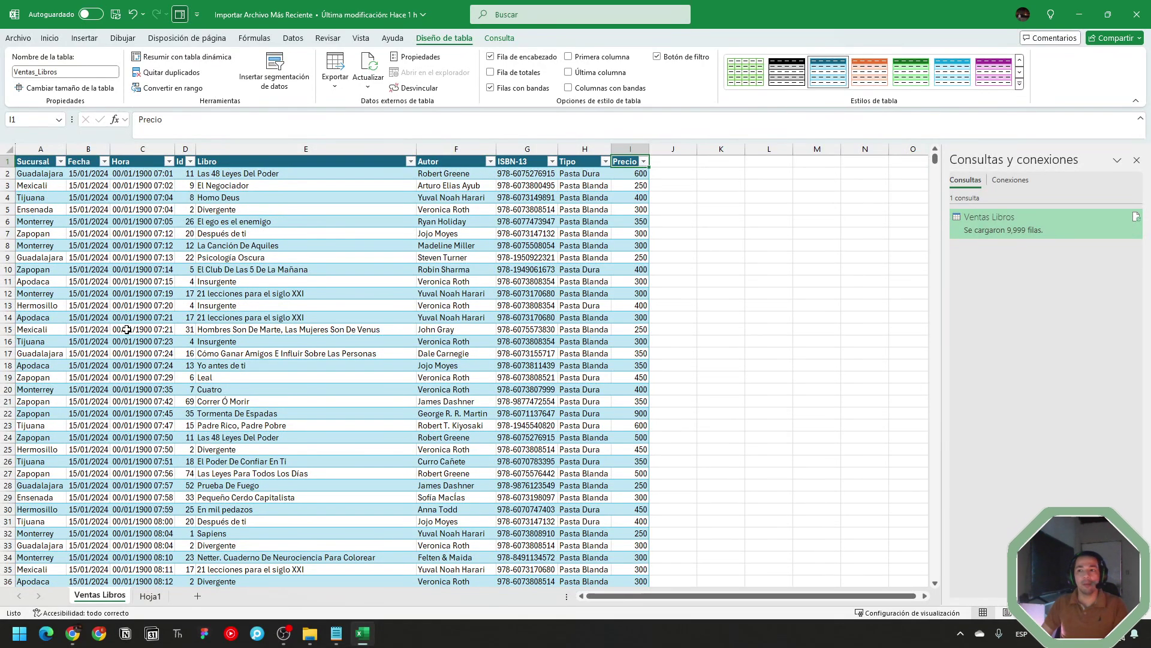
key("Left")
key("Left")
key("Left")
key("Left")
key("Left")
key("Left")
key("Left")
key("alt+Down")
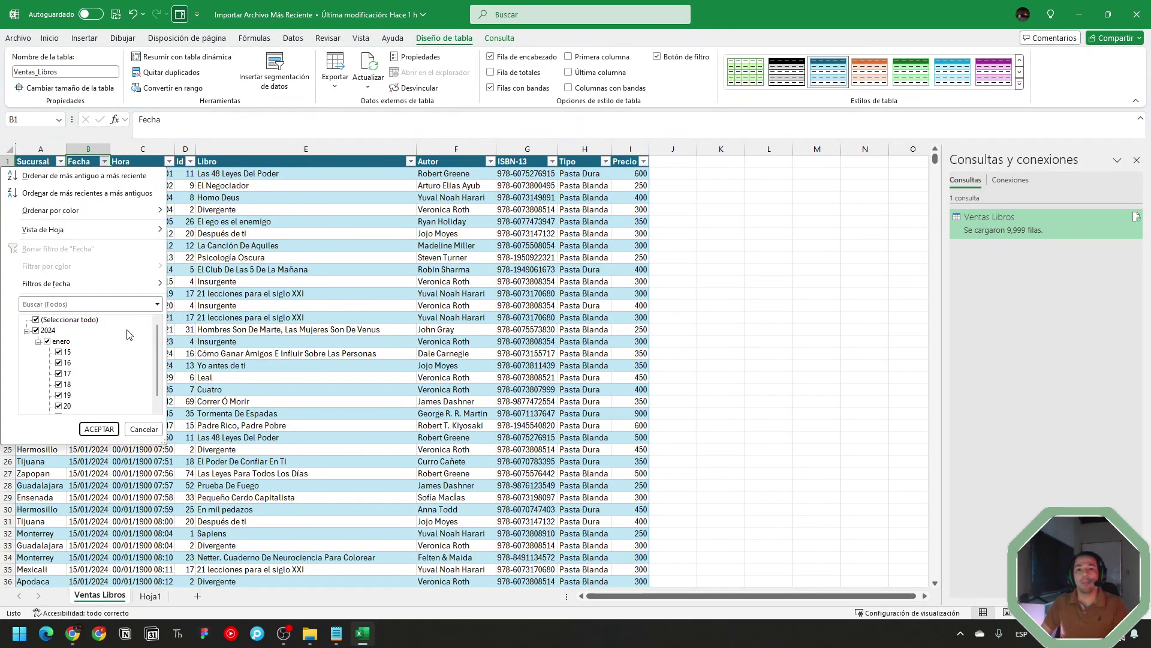
key("Escape")
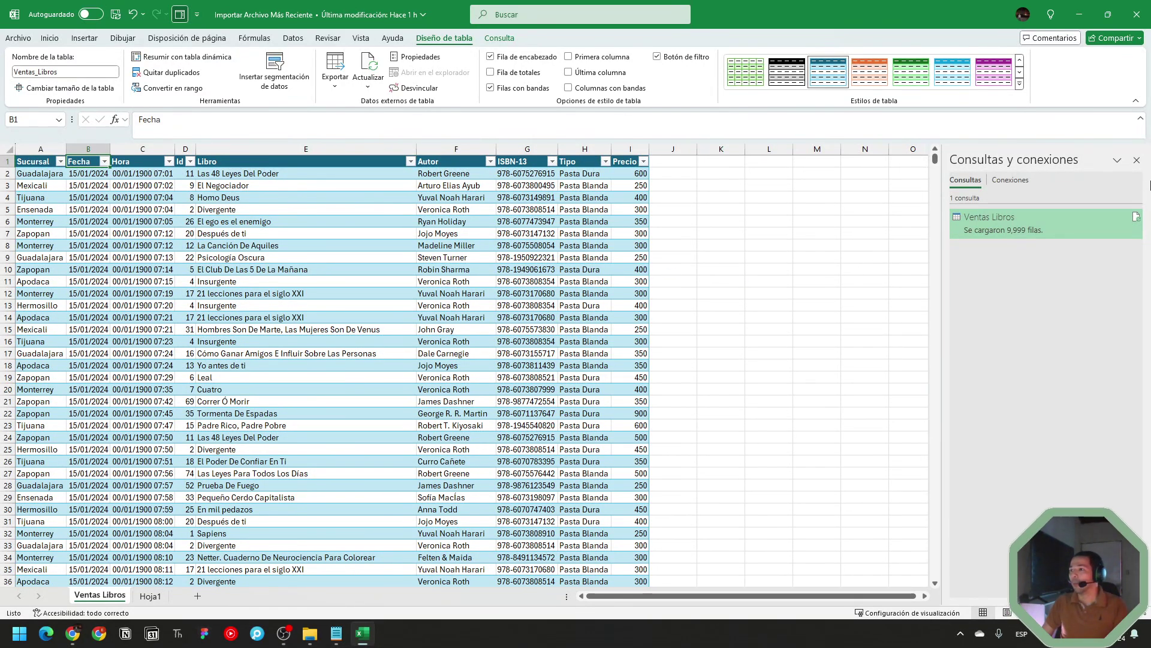
Close the queries pane, look at the query and table commands for a table cell, and show Consultas y conexiones again.
left_click(1137, 160)
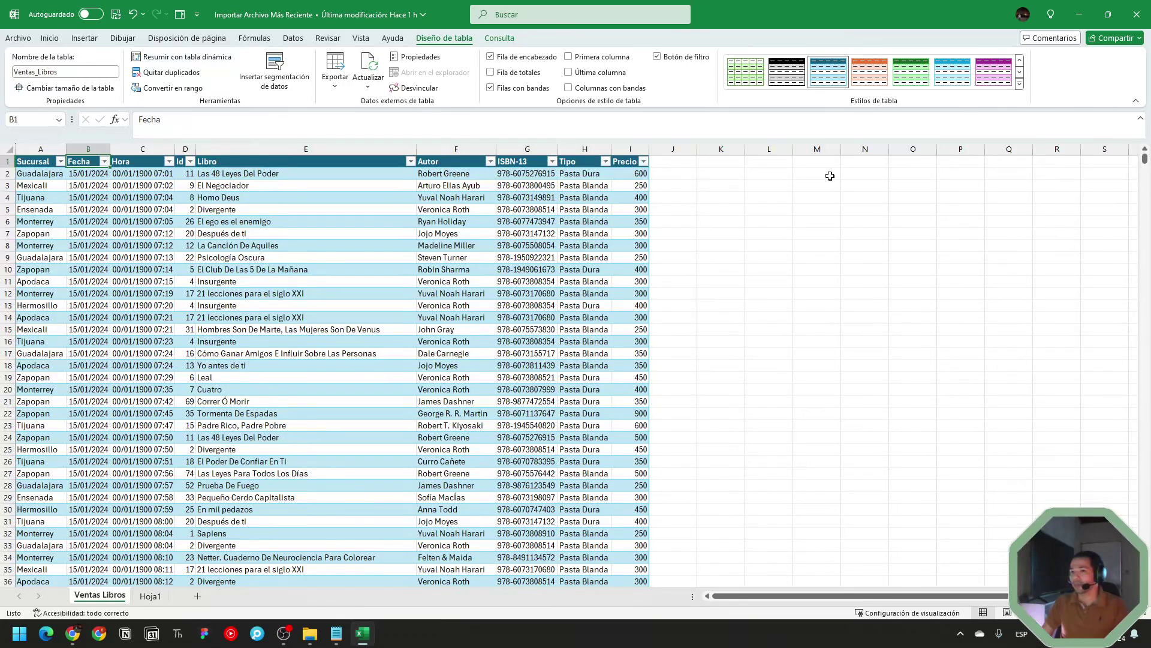
left_click(912, 329)
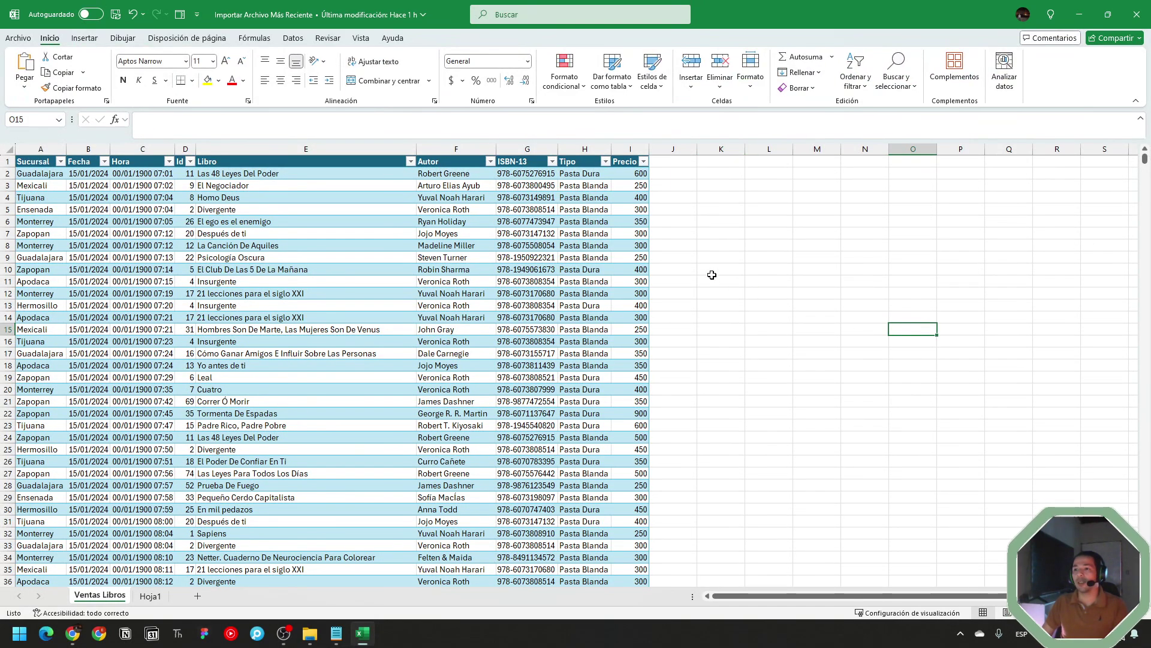
left_click(414, 223)
left_click(509, 39)
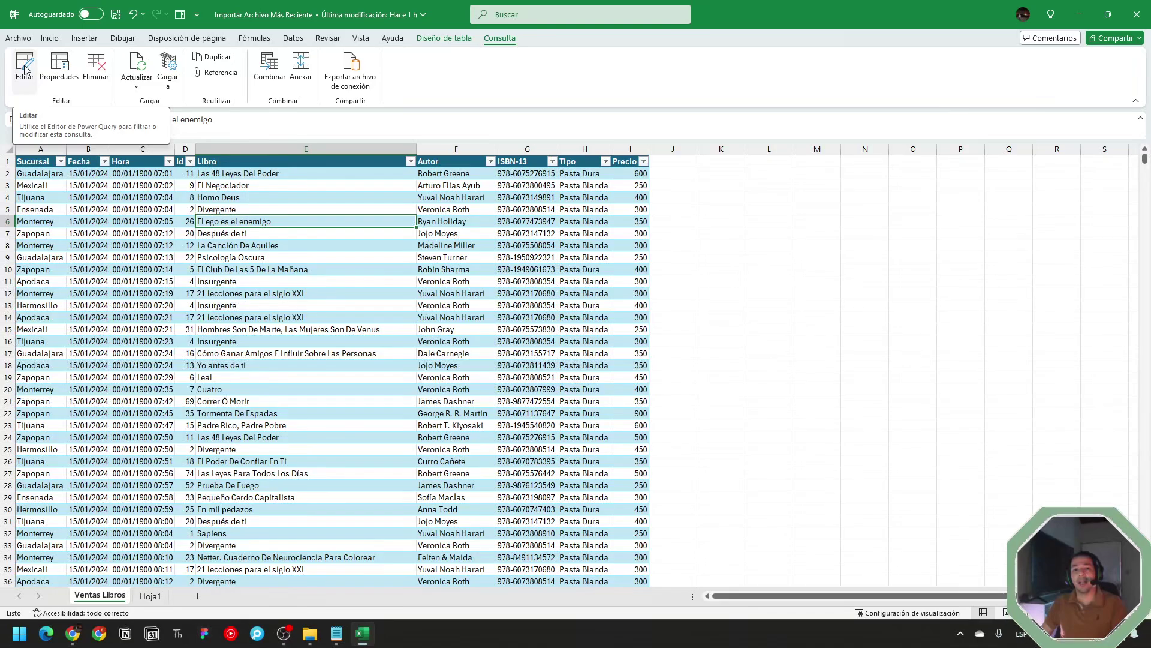
left_click(444, 38)
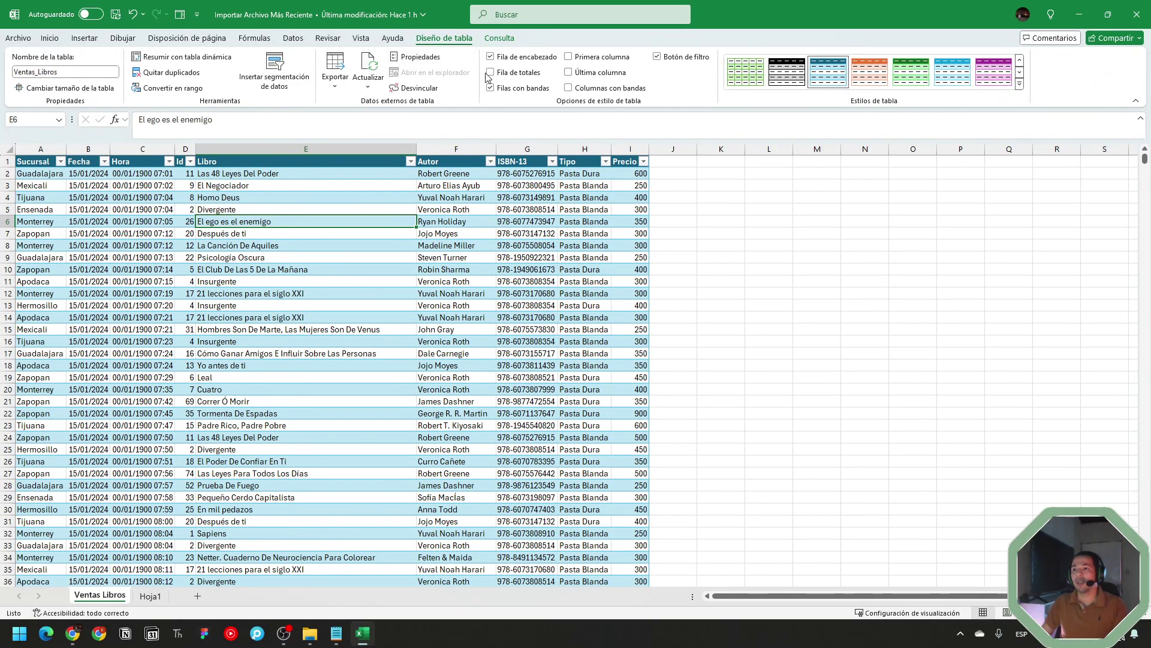
left_click(295, 39)
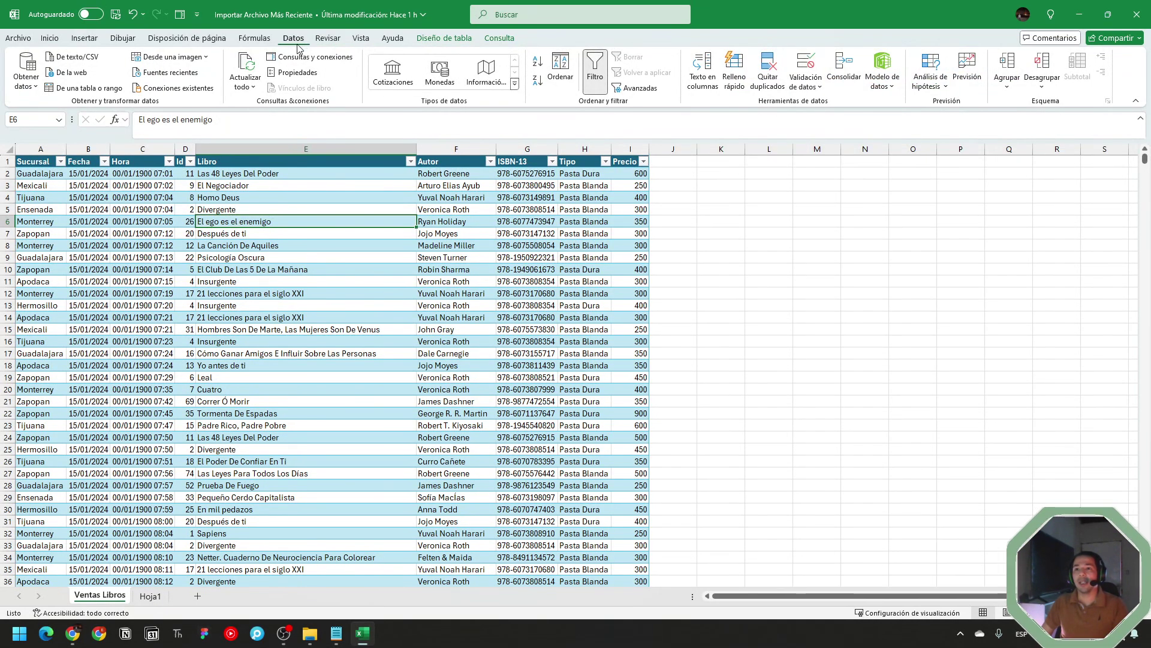
left_click(313, 57)
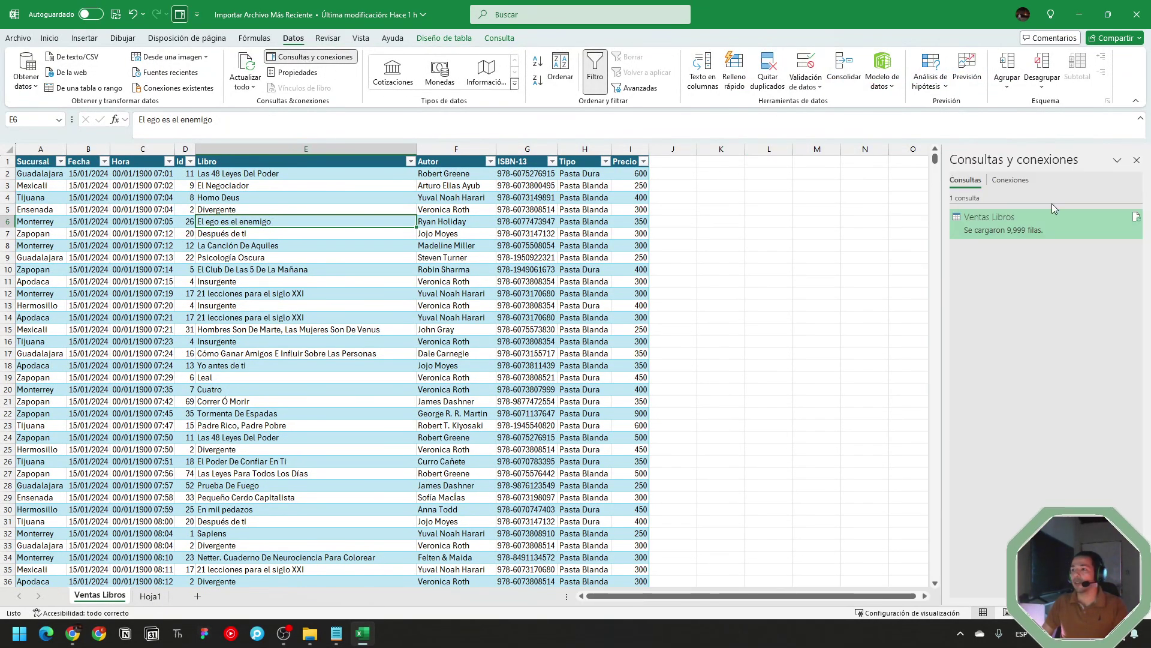
Look at the Ventas Libros query's preview and available commands, and at the refresh command for the table's Libro column.
mouse_move(1137, 223)
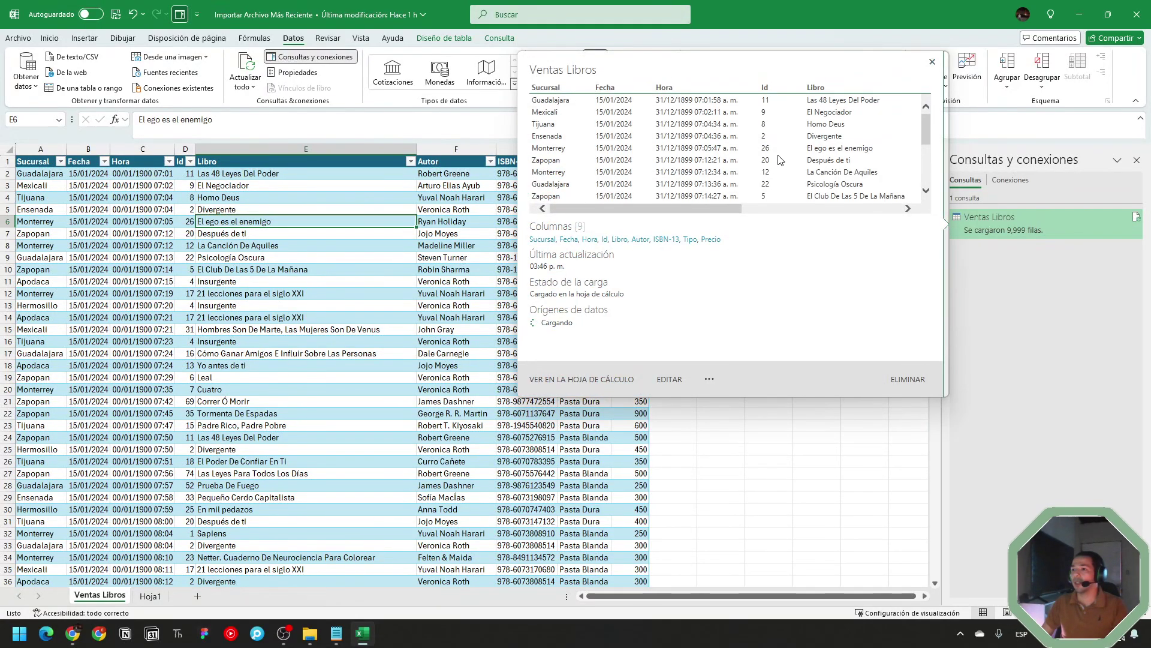
right_click(1019, 231)
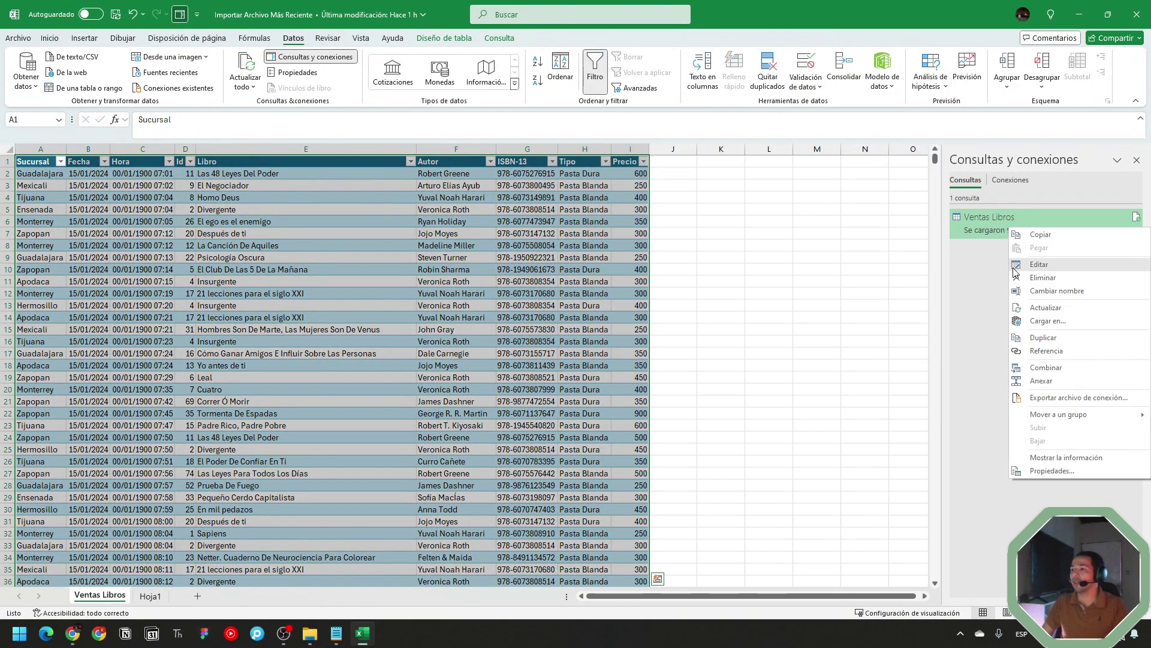
left_click(873, 248)
right_click(336, 155)
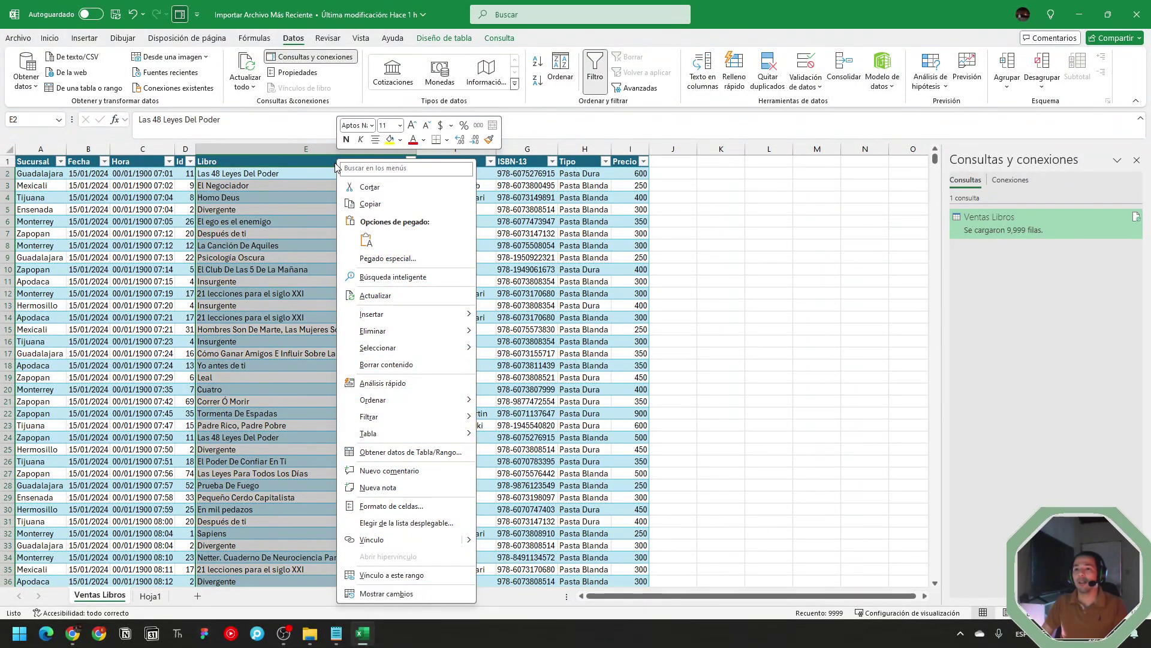
key("Escape")
right_click(307, 160)
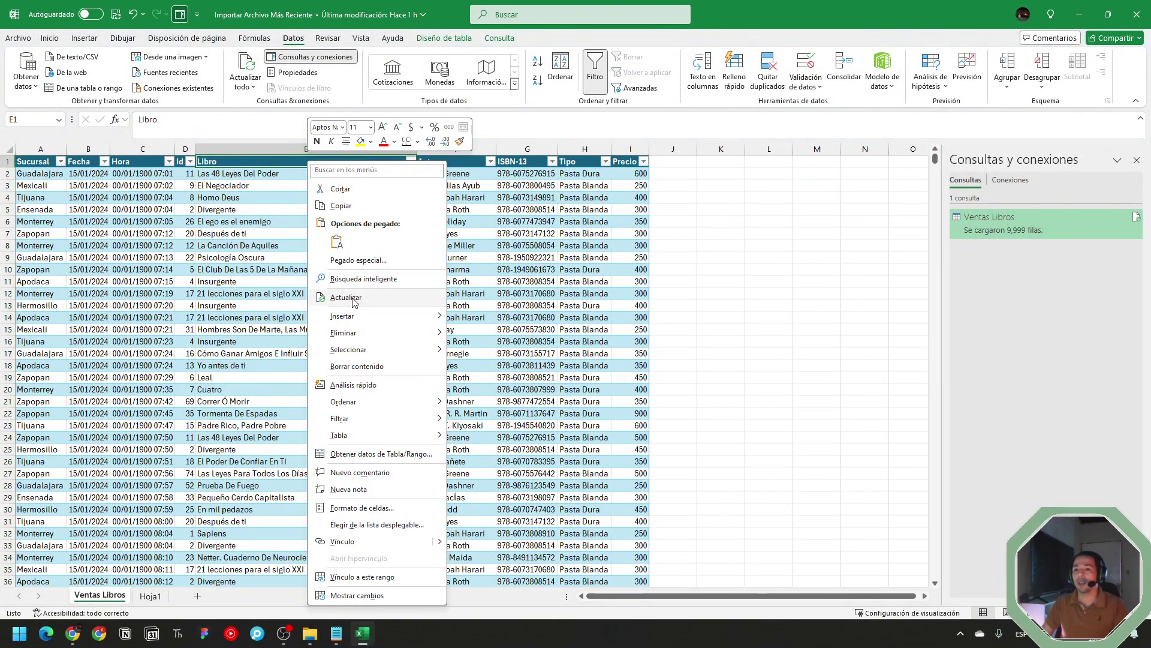
key("Escape")
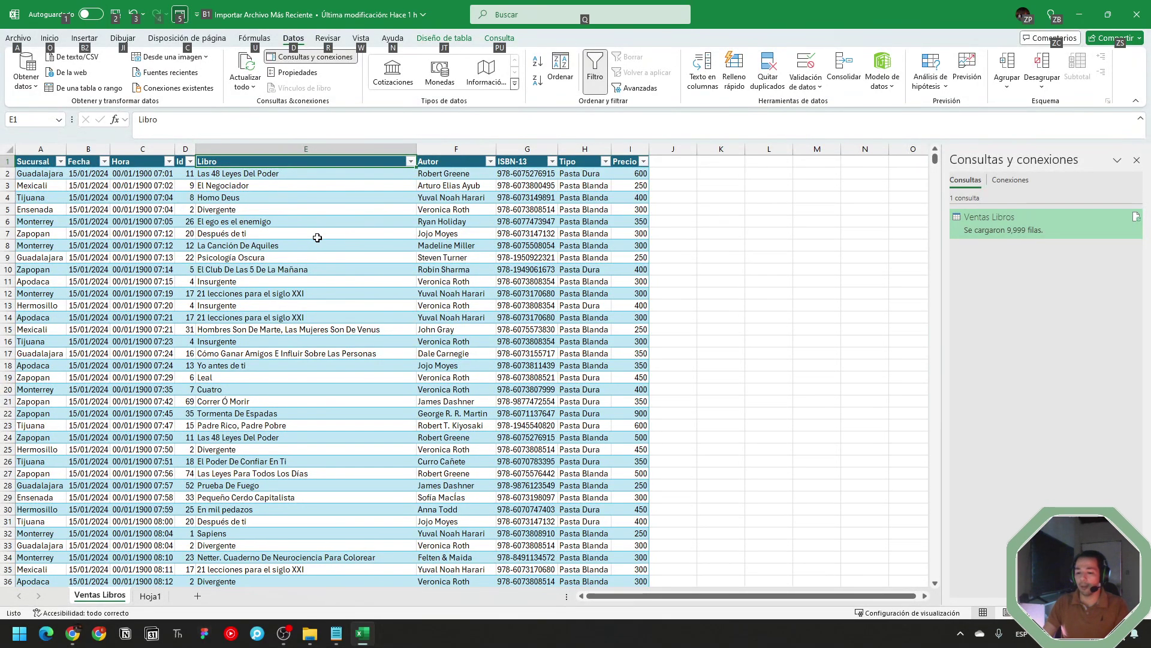
Reopen the Power Query editor and examine the Date modified and Name fields in the Archivo Más Reciente step.
key("alt+F12")
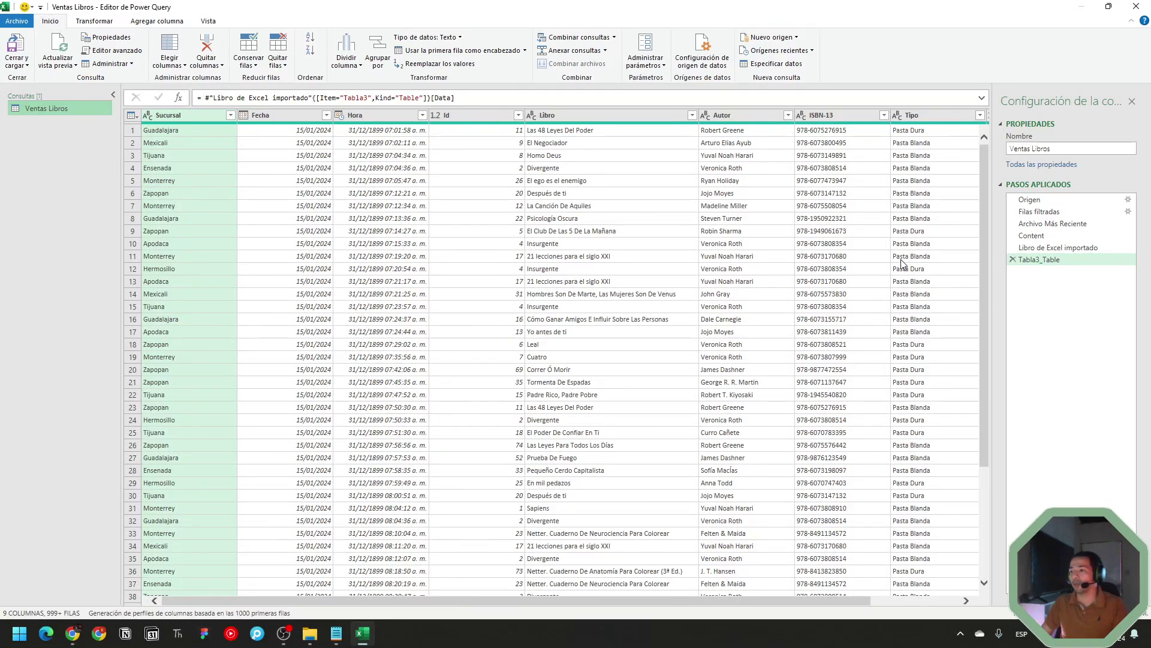
scroll(785, 261, "right", 2)
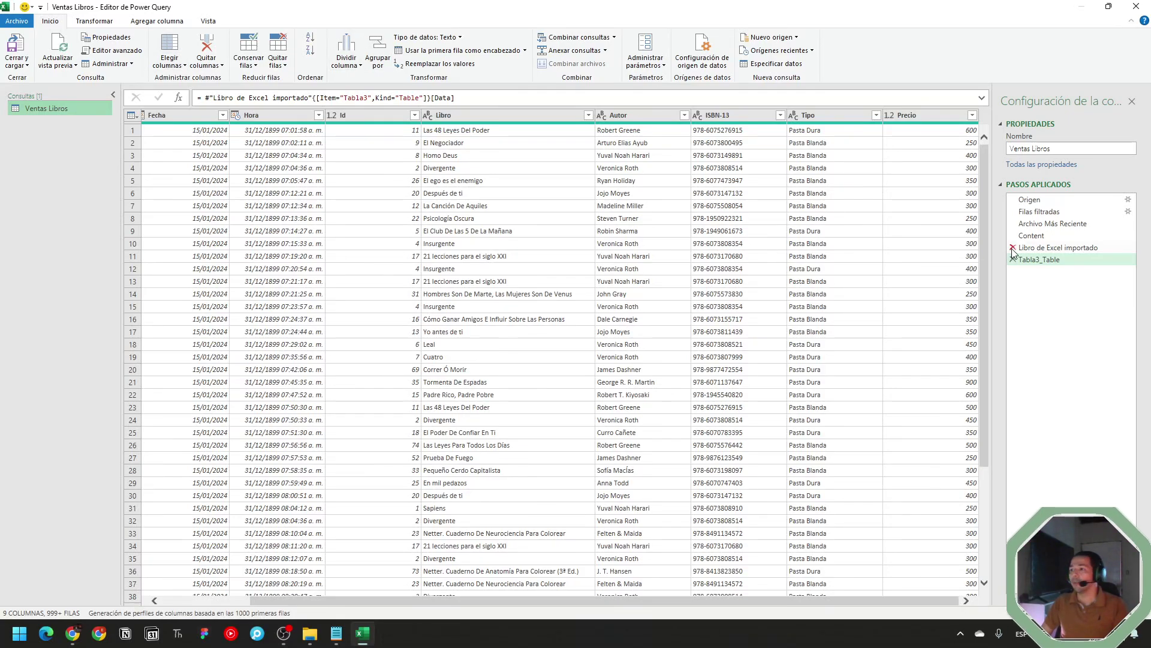
left_click(1054, 224)
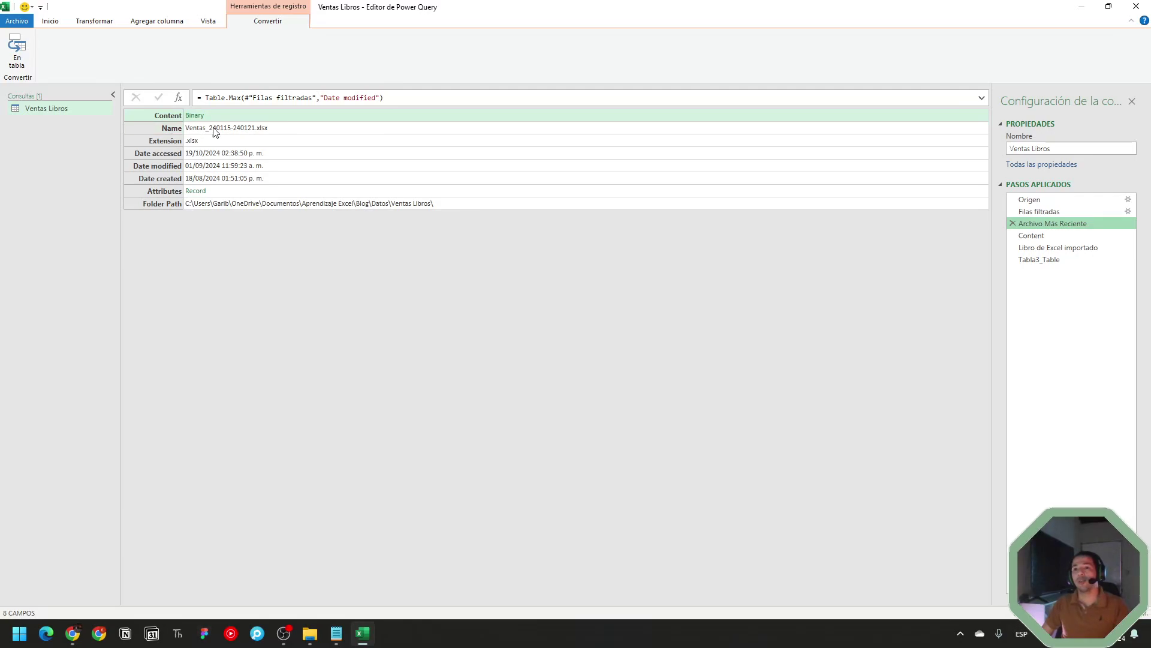
left_click(160, 166)
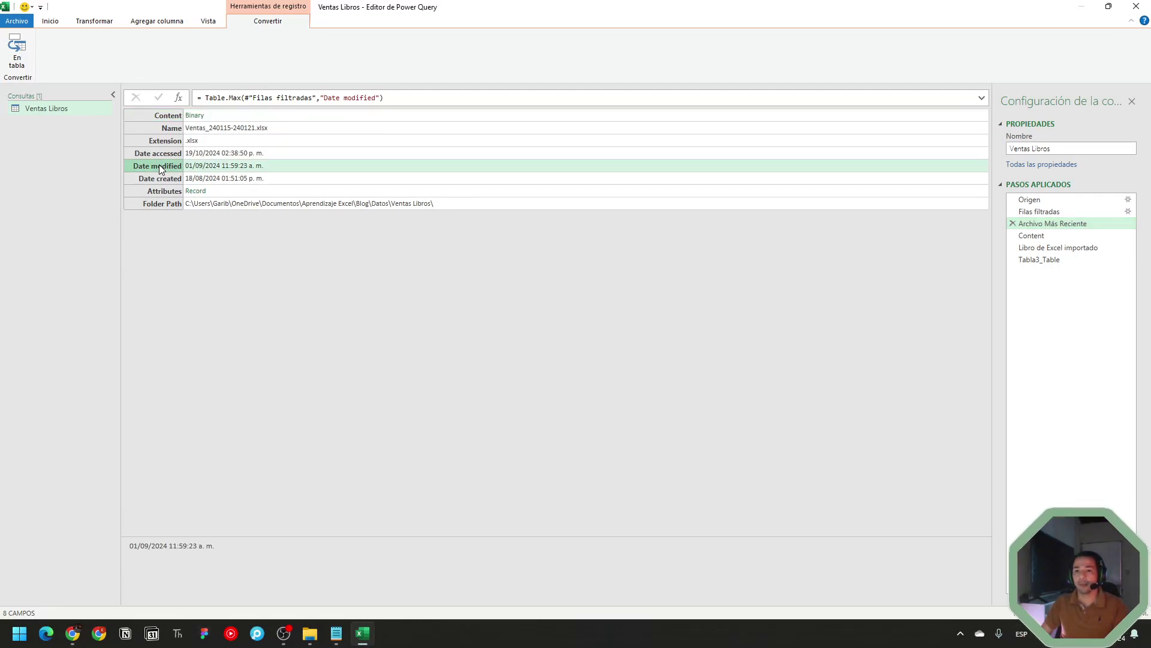
left_click(173, 128)
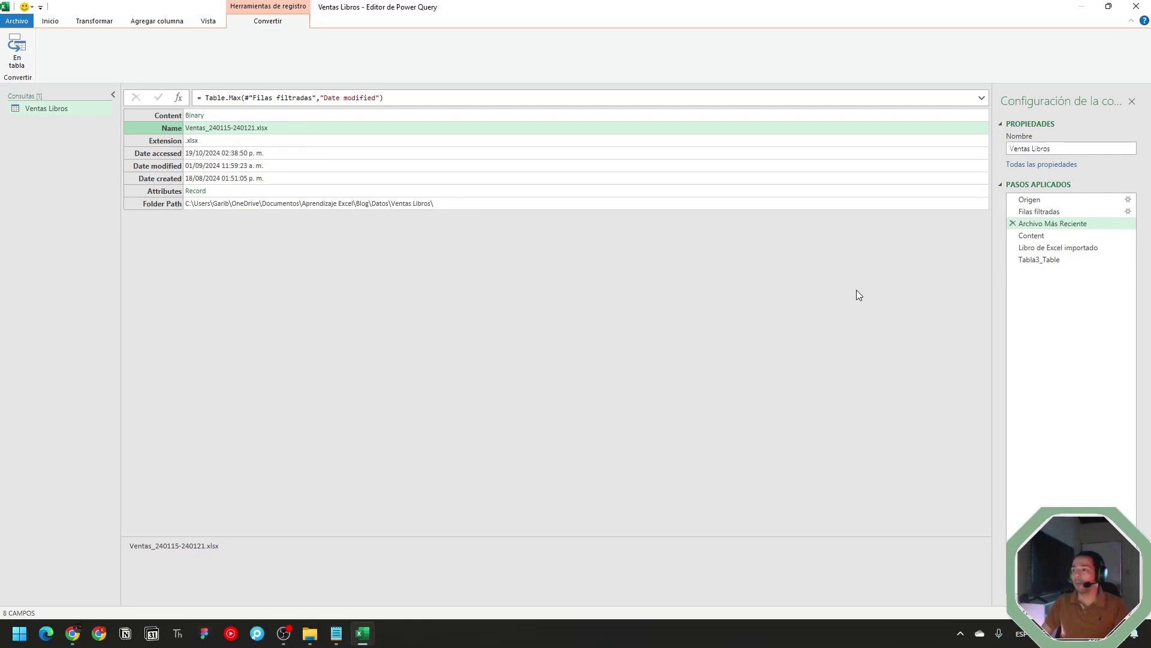
Copy the name of the Archivo Más Reciente step and return to the Tabla3_Table step.
double_click(1055, 224)
key("ctrl+c")
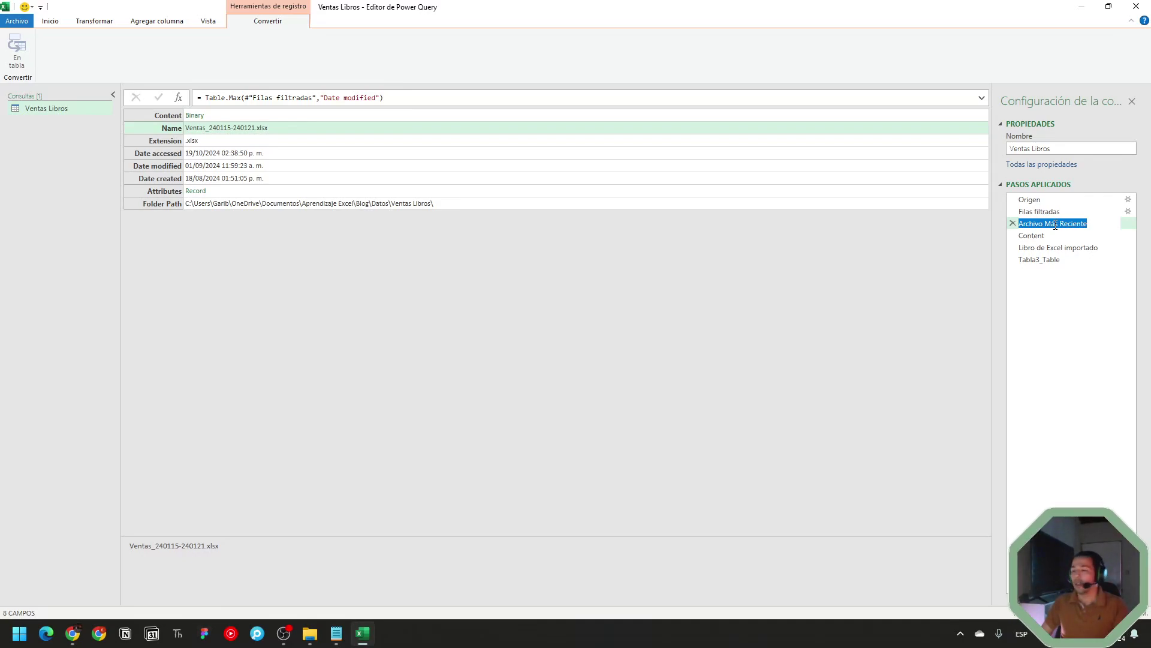
key("Escape")
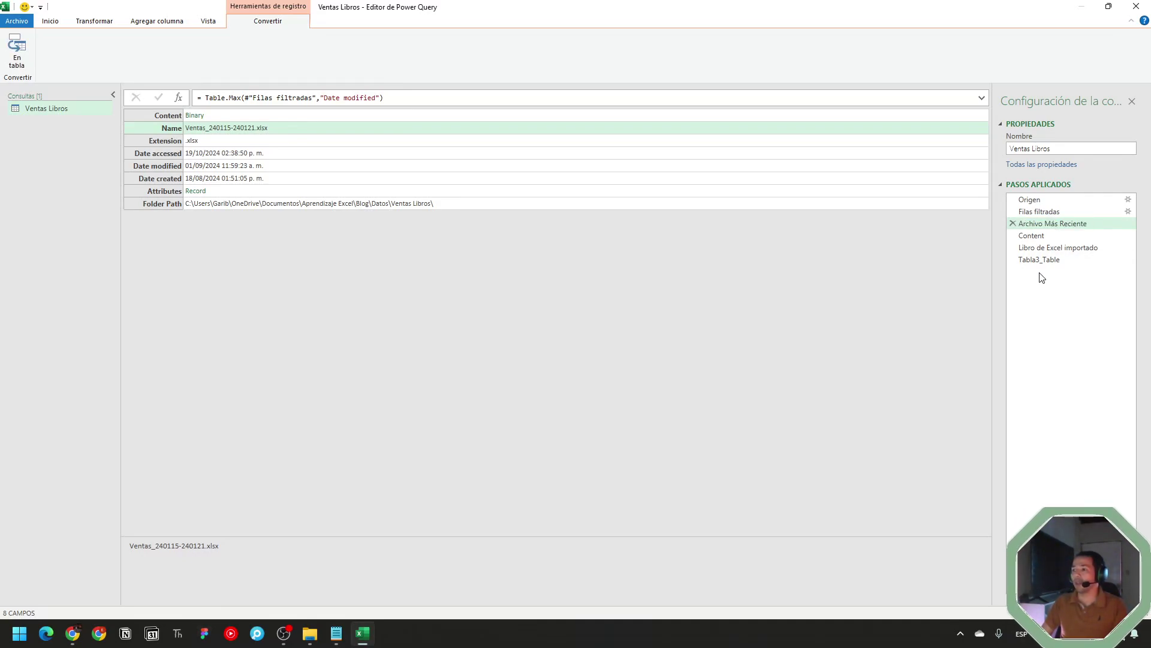
left_click(1049, 262)
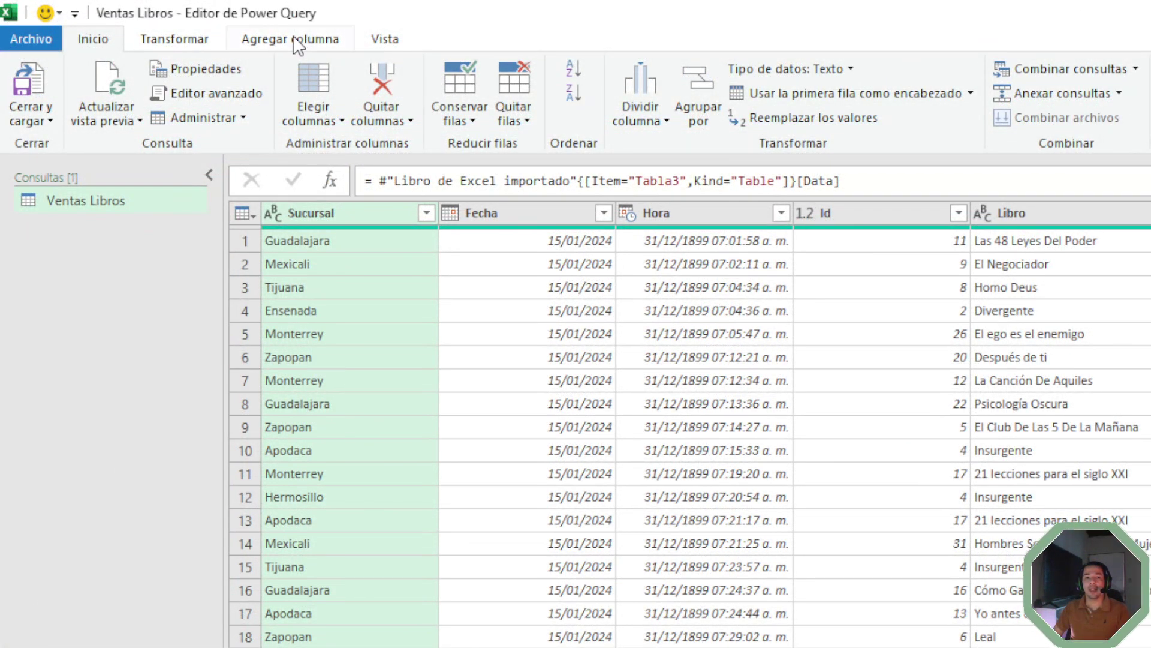
Start a custom column on the Tabla3_Table step and name it Nombre Archivo.
left_click(300, 41)
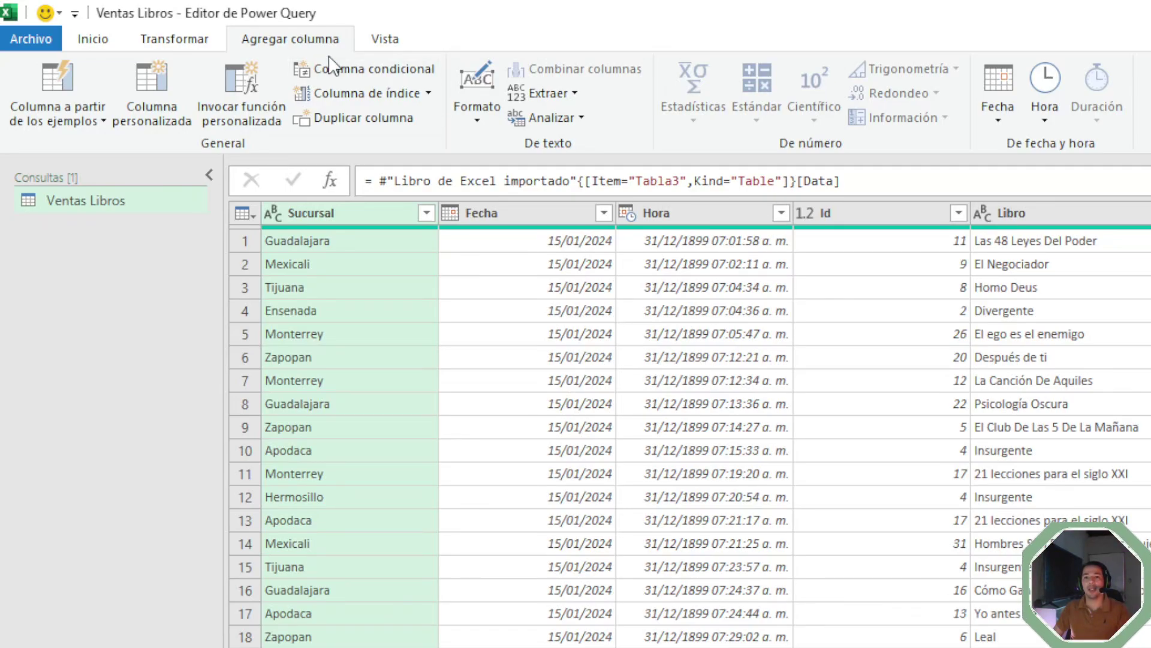
left_click(148, 102)
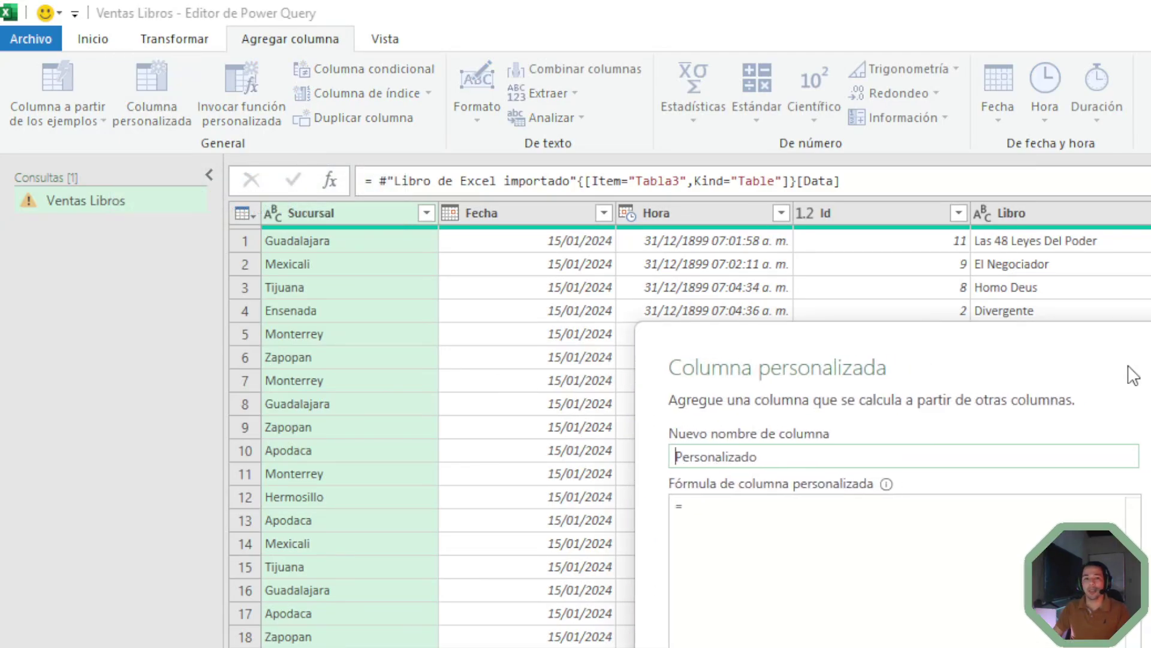
left_click_drag(1126, 372, 722, 206)
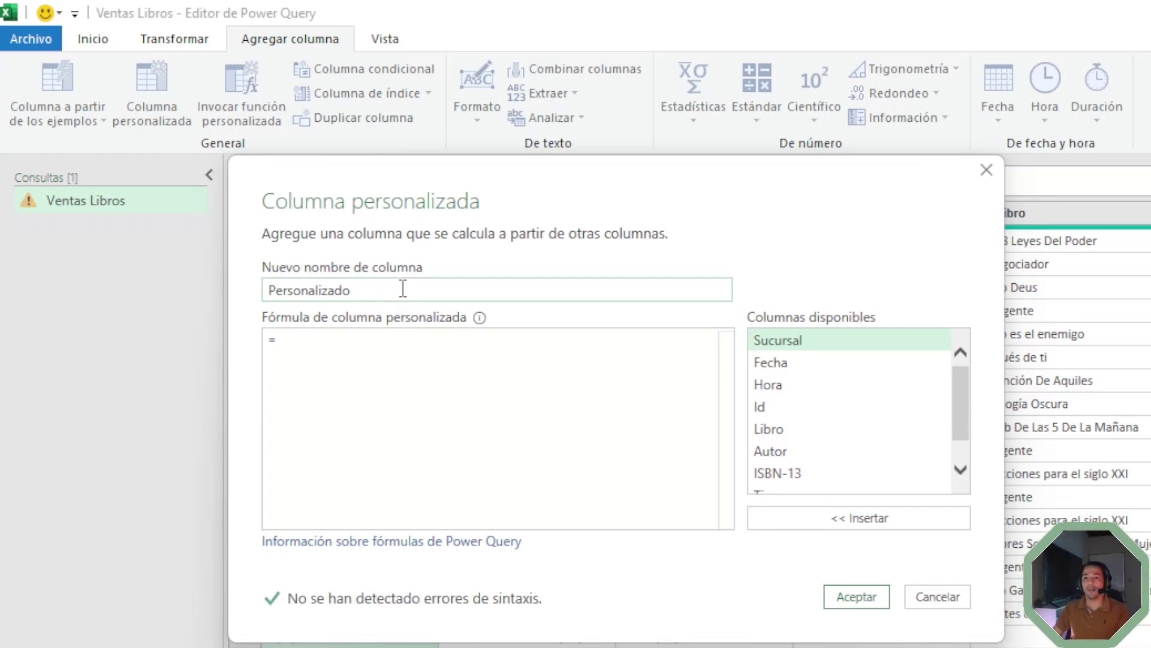
left_click_drag(403, 290, 218, 288)
type("Nombre ")
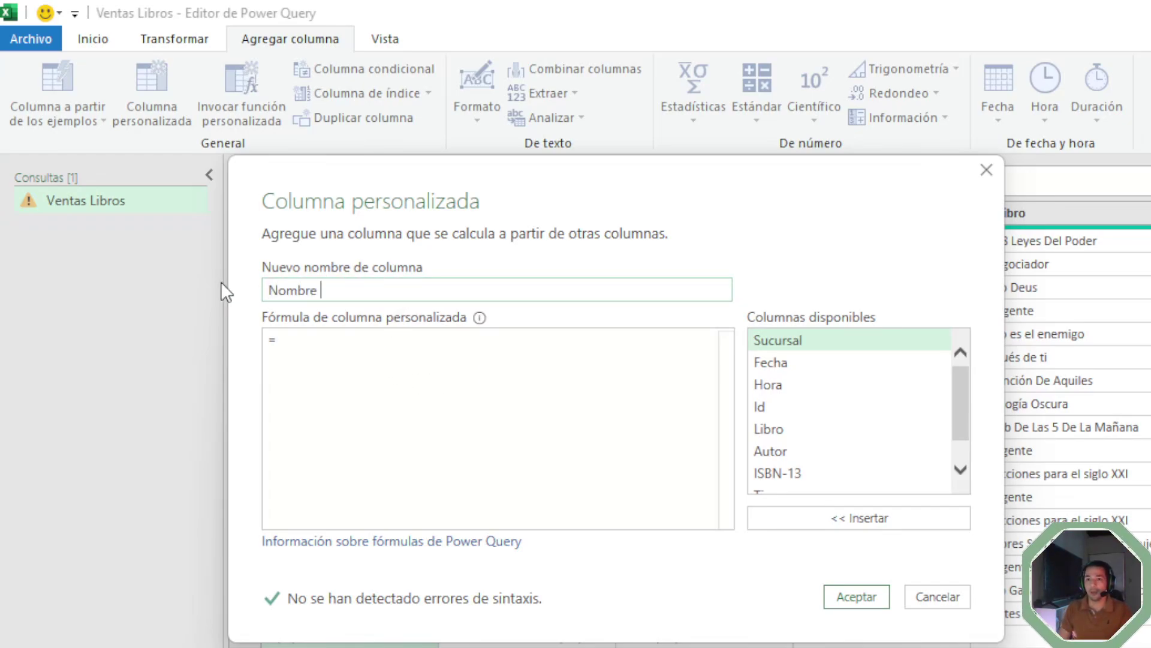
type("Archivho")
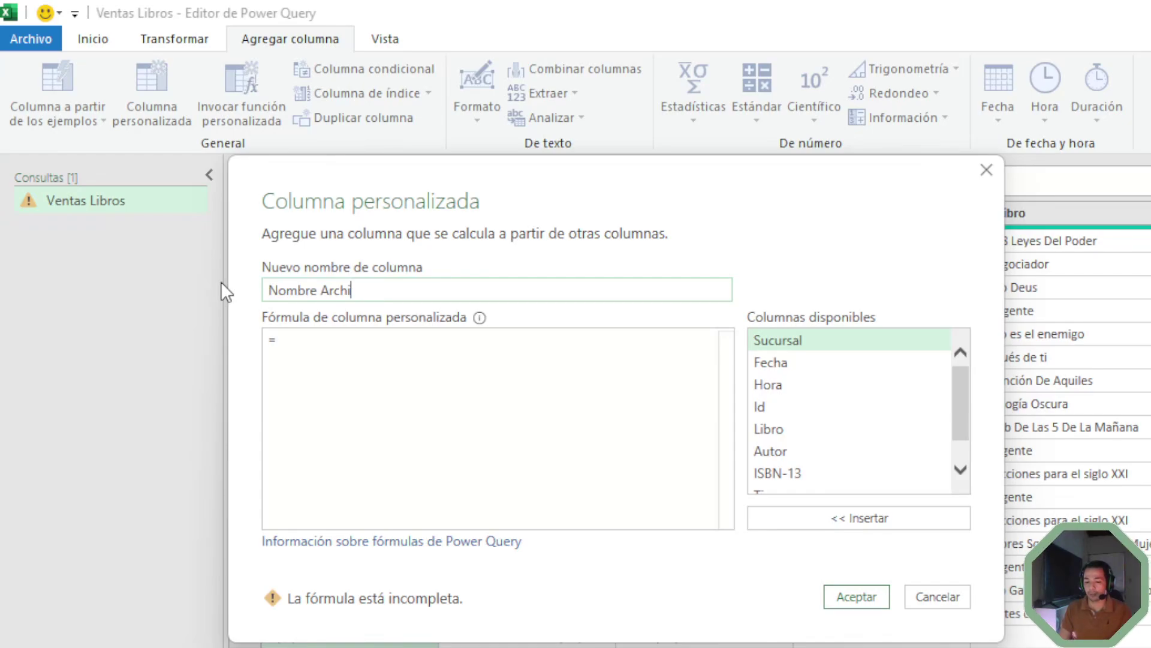
key("BackSpace")
key("BackSpace")
type("o")
Begin the custom column formula with a reference to the copied step name, #"Archivo Más Reciente".
left_click(327, 346)
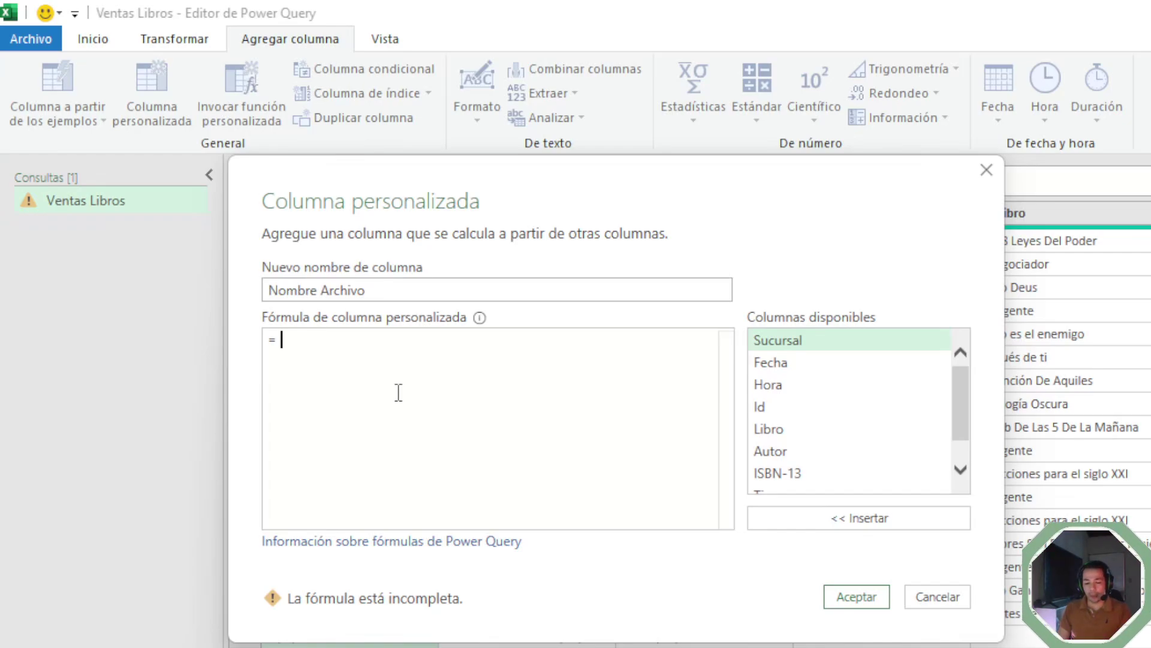
type("#")
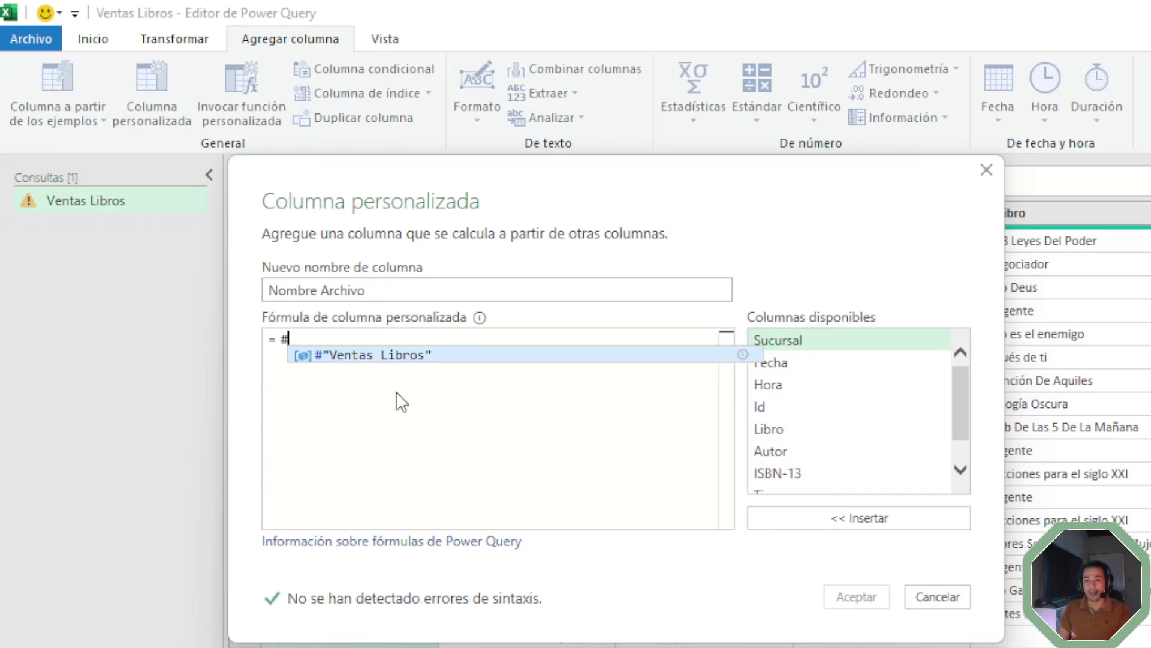
type("\"\"")
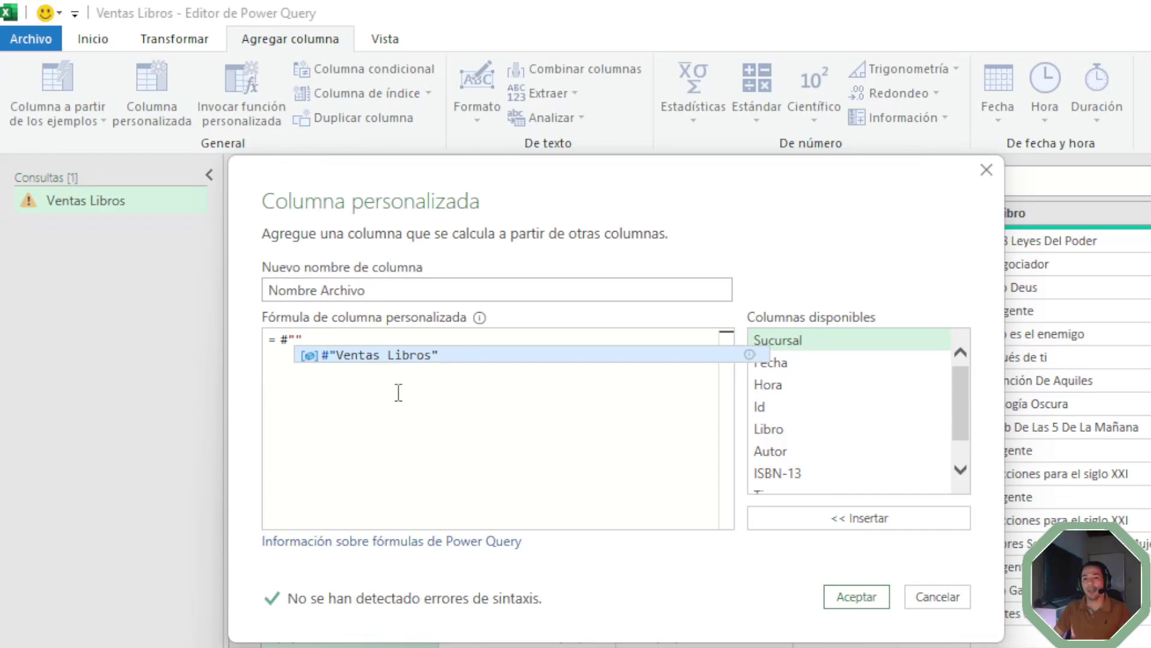
key("ctrl+v")
key("Left")
key("Left")
key("Left")
key("Left")
key("Left")
key("Left")
key("Left")
key("Left")
key("Left")
key("Left")
key("Left")
key("Left")
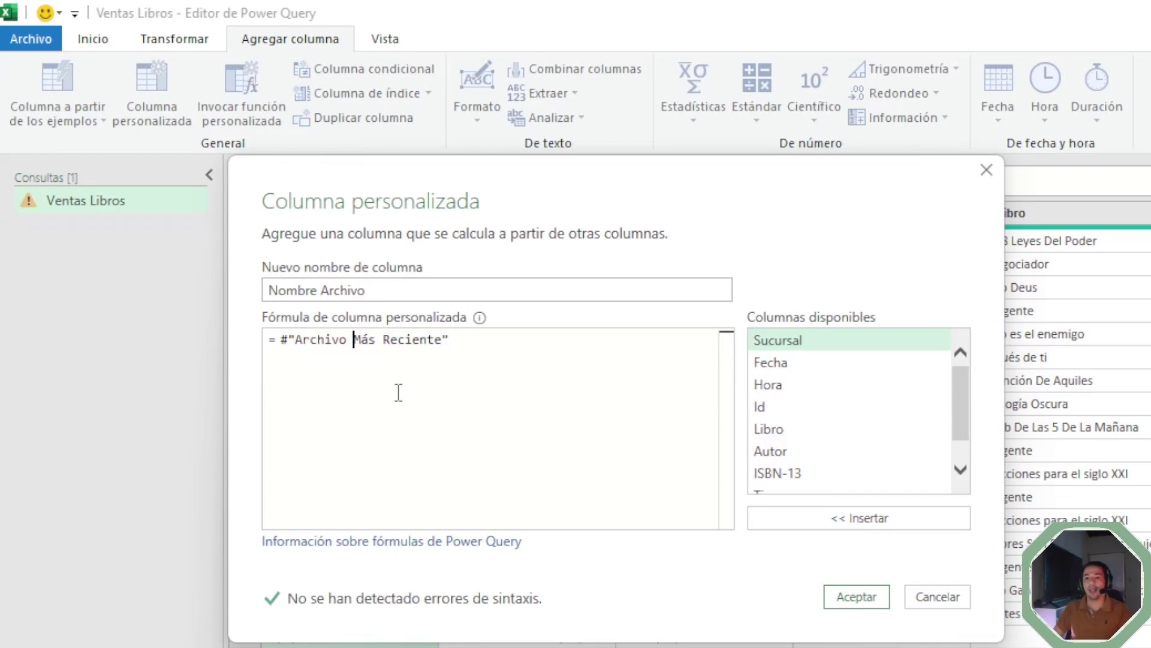
key("Right")
key("Right")
key("Right")
key("Right")
key("Right")
key("Right")
key("Right")
key("Right")
key("Right")
key("Right")
key("Right")
key("Right")
key("Right")
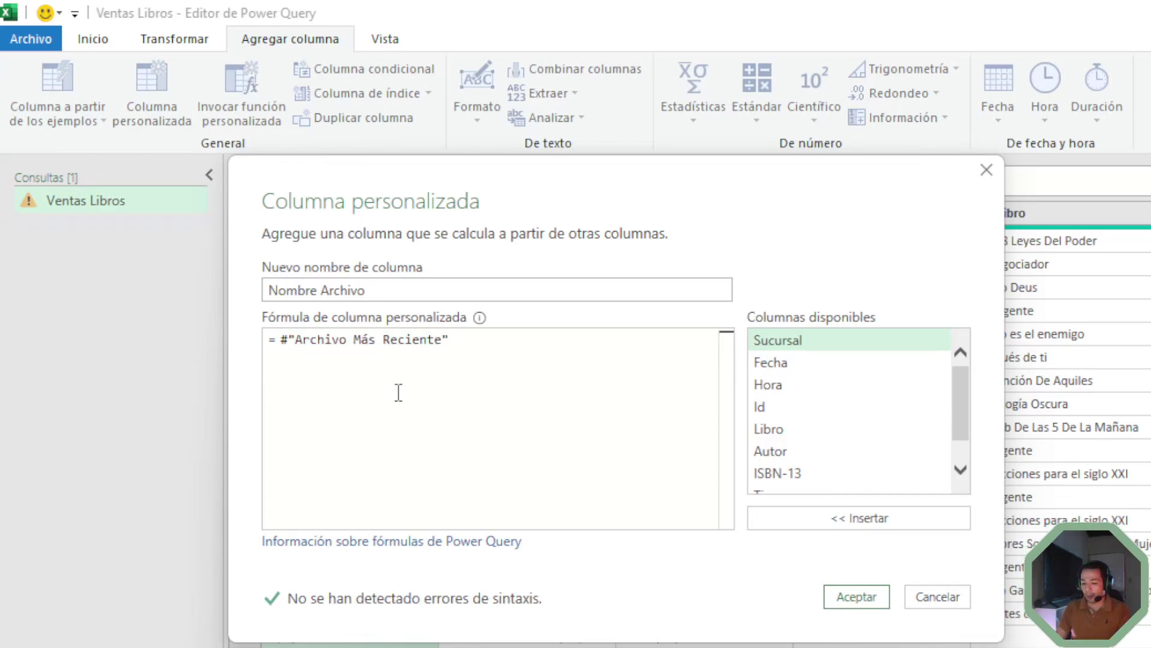
Complete the formula with the [Name] field, add the column, and check the distinct values of Nombre Archivo.
type("[")
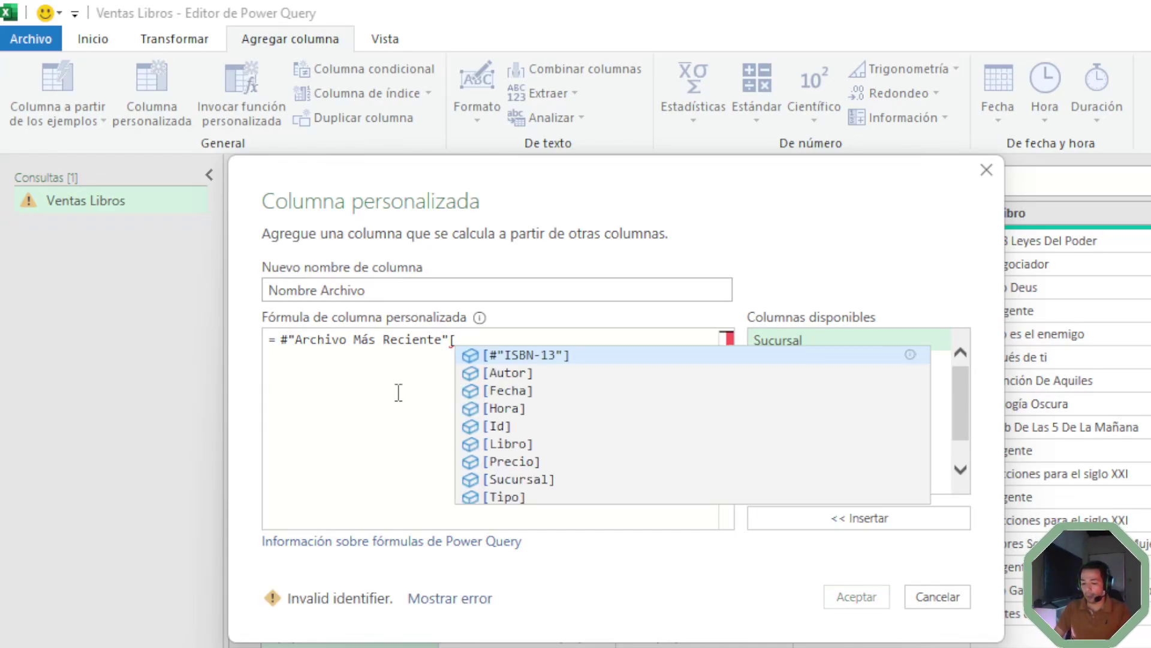
key("BackSpace")
type("[")
key("BackSpace")
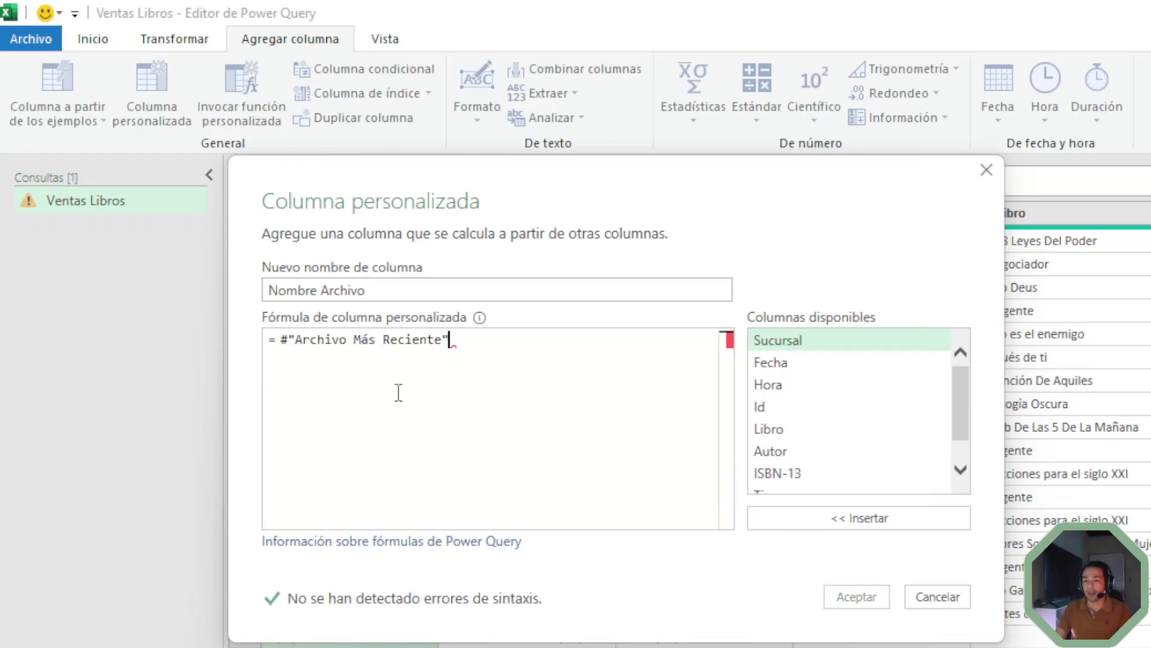
type("{")
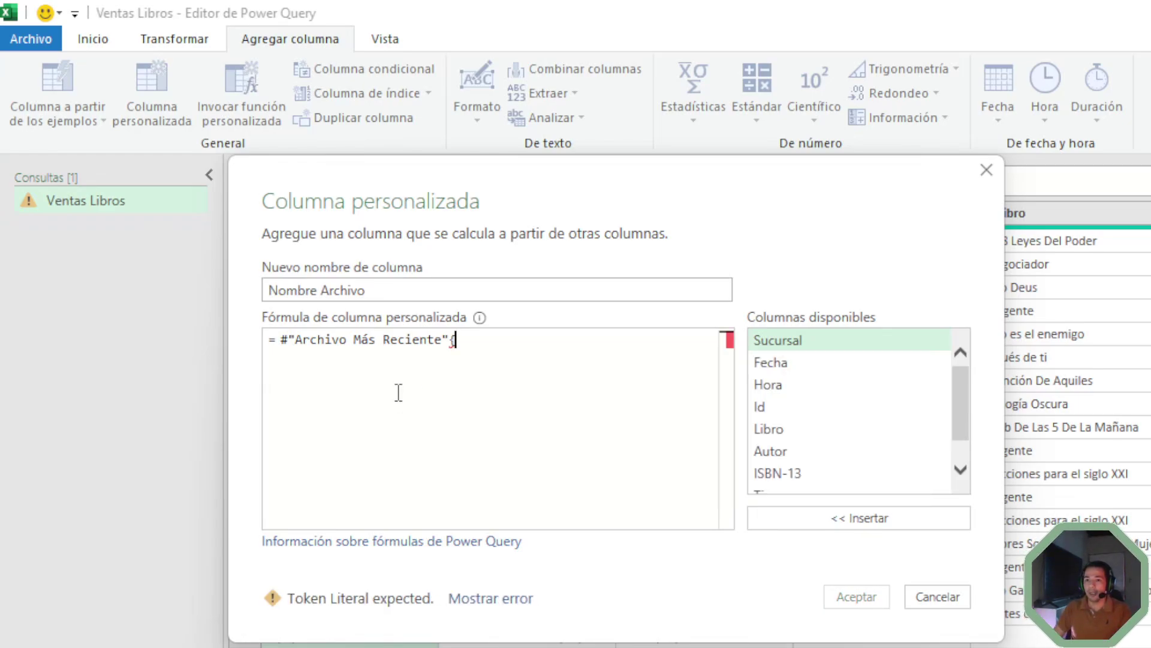
key("BackSpace")
type("[")
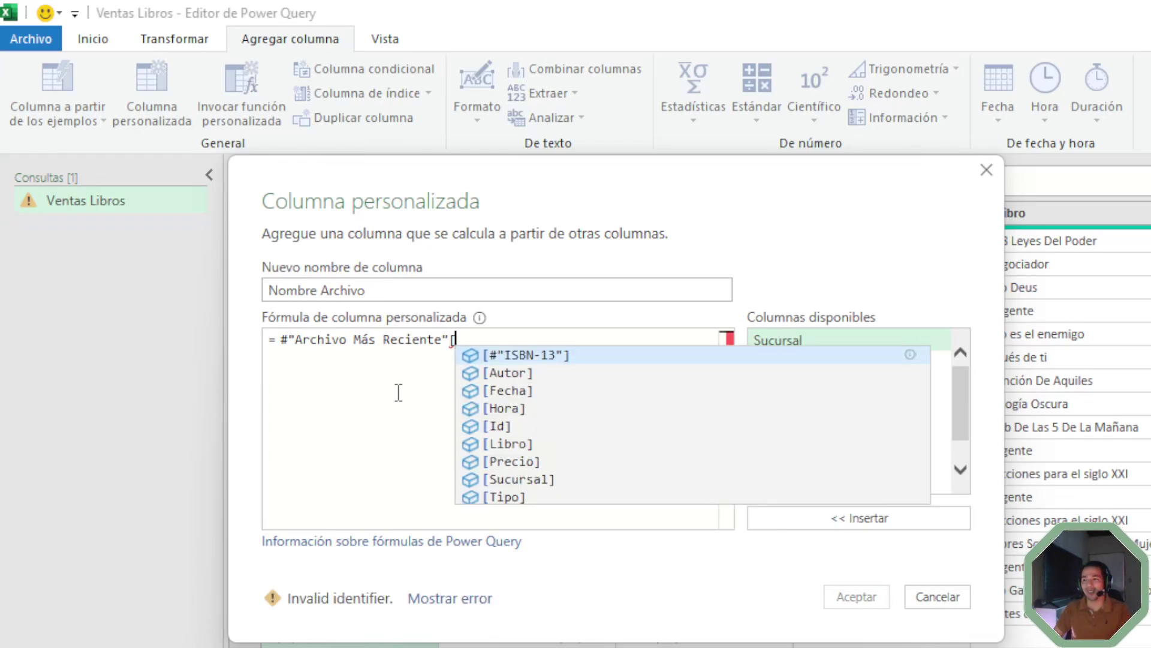
type("N")
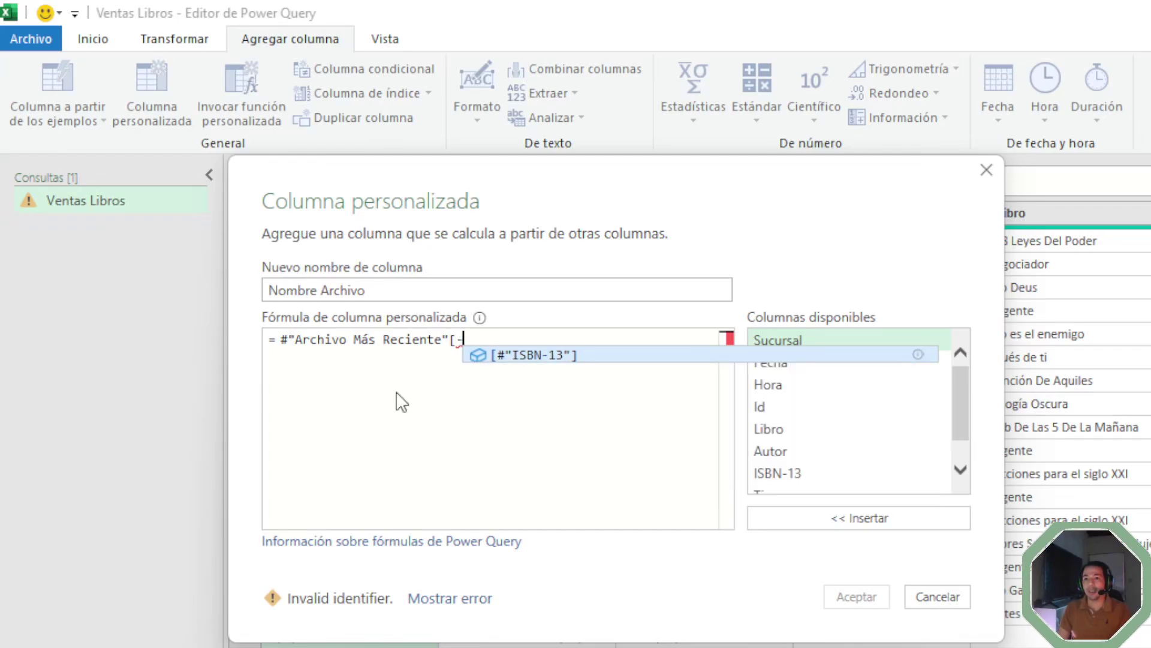
type("ame")
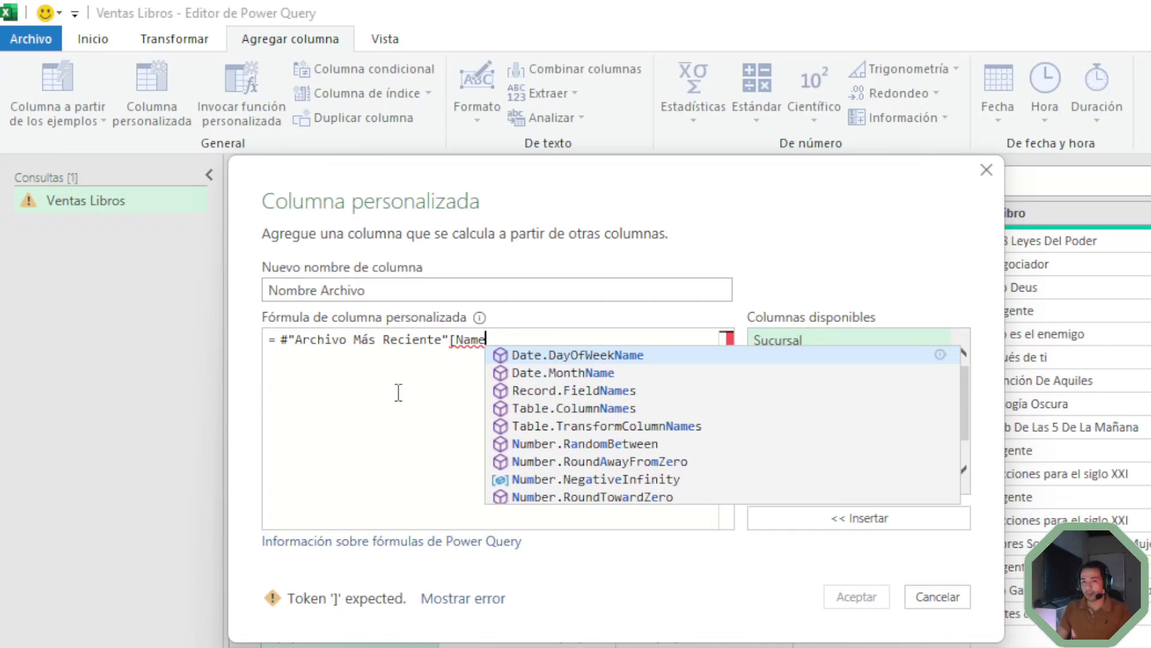
type("]")
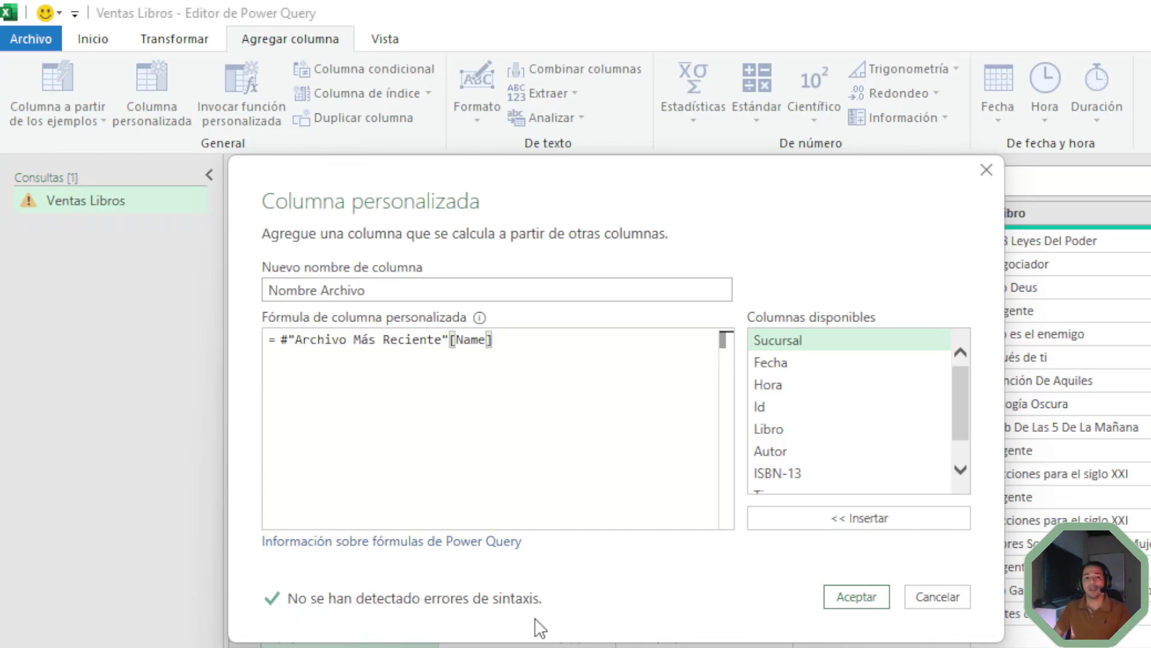
left_click_drag(689, 185, 619, 140)
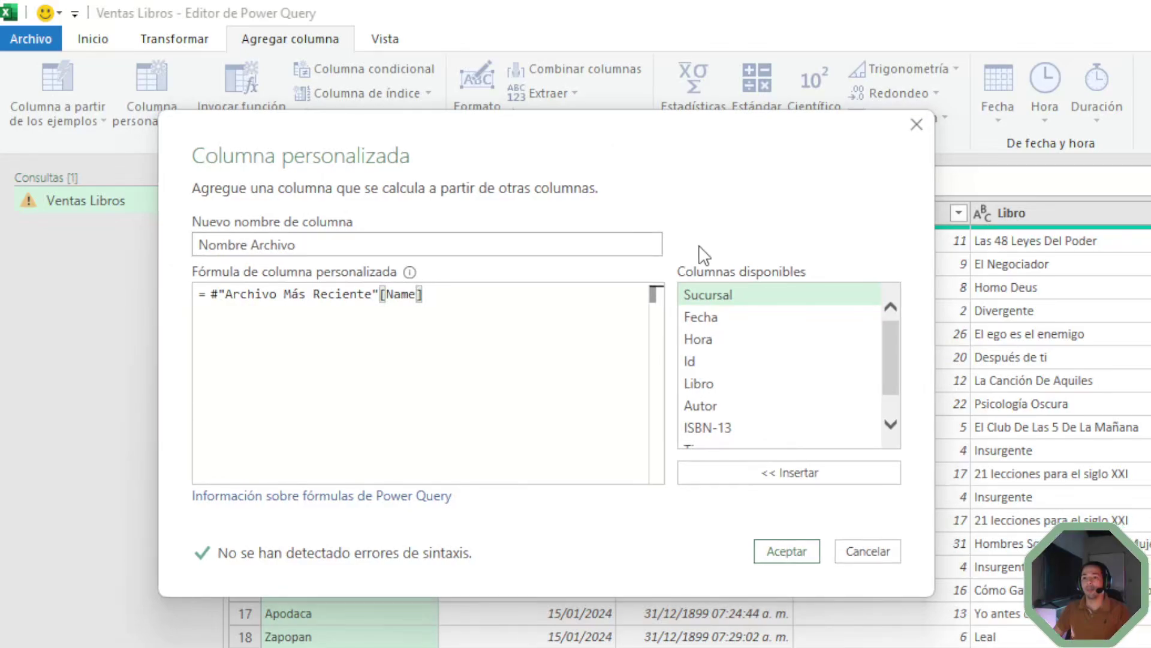
left_click(775, 550)
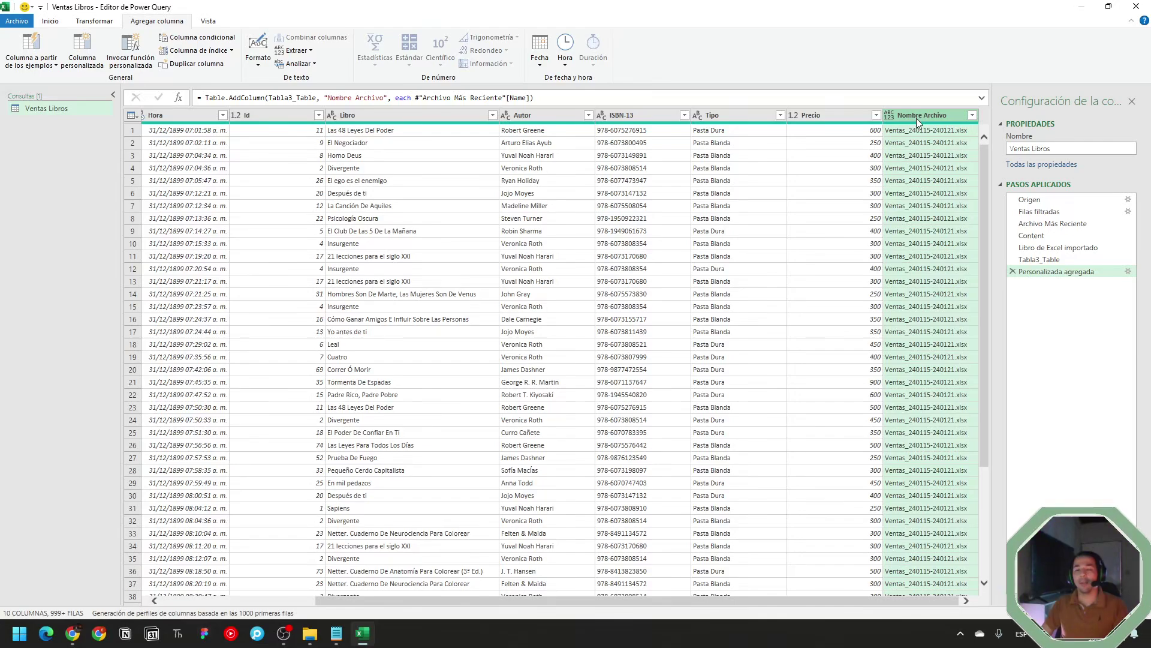
left_click(973, 115)
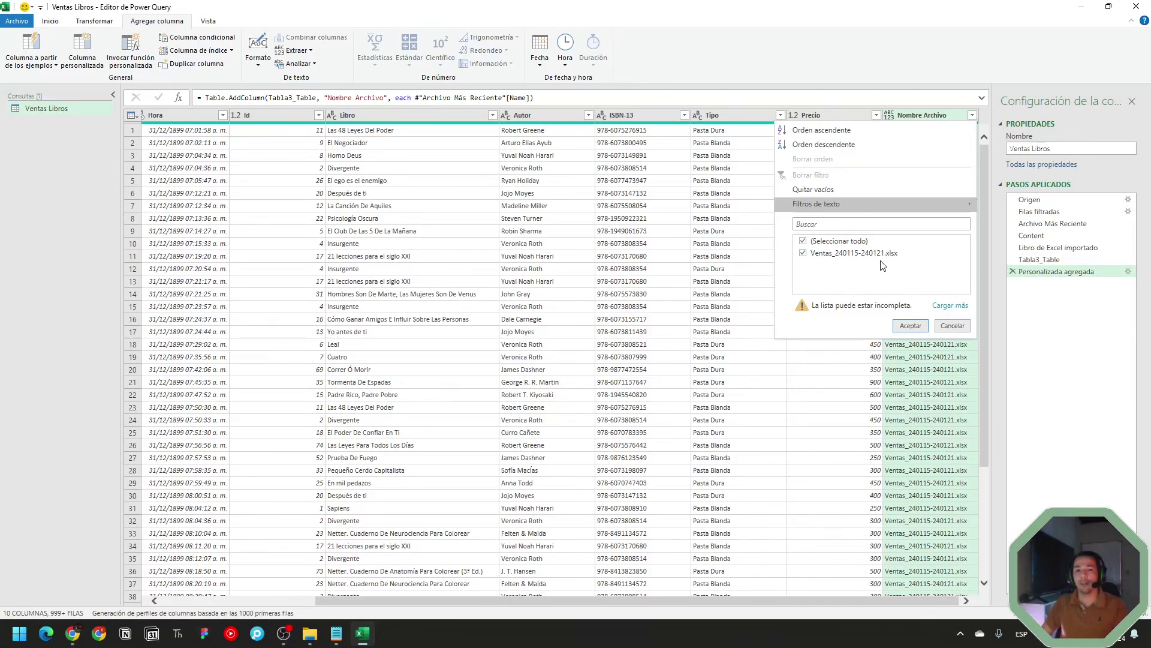
key("Escape")
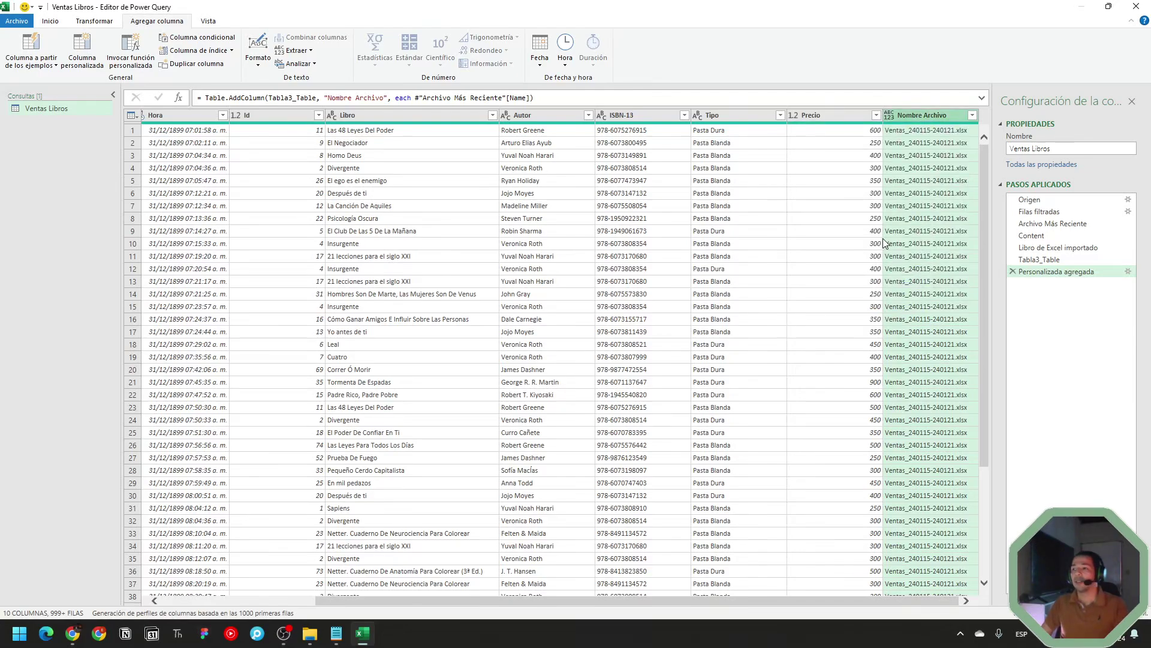
Copy the Date modified field name from the Table.Max formula of the Archivo Más Reciente step.
left_click(1071, 221)
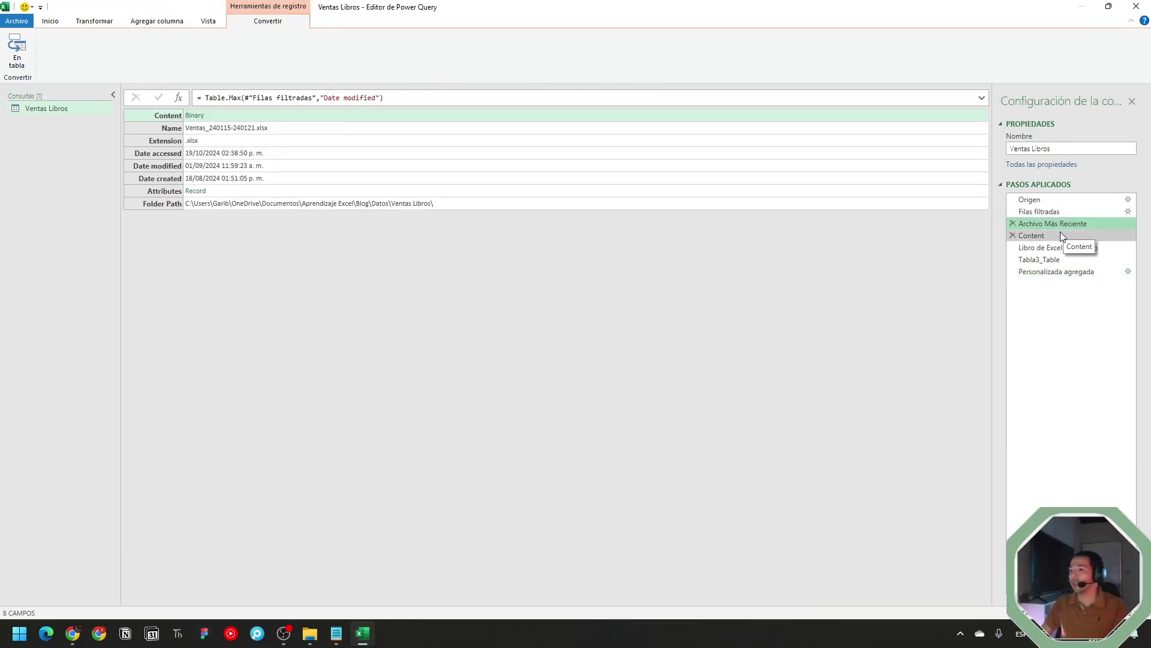
left_click(1062, 233)
left_click(1056, 224)
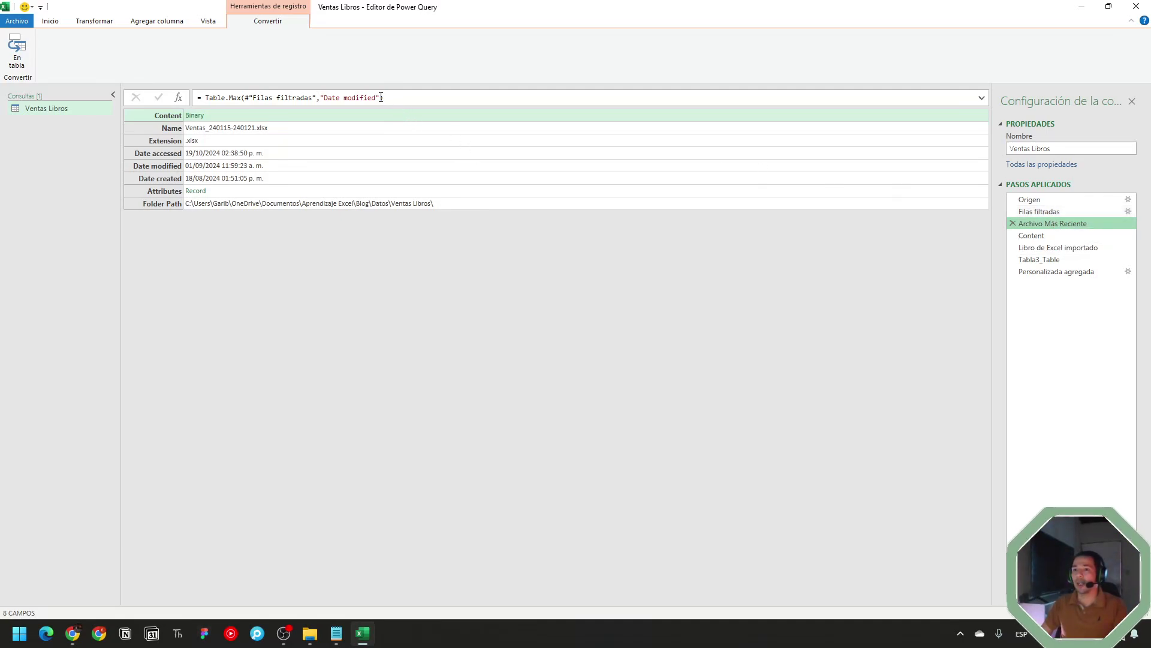
left_click(379, 97)
left_click_drag(379, 97, 326, 102)
key("ctrl+c")
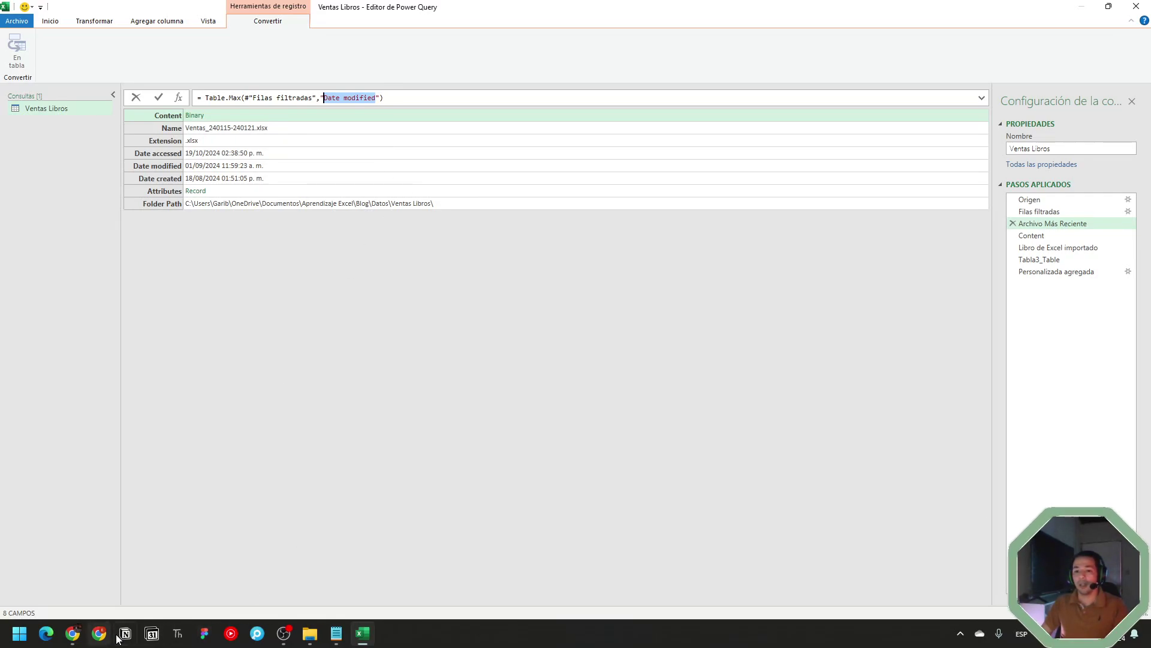
Switch to Notepad, paste Date modified a few lines below Archivo Más Reciente, select that text, and minimize the note.
left_click(335, 634)
left_click(475, 281)
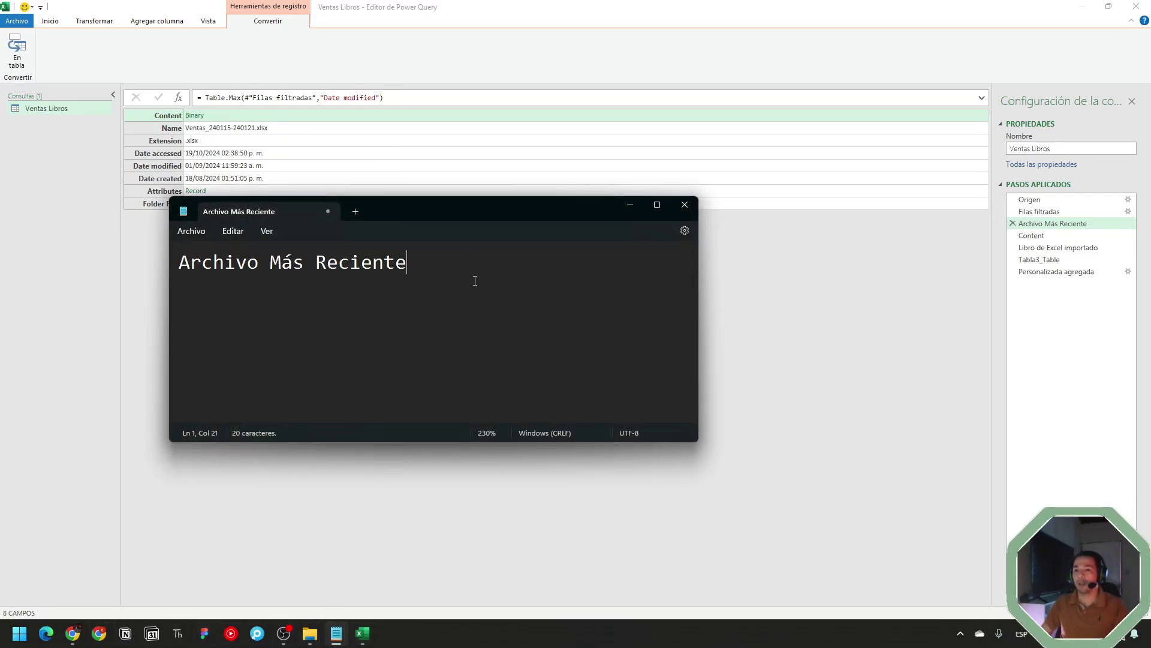
key("Return")
key("Return")
key("Return")
key("ctrl+v")
key("shift+Up")
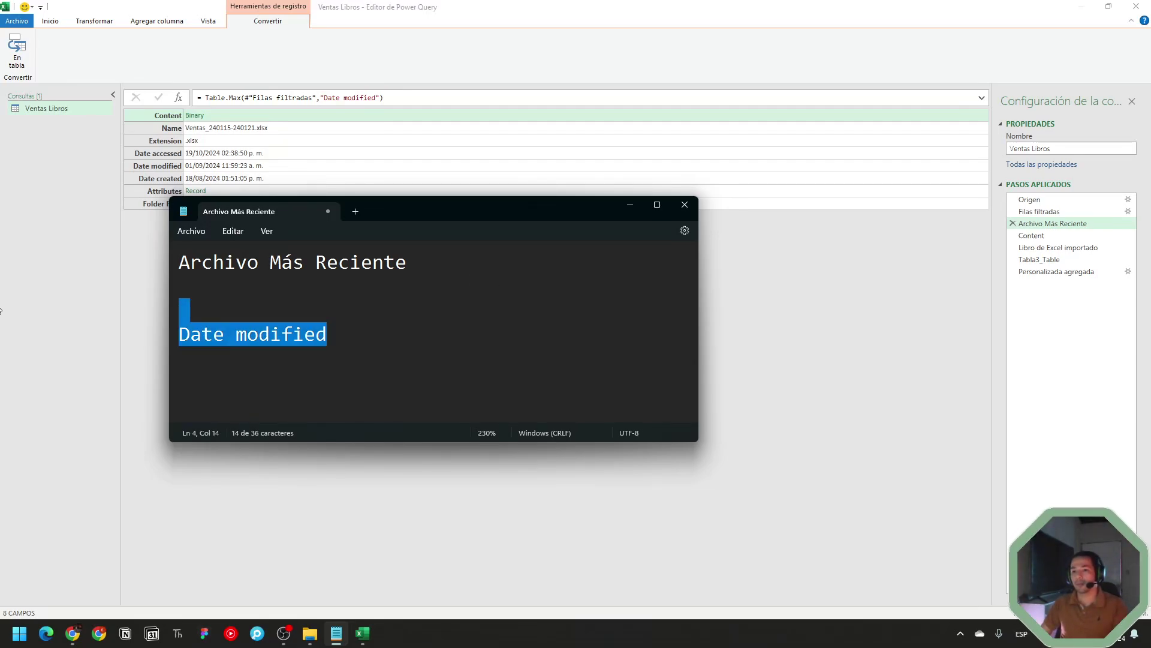
left_click_drag(399, 324, 183, 334)
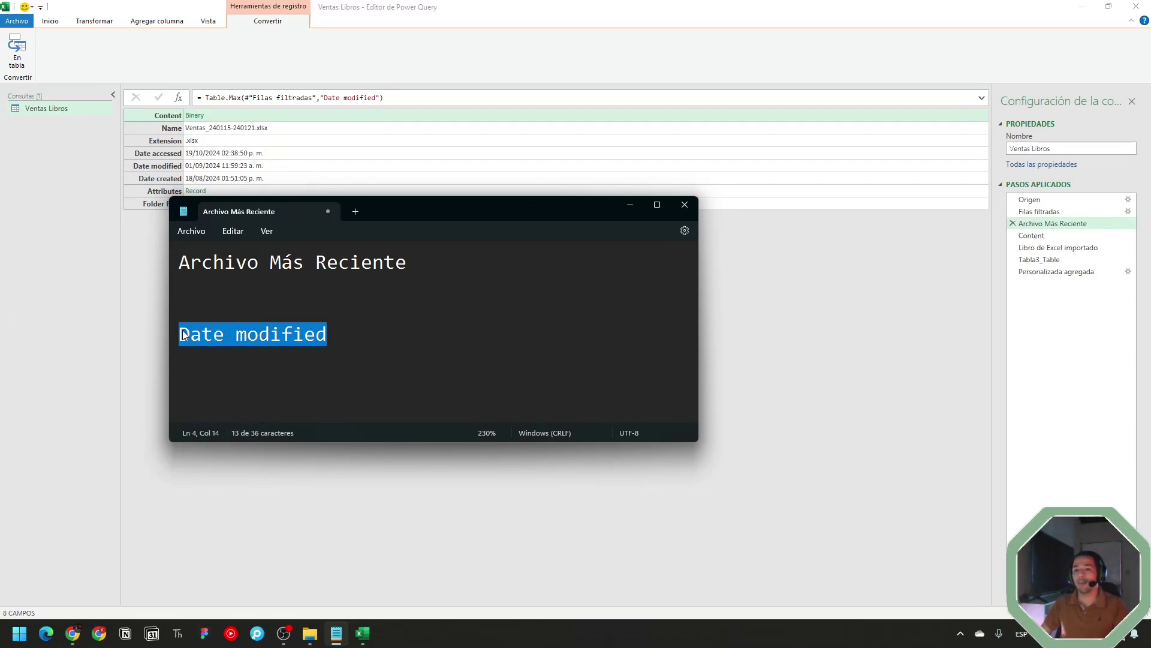
left_click(633, 207)
Return to the Personalizada agregada step, the last one of the query, and start another custom column.
left_click(1083, 275)
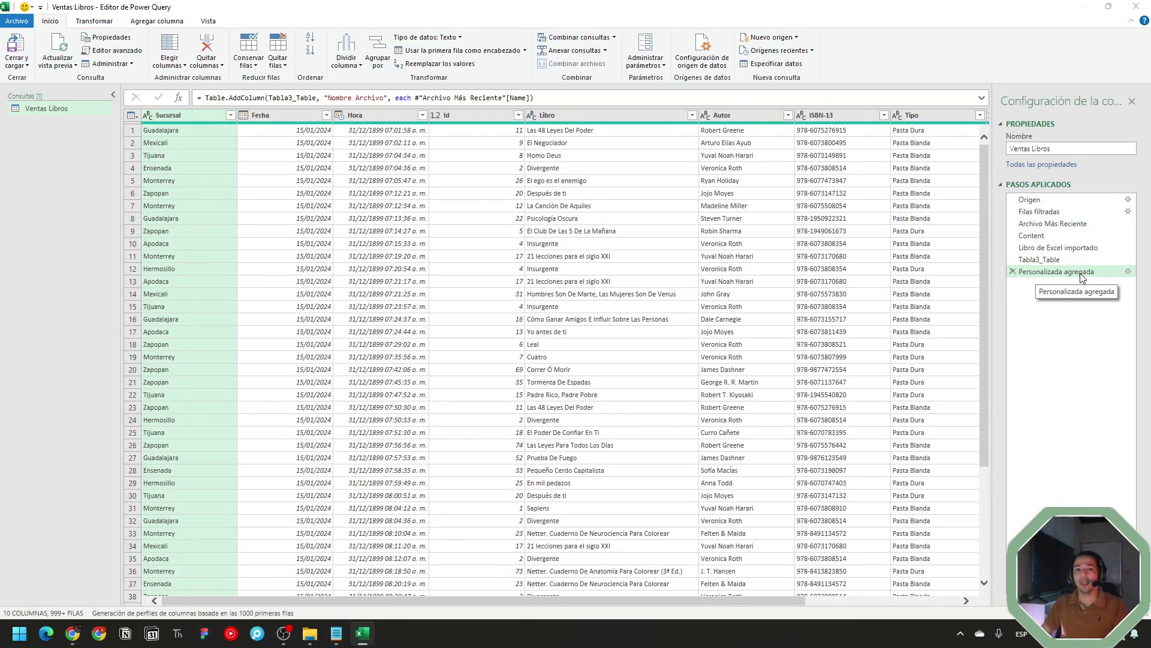
double_click(1083, 275)
left_click(773, 189)
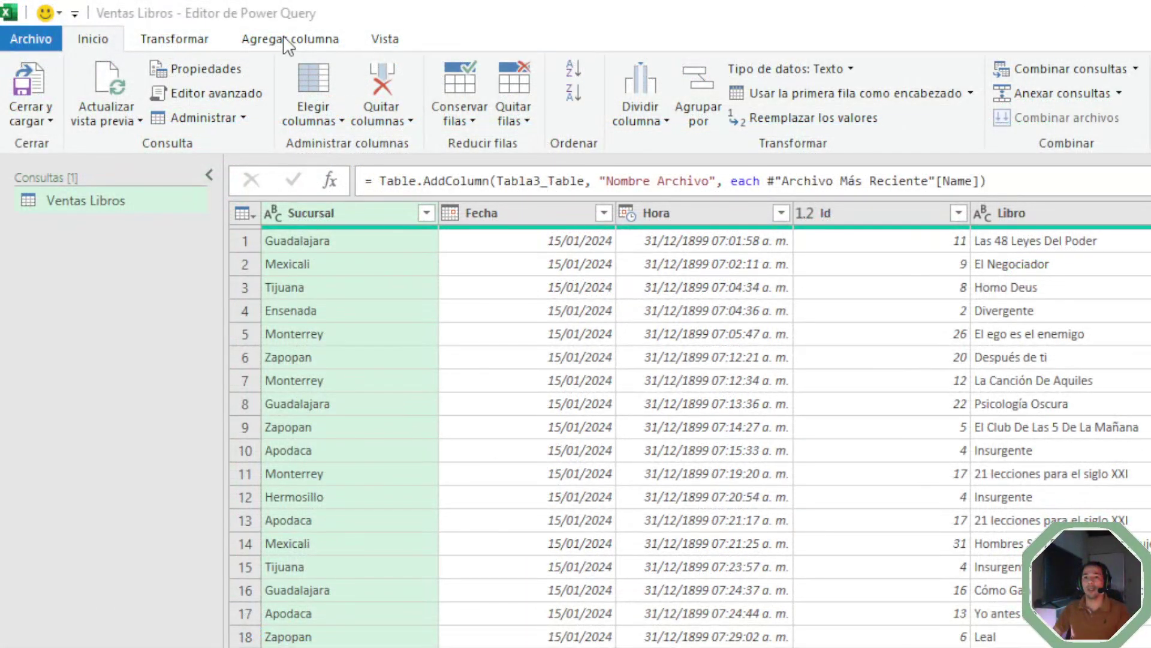
left_click(158, 21)
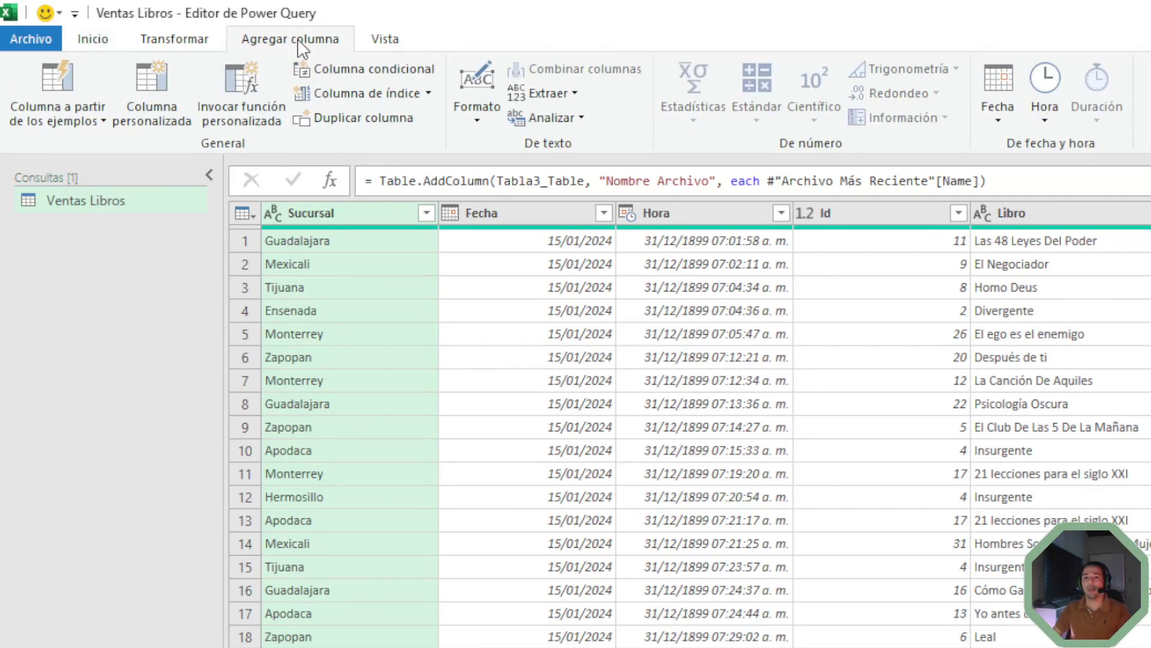
left_click(157, 100)
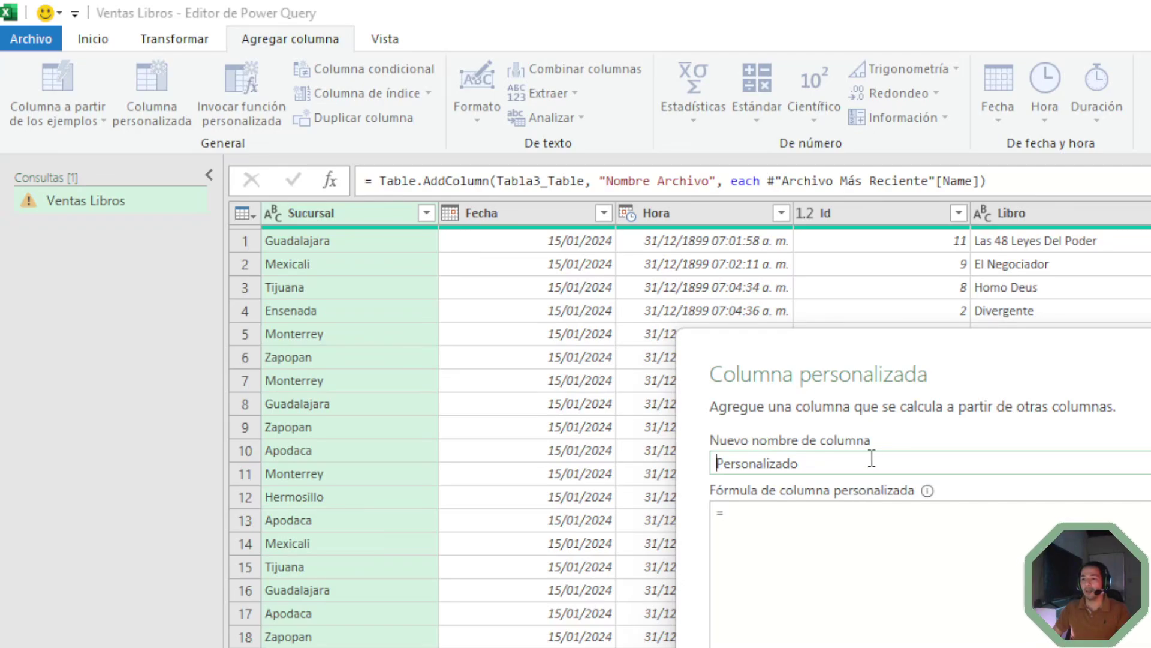
Name the new custom column Fecha Modificación.
left_click_drag(871, 460, 686, 459)
left_click_drag(1073, 340, 608, 165)
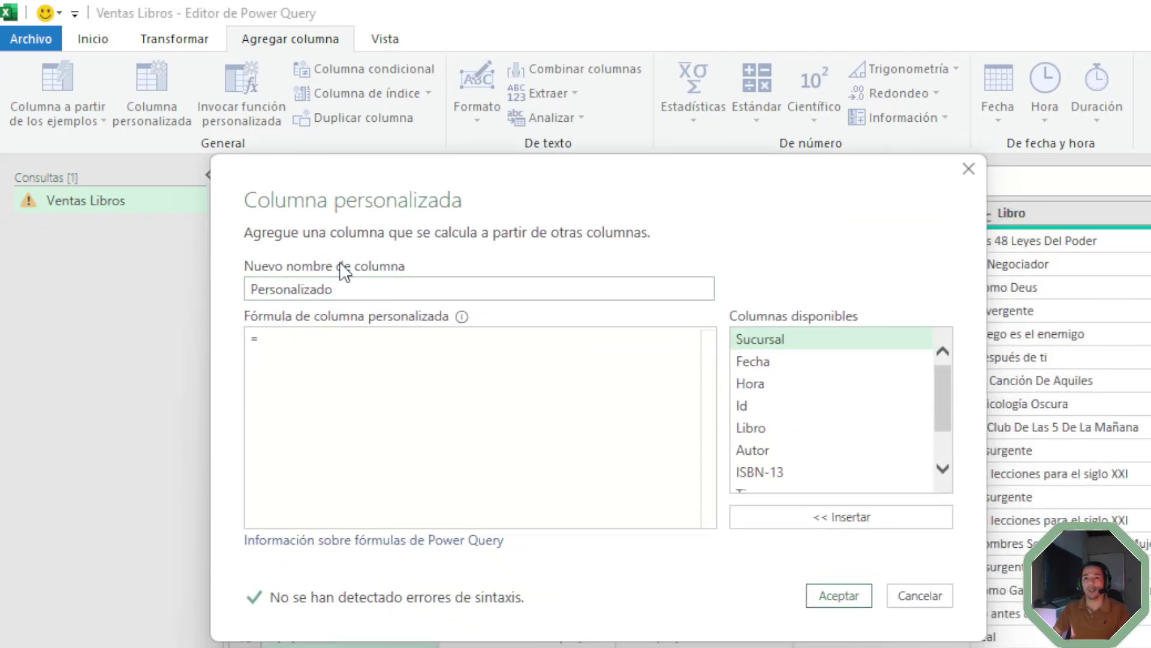
left_click_drag(348, 291, 88, 271)
type("Fecha")
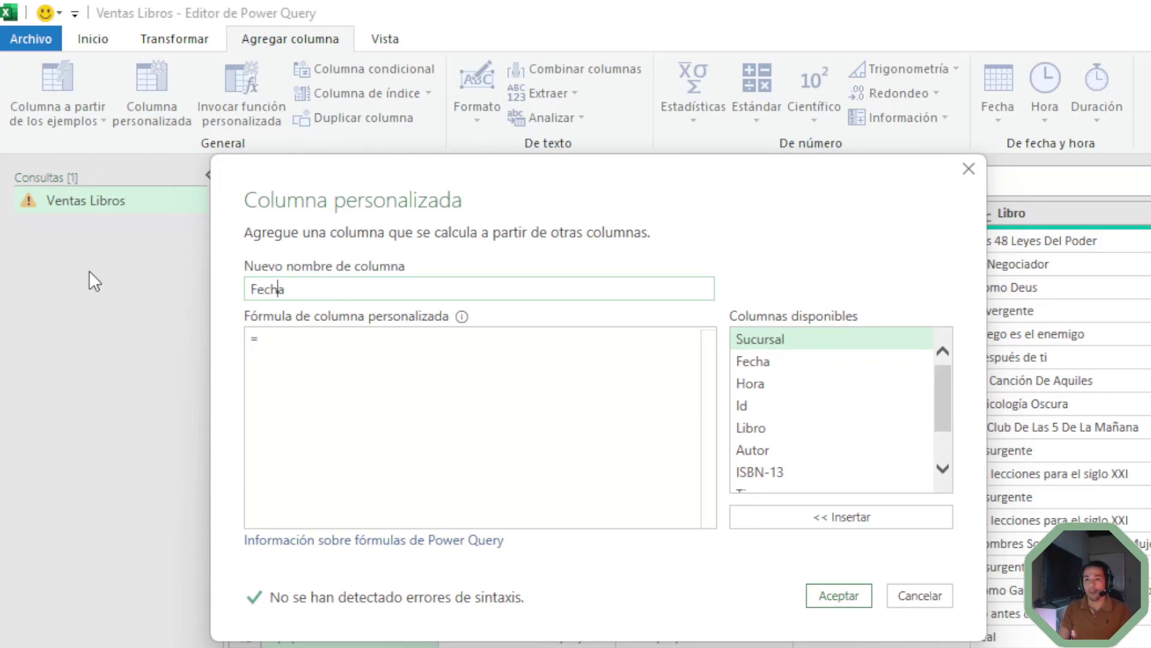
type(" Modificaci´+pon")
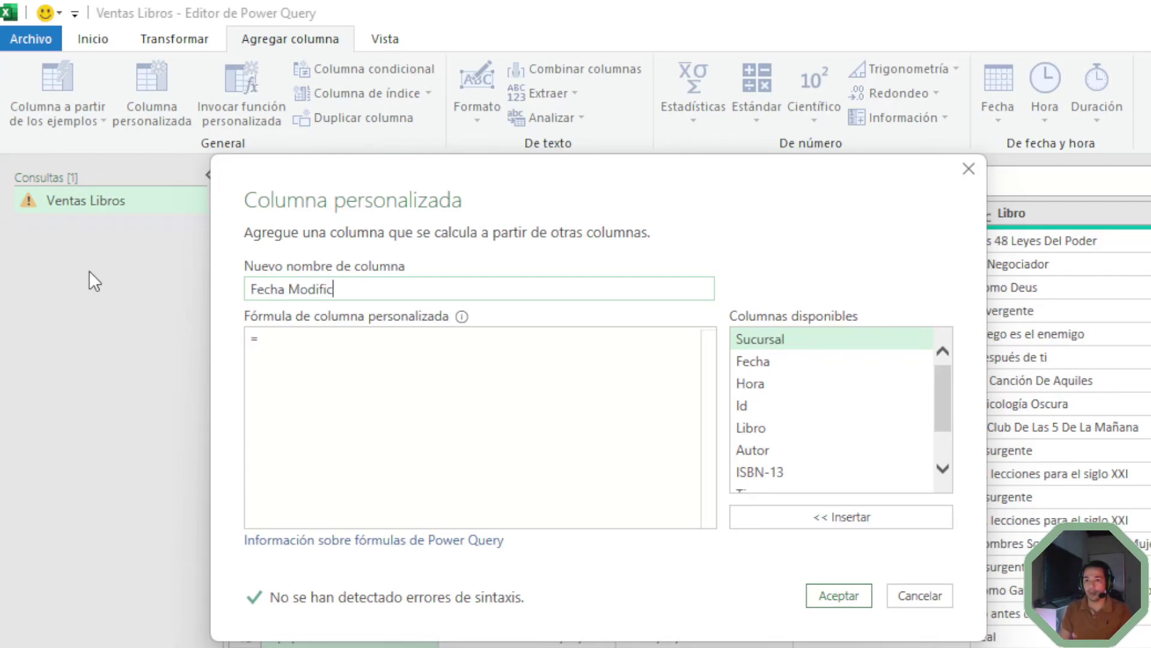
key("BackSpace")
key("BackSpace")
key("BackSpace")
key("BackSpace")
key("BackSpace")
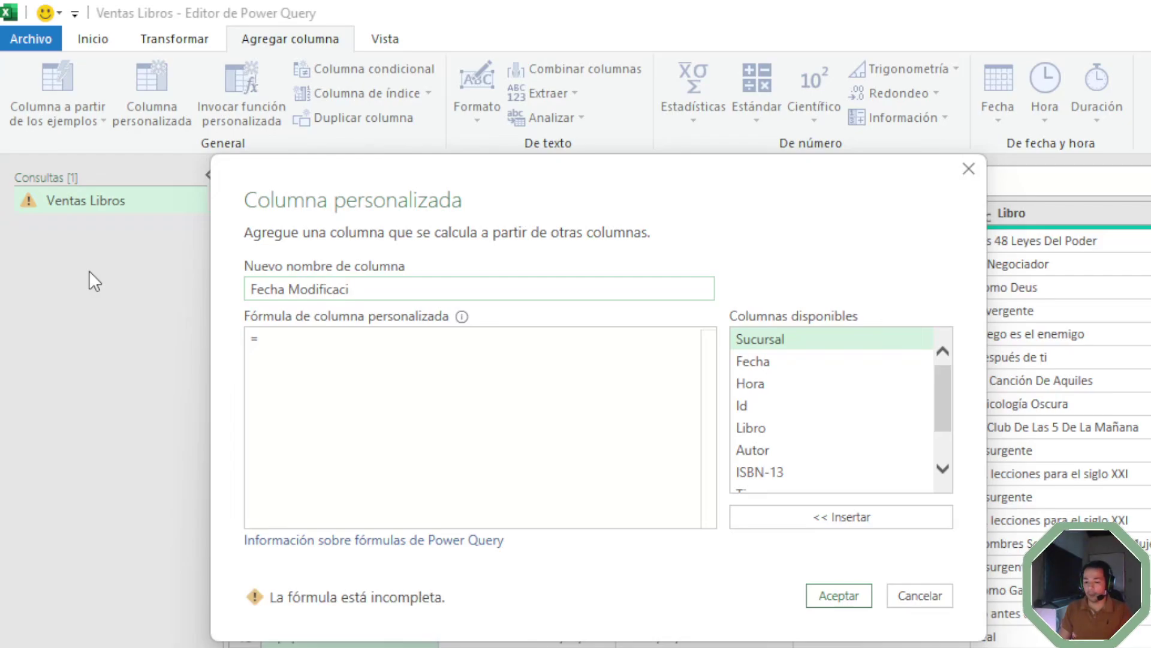
type("ón")
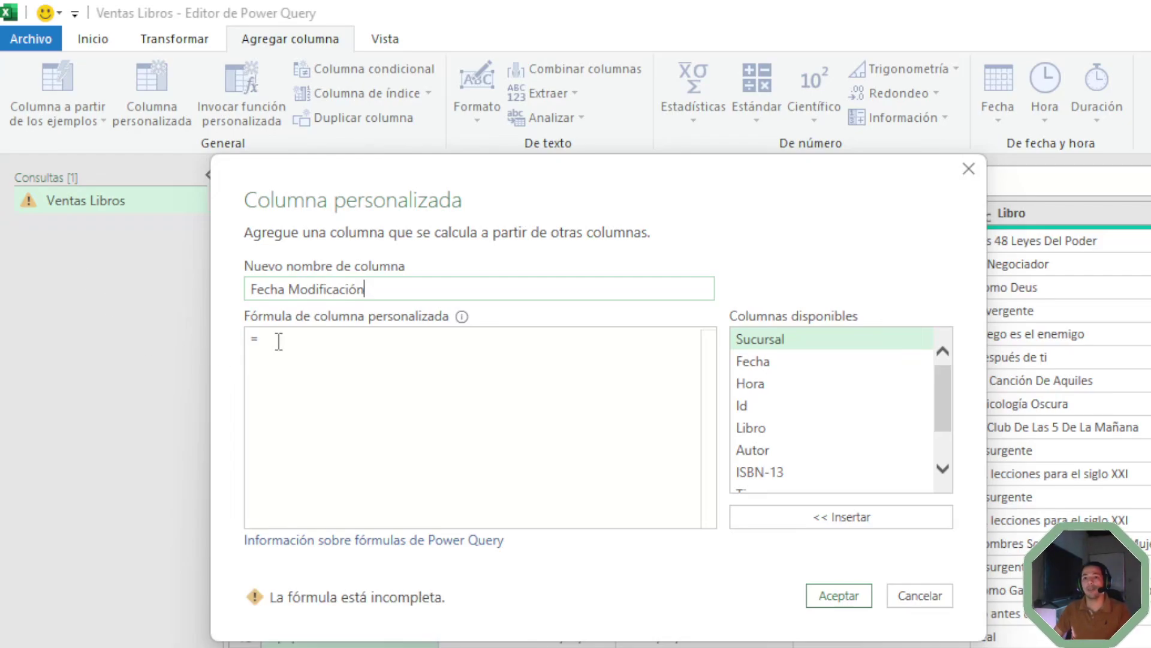
Begin the Fecha Modificación formula with a reference to the step #"Archivo Más Reciente".
left_click(377, 404)
left_click(369, 380)
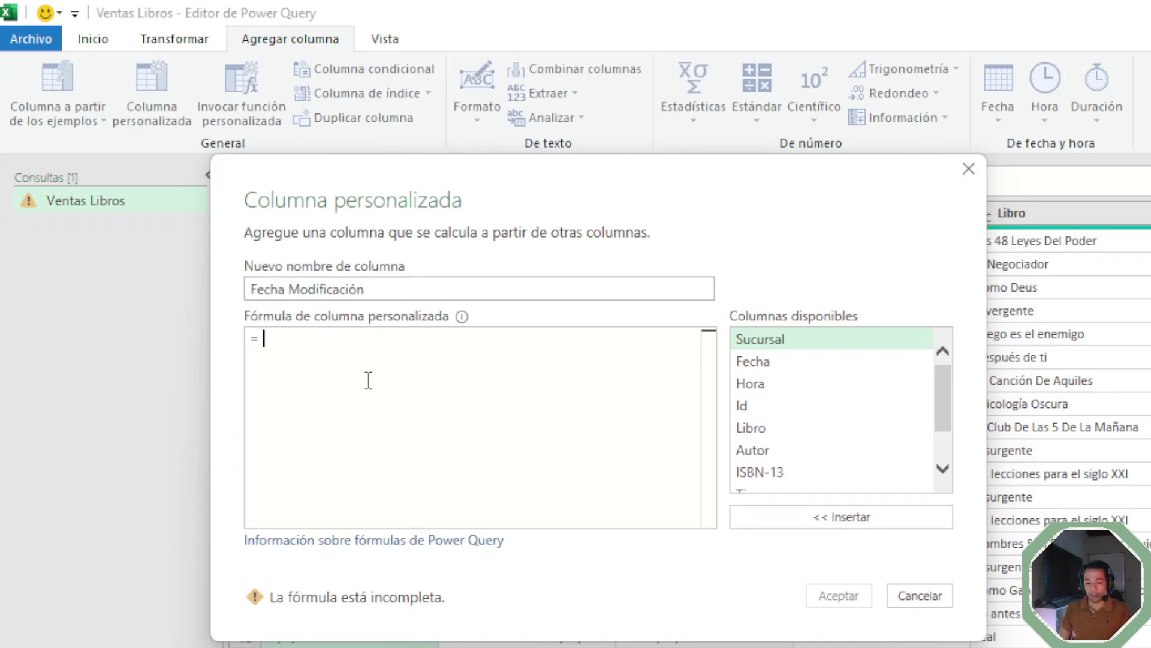
type("#\"")
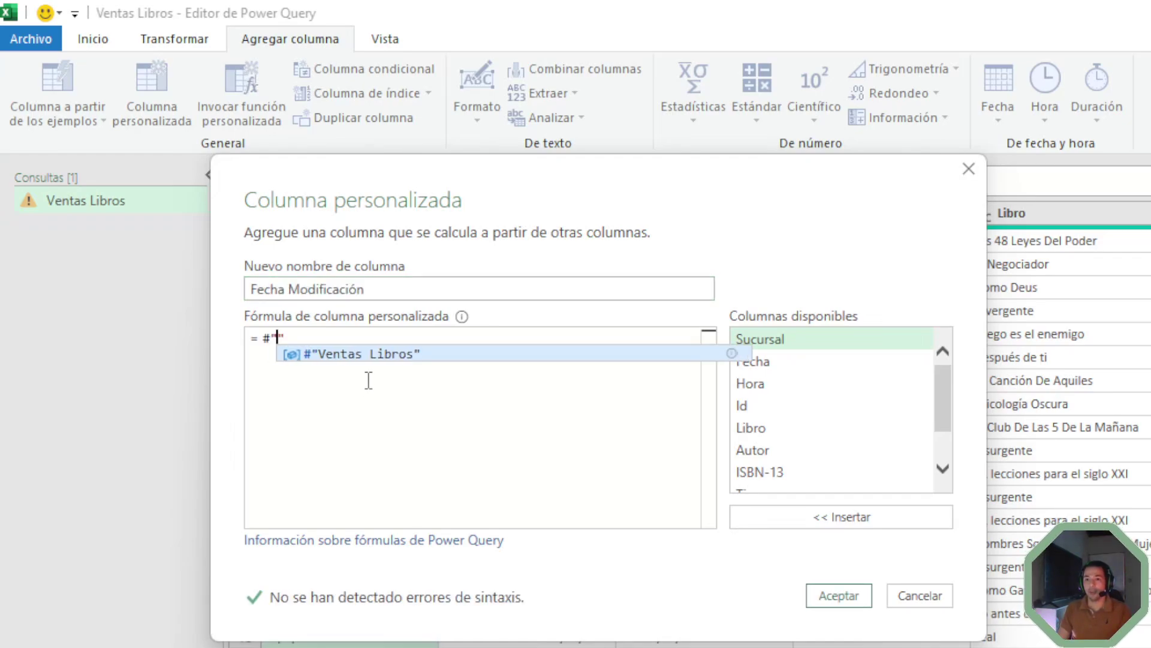
type("Archivo ")
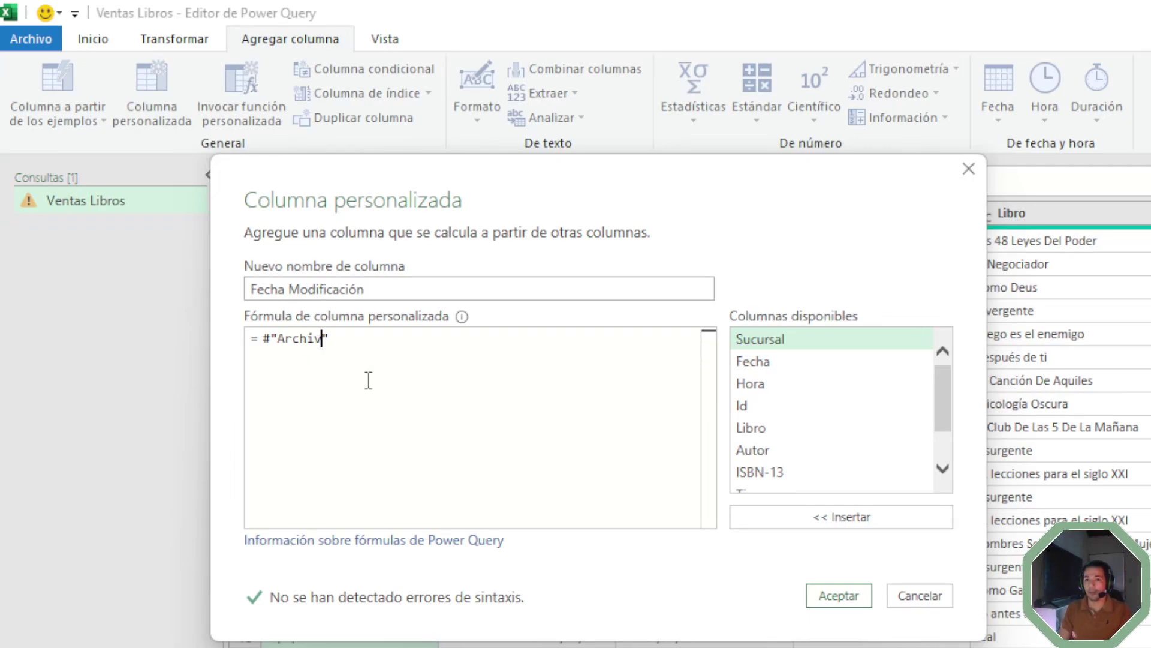
type("-m")
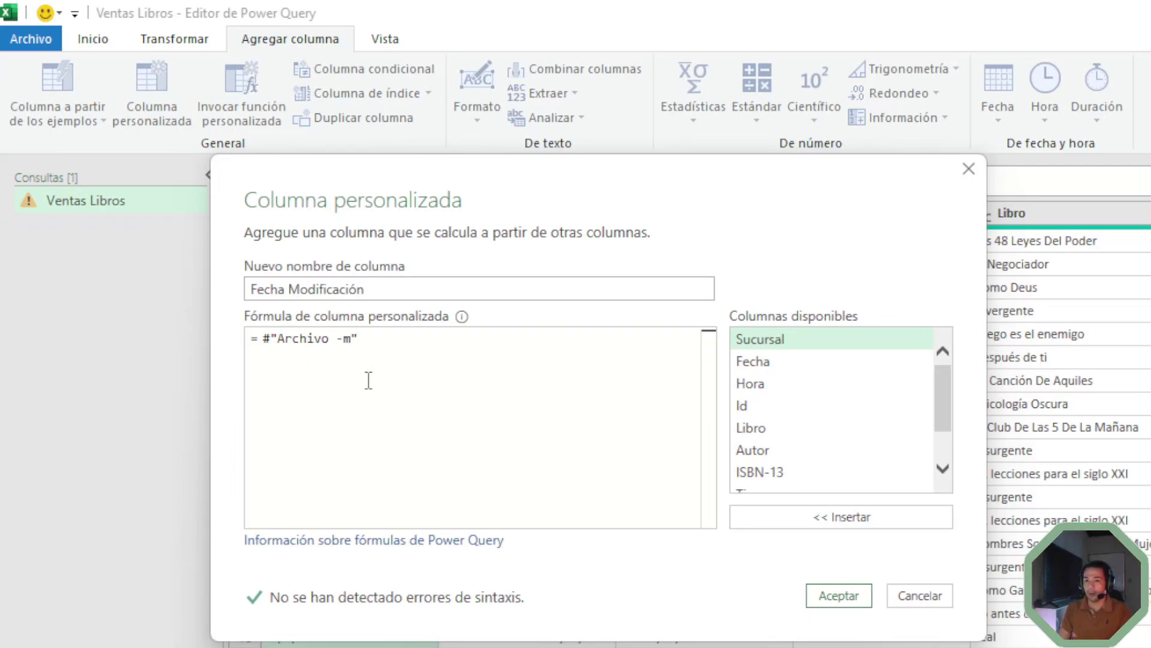
key("BackSpace")
key("BackSpace")
type("Más Ri")
key("BackSpace")
type("eciente\"")
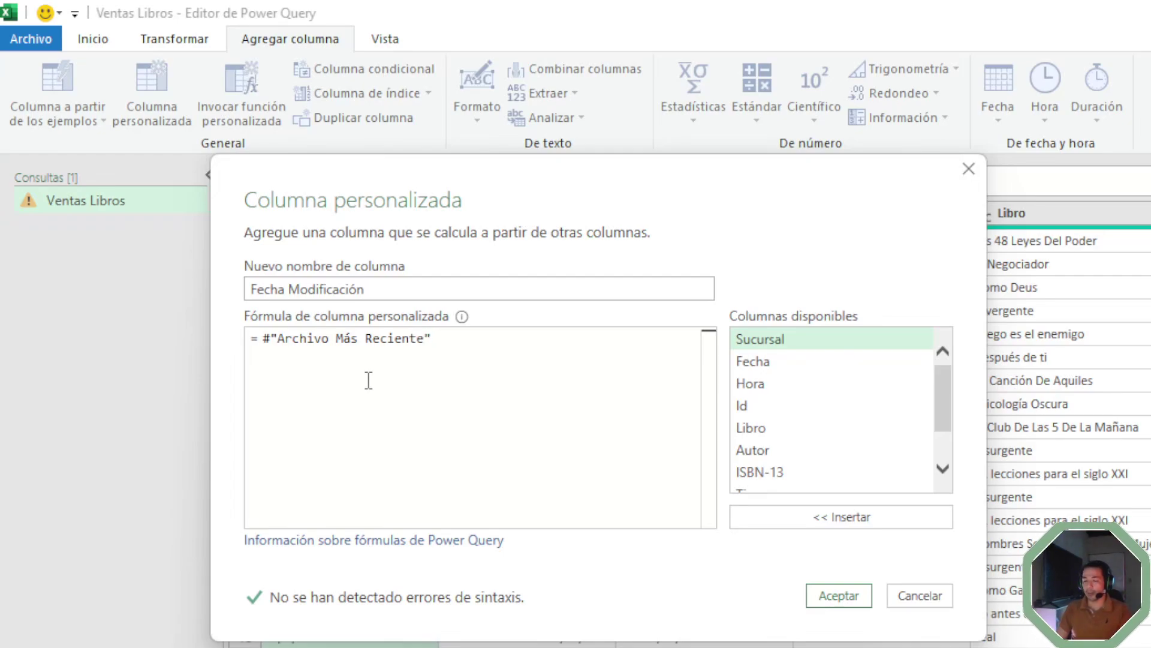
Complete the formula with the [Date modified] field and add the column to the query.
type("[")
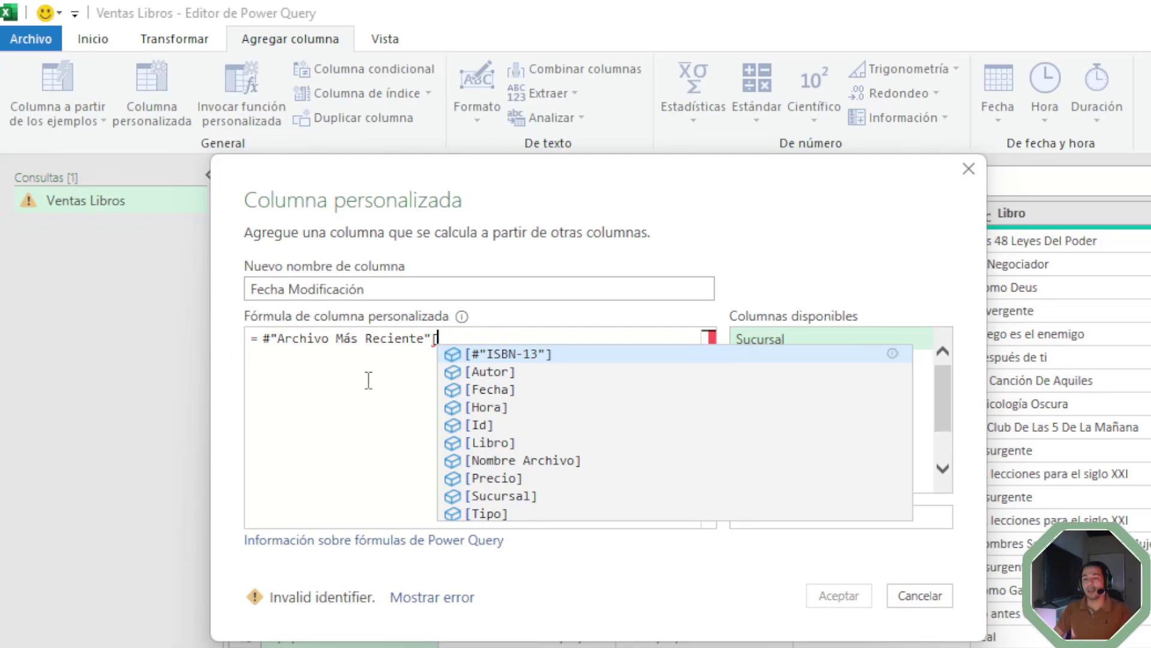
type("Date modified")
key("Left")
key("Left")
key("Left")
key("Left")
key("Left")
key("Left")
key("Left")
key("Left")
key("Left")
key("Left")
key("Left")
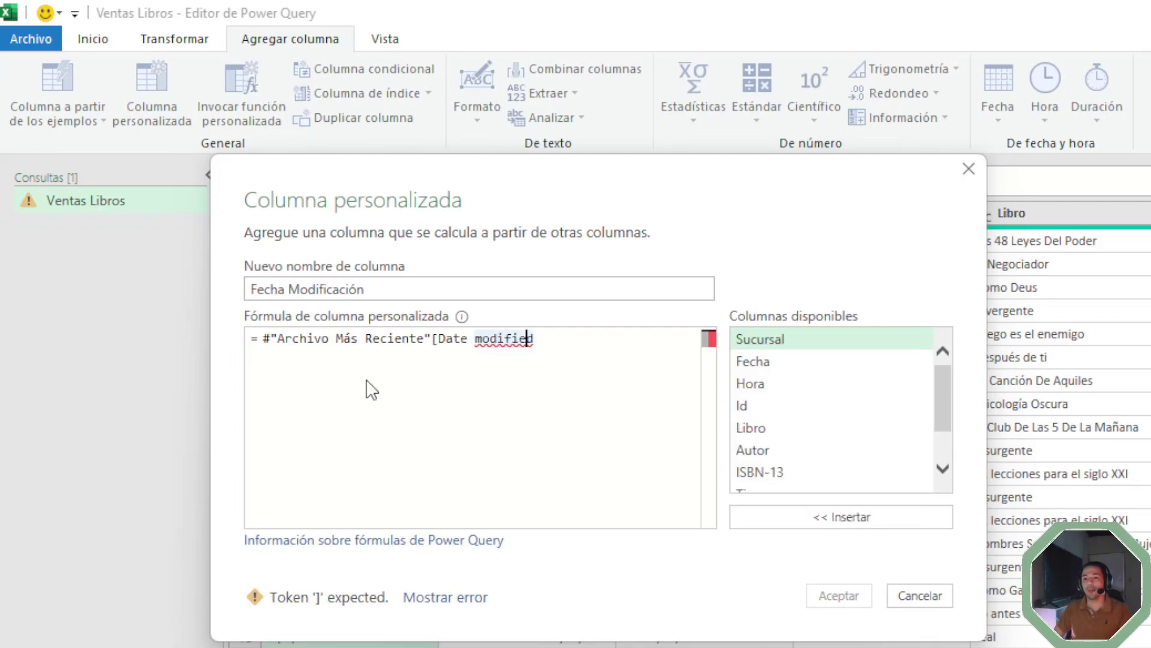
key("Right")
key("Right")
key("Right")
key("Right")
key("Right")
key("Right")
key("Right")
key("Right")
key("Right")
key("Right")
key("Right")
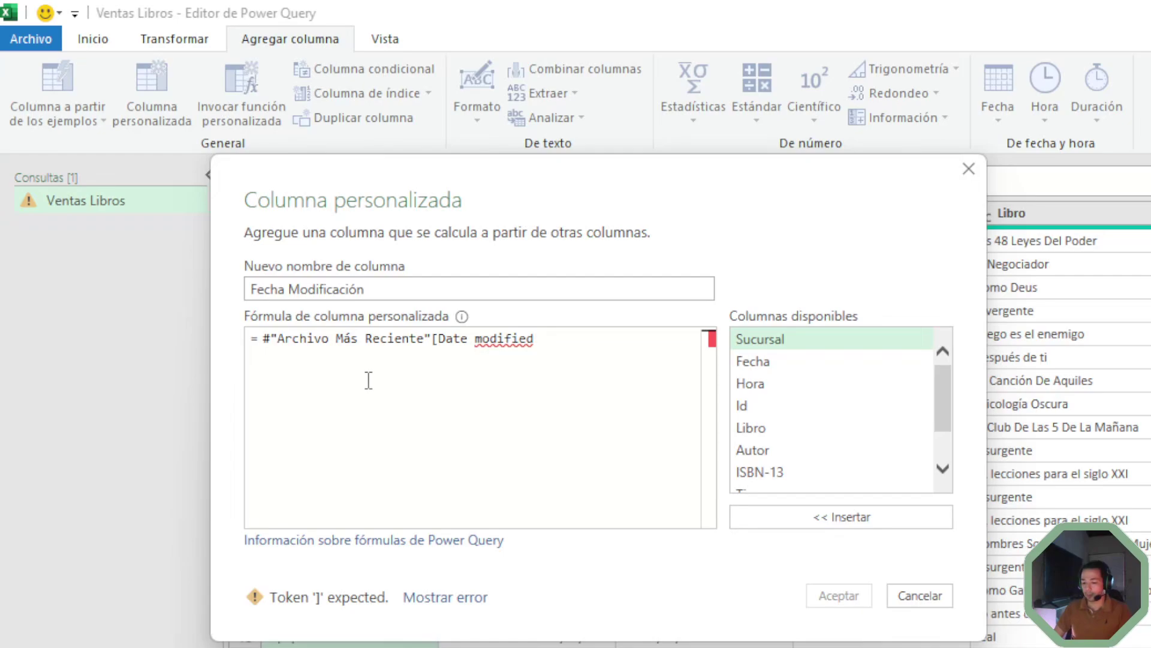
type("[")
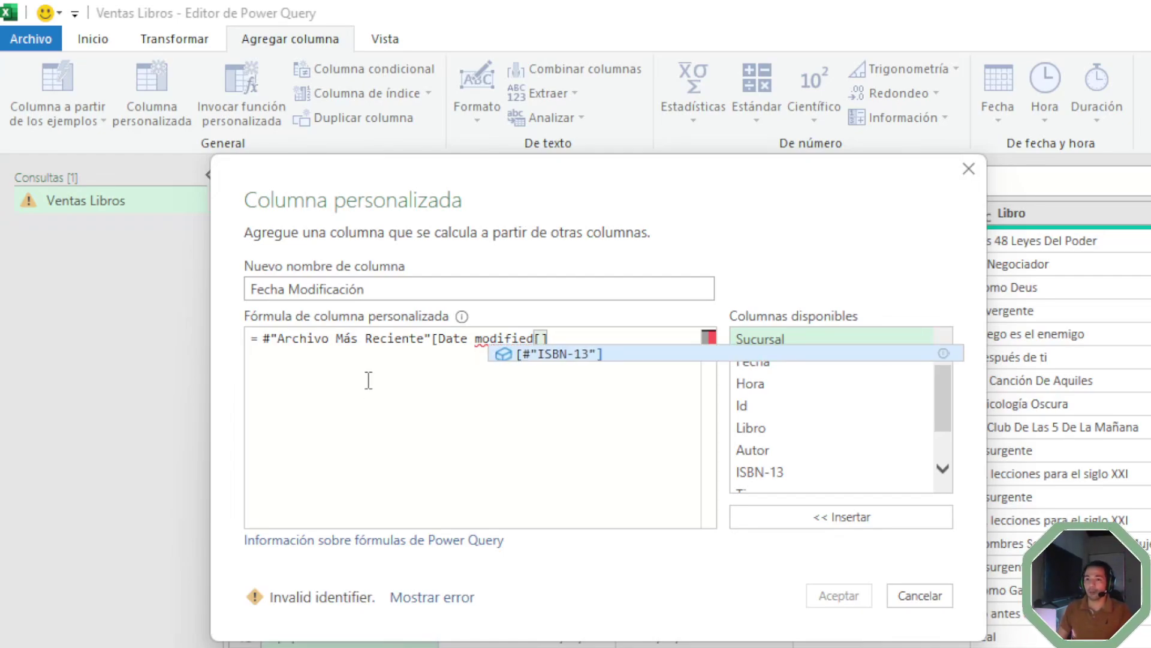
key("BackSpace")
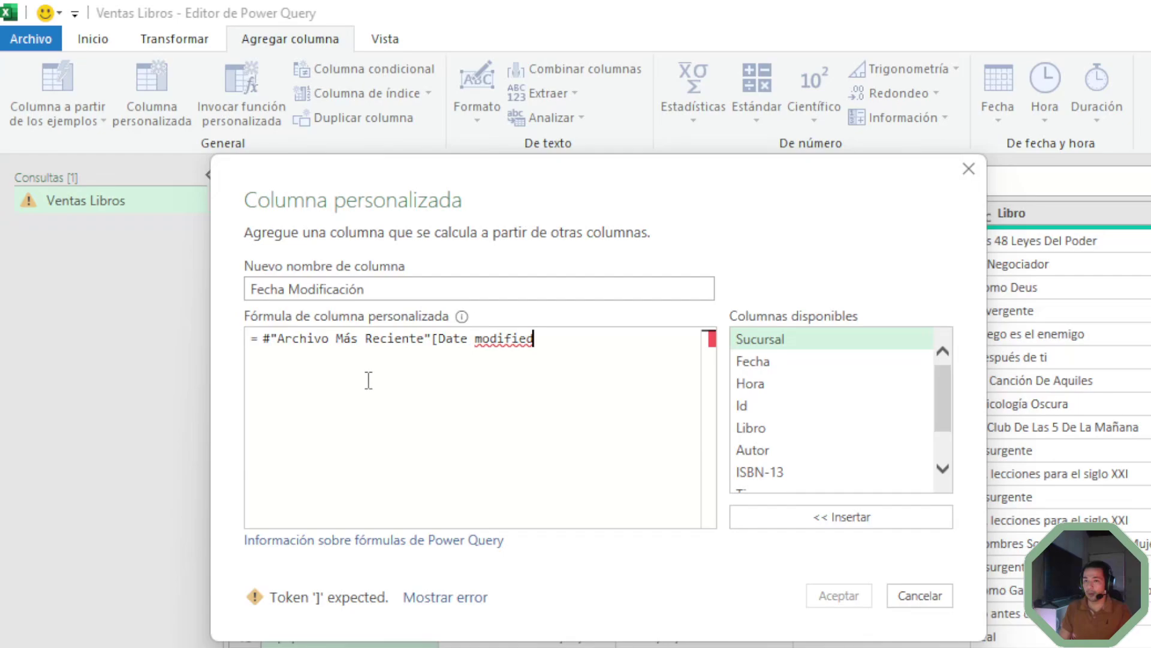
type("]")
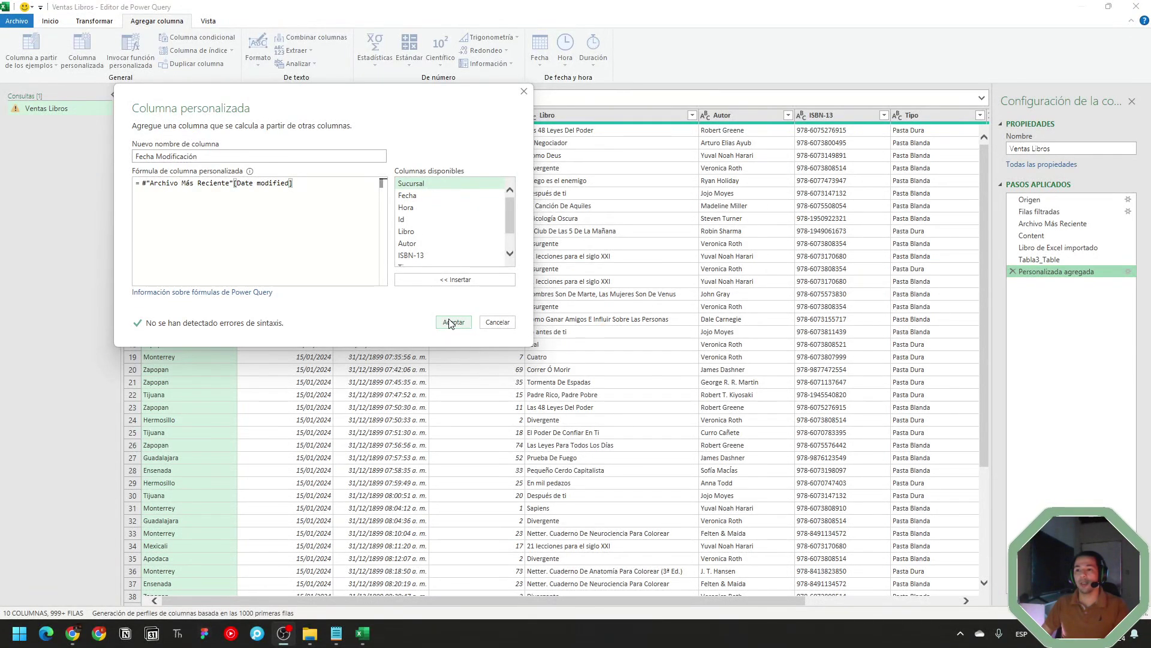
left_click(453, 322)
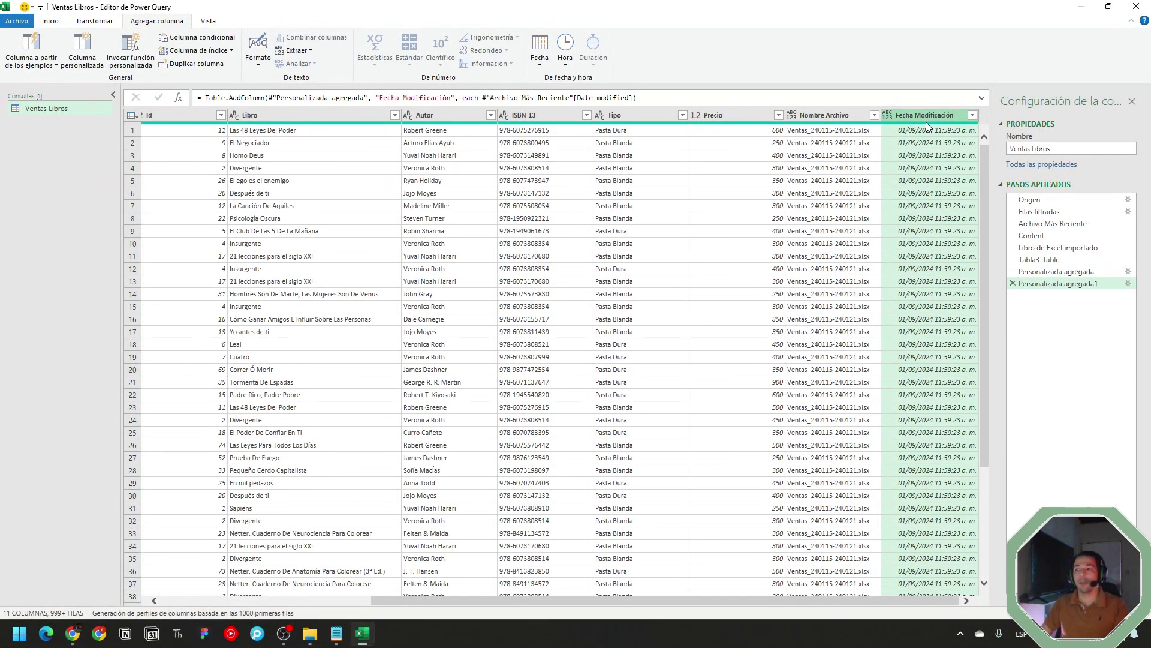
Check the distinct values of Fecha Modificación, then close the query editor and load the result into the worksheet.
left_click(973, 117)
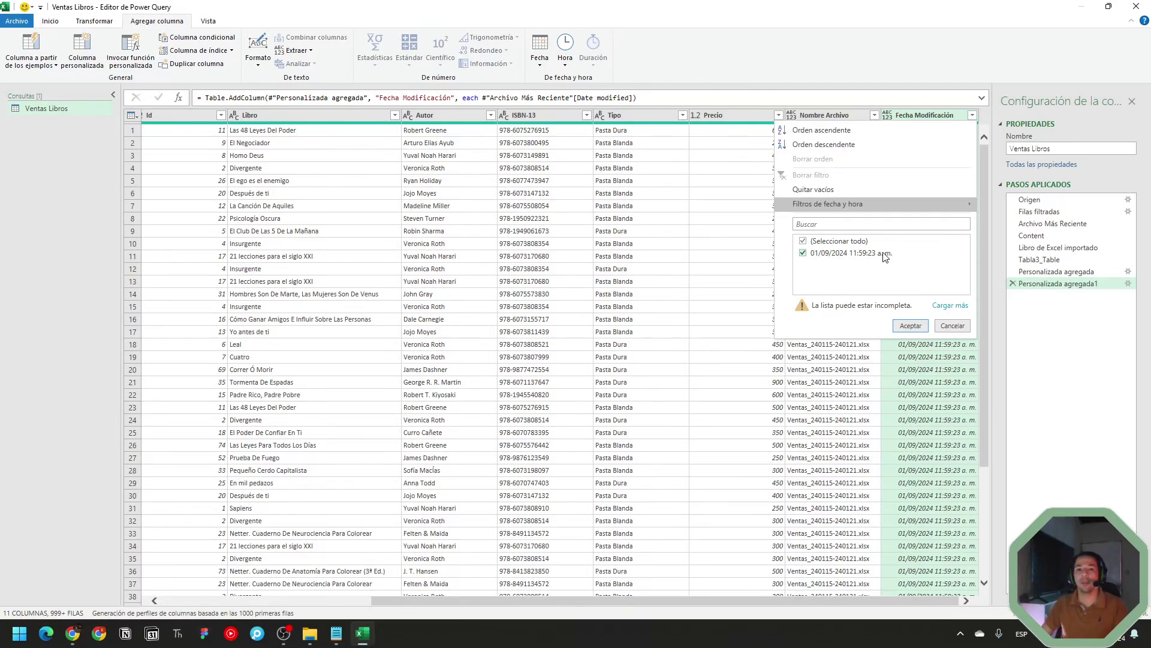
key("Escape")
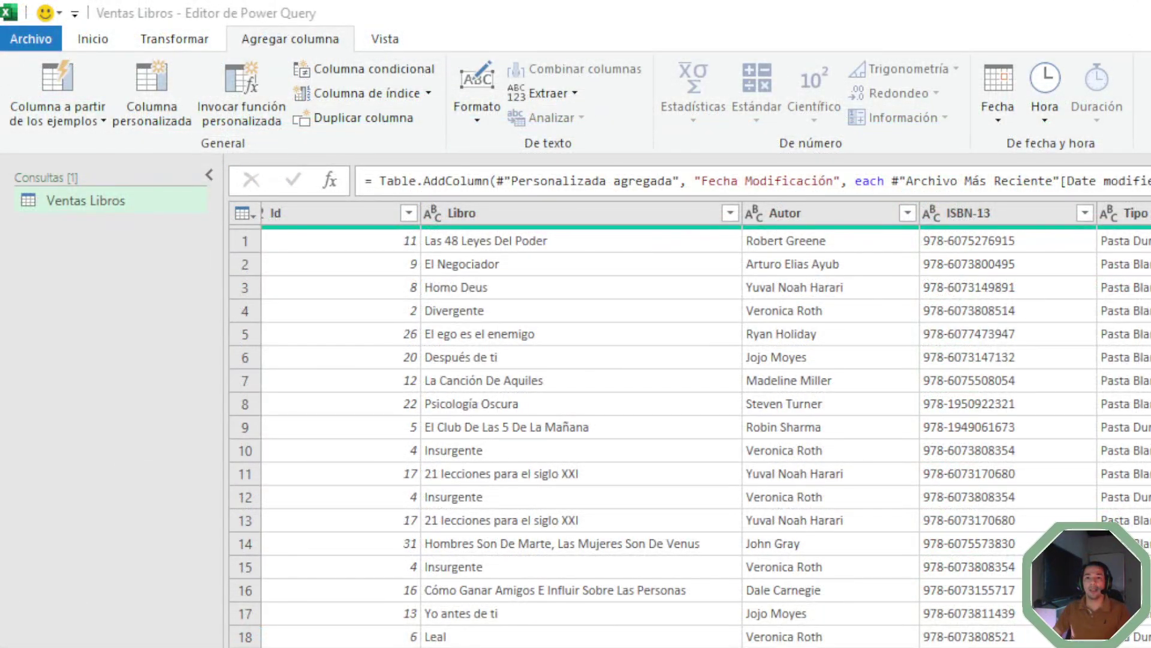
left_click(95, 38)
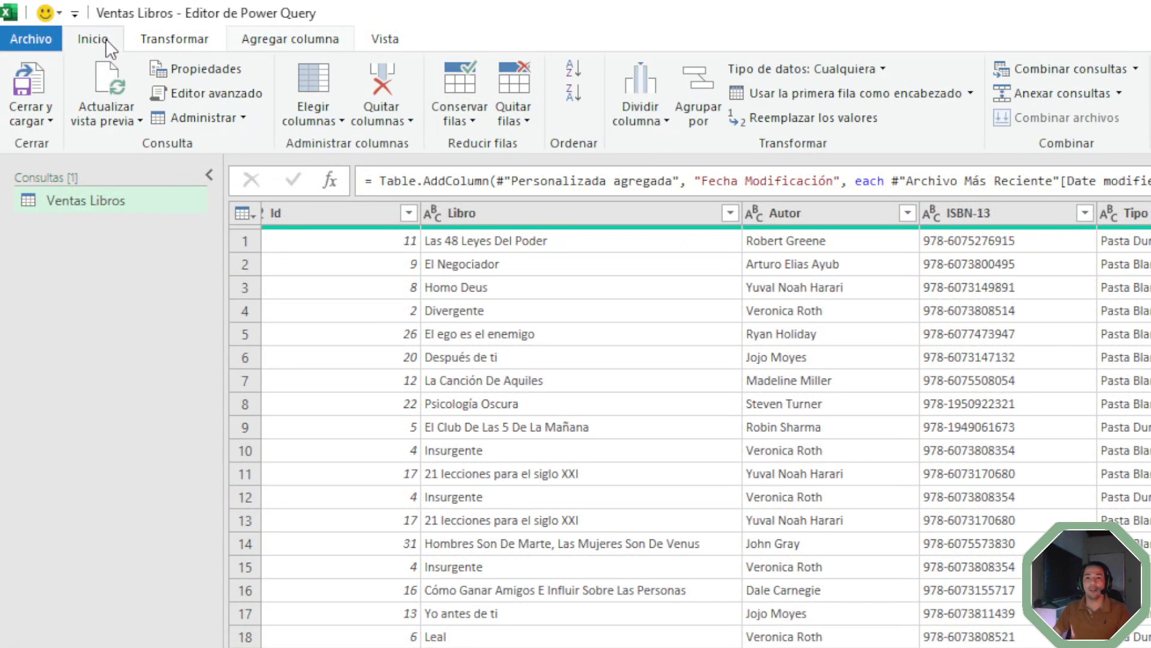
left_click(32, 87)
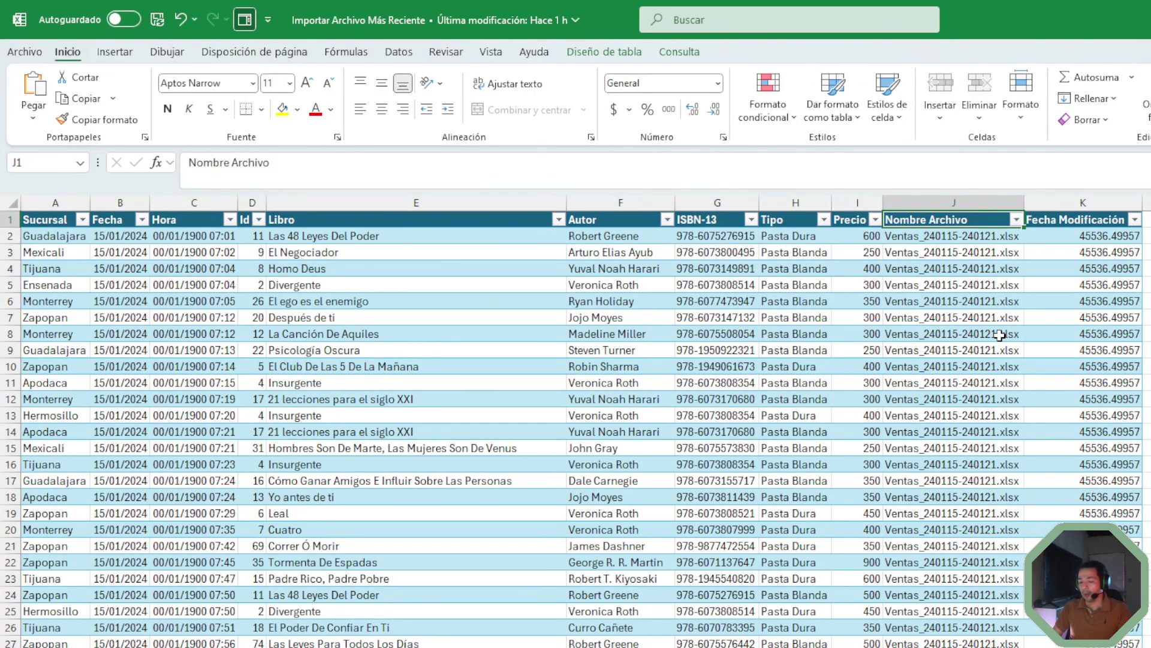
Select all Fecha Modificación values in the worksheet table and start a custom number format based on the 14-03-12 date type.
key("Right")
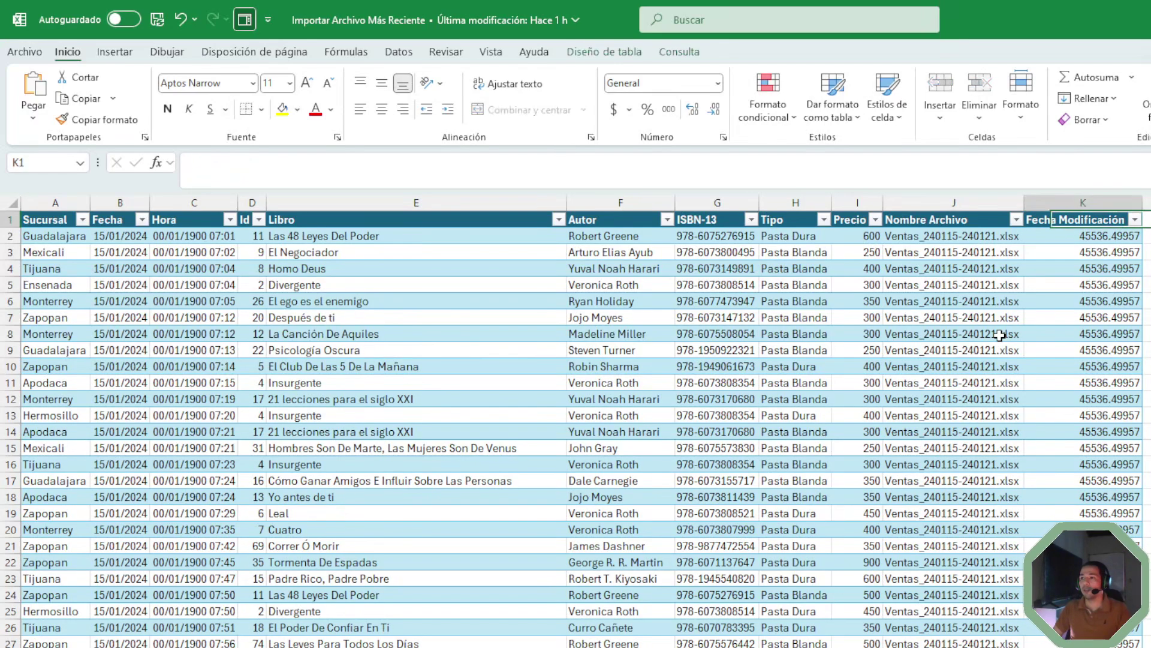
key("Down")
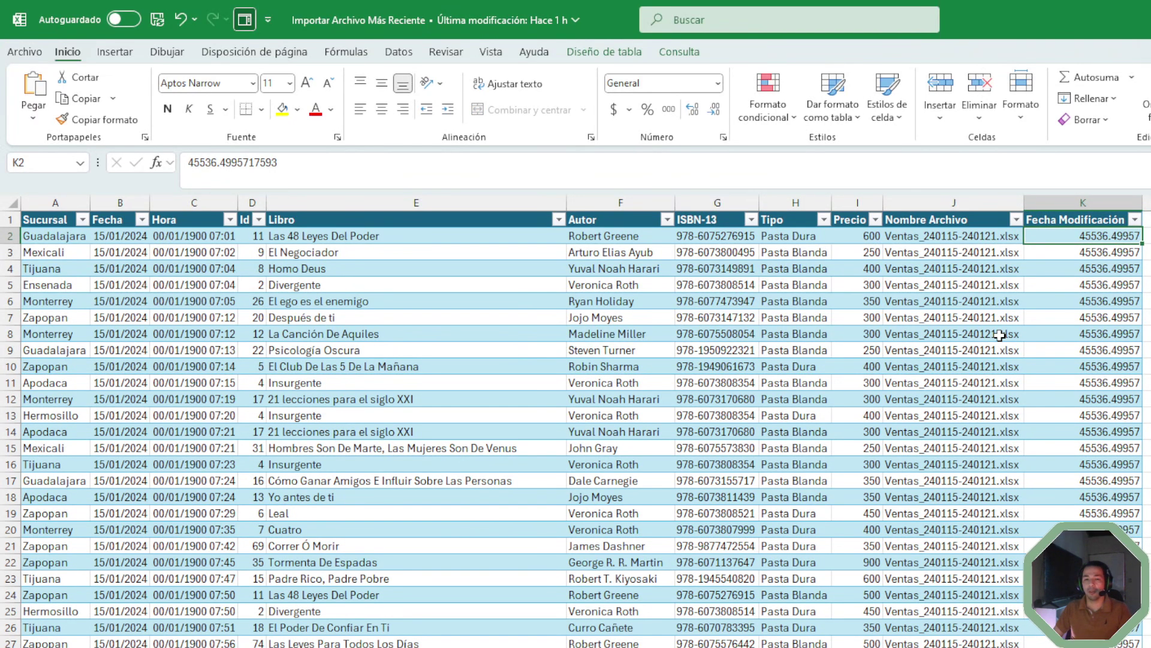
key("ctrl+shift+Down")
key("ctrl+1")
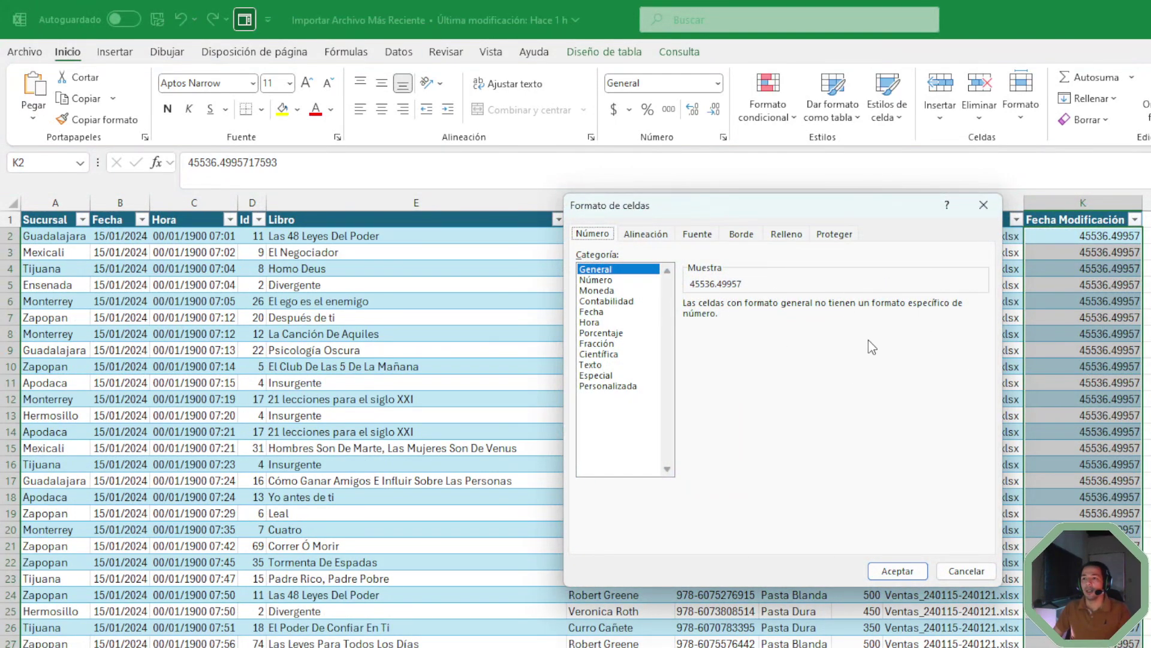
left_click(594, 312)
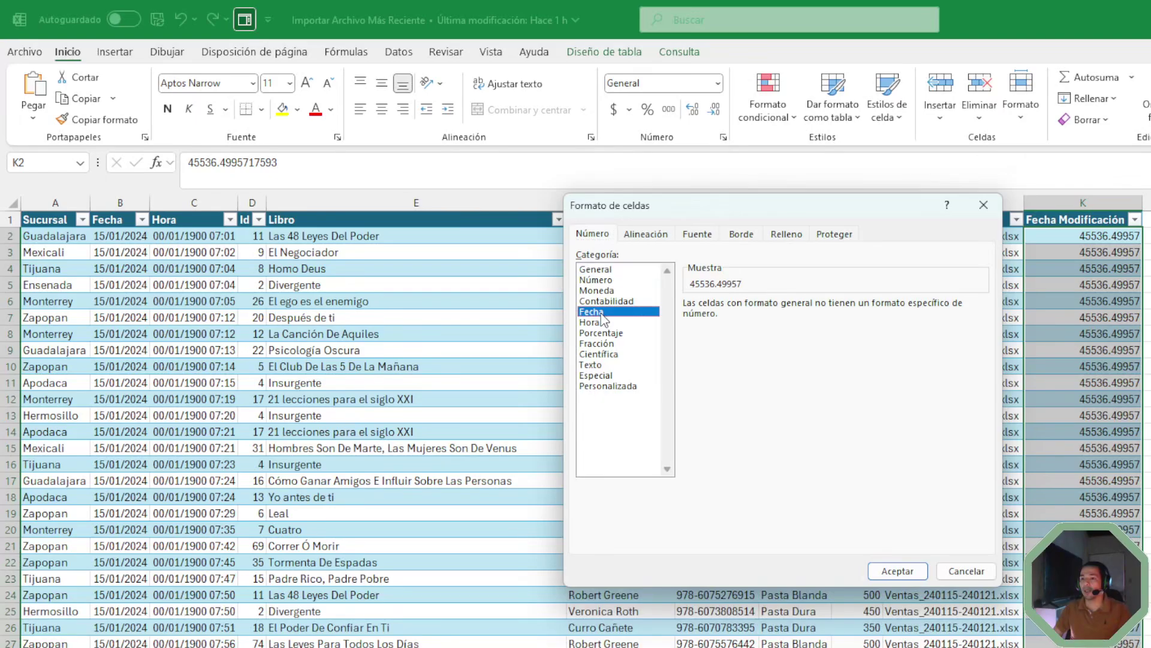
left_click(731, 383)
scroll(732, 378, "down", 1)
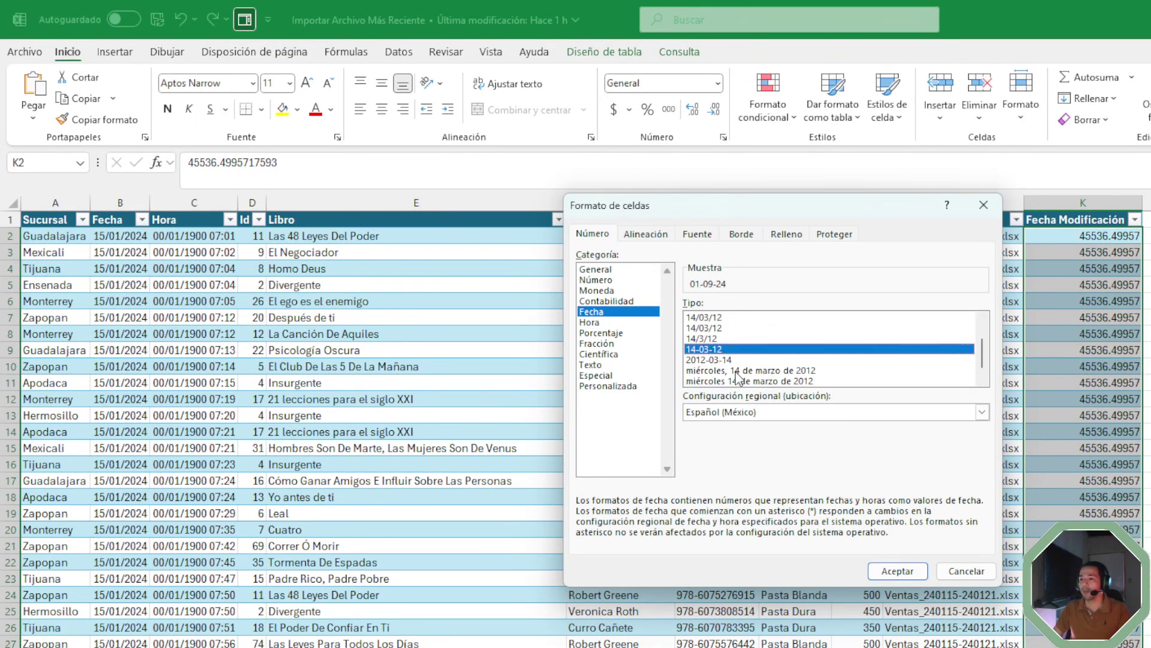
left_click(637, 385)
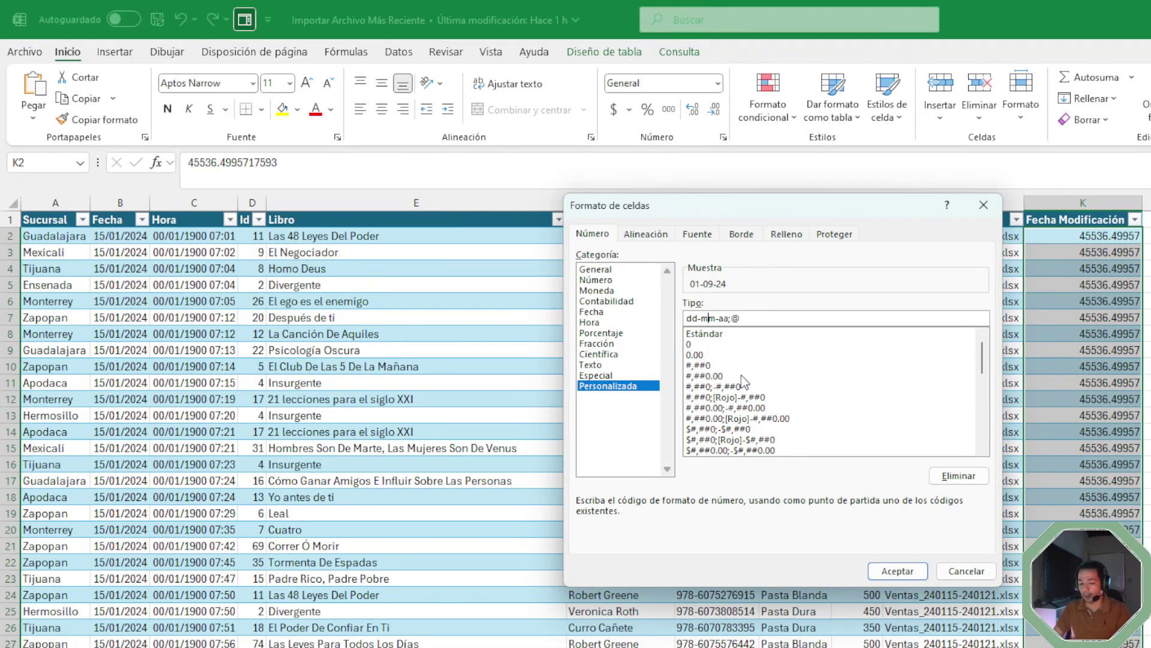
Set the custom format of the Fecha Modificación values to dd-mmm-aa hh:mm:ss;@ and apply it.
type("m")
key("Right")
key("Right")
key("Right")
key("Right")
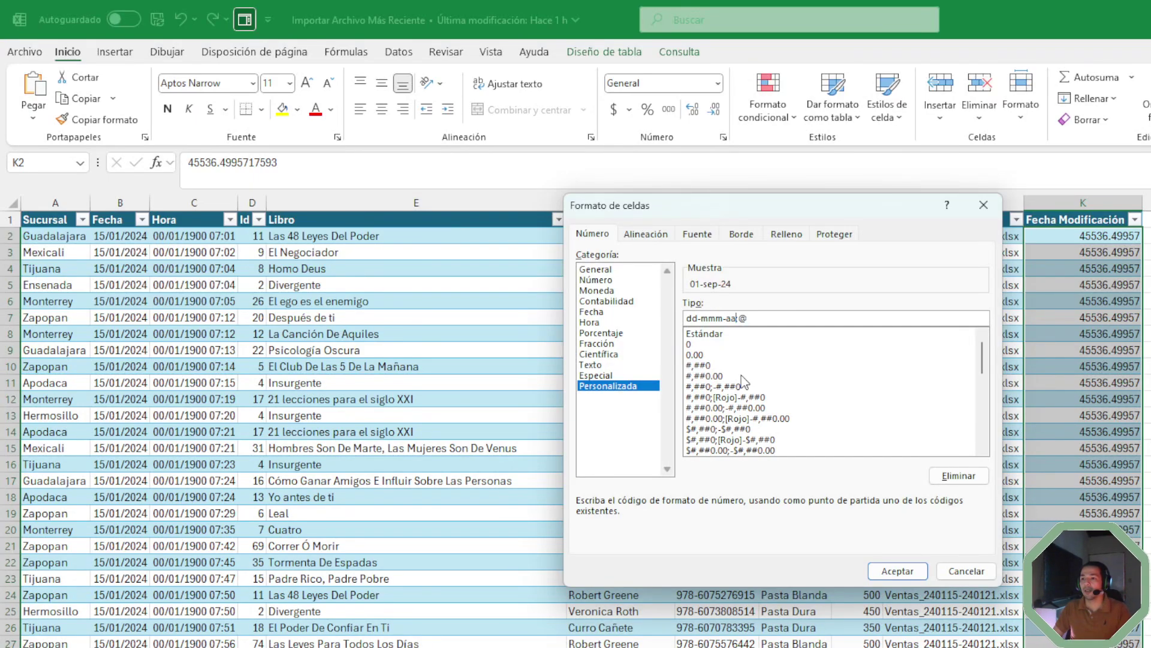
key("BackSpace")
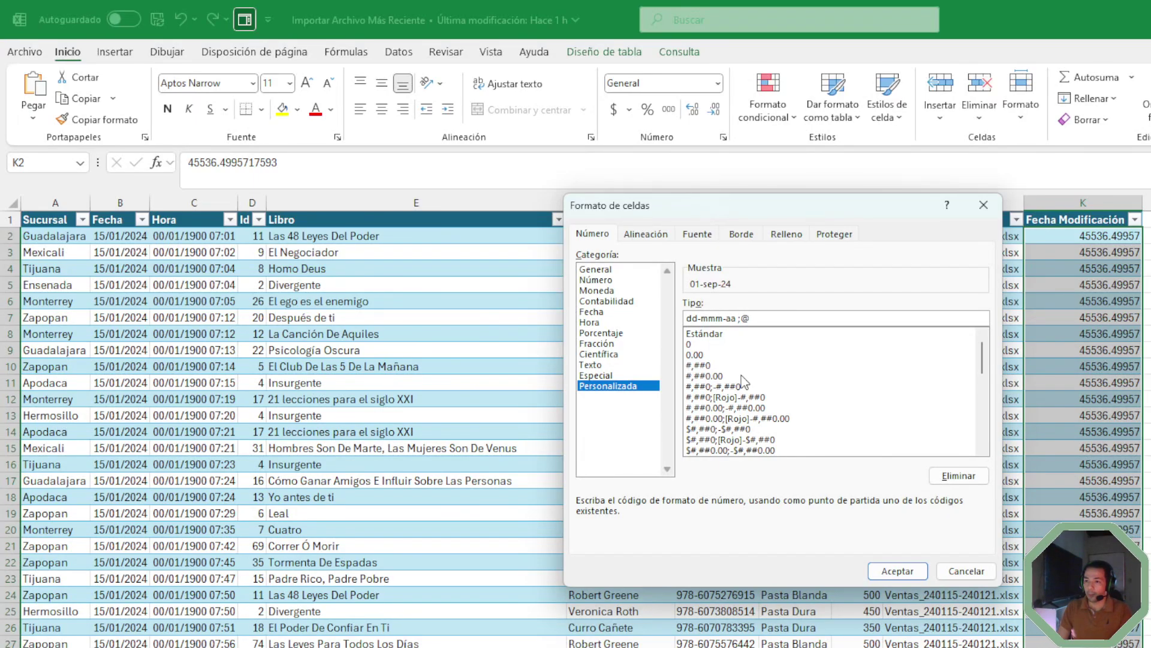
type("hh")
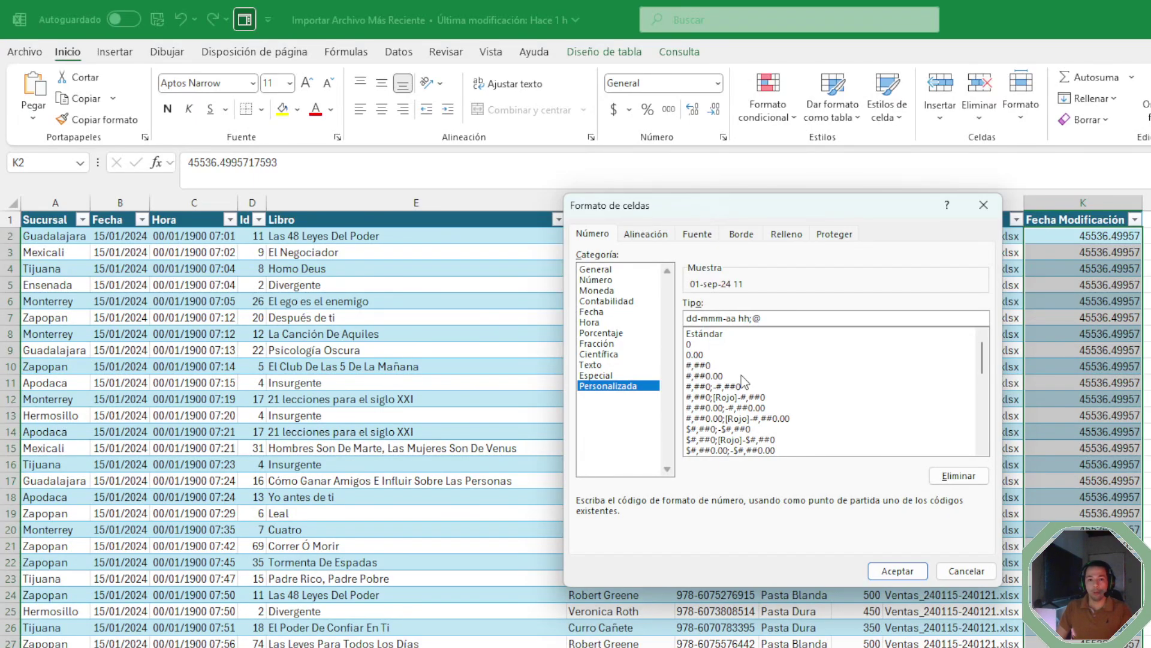
type(":")
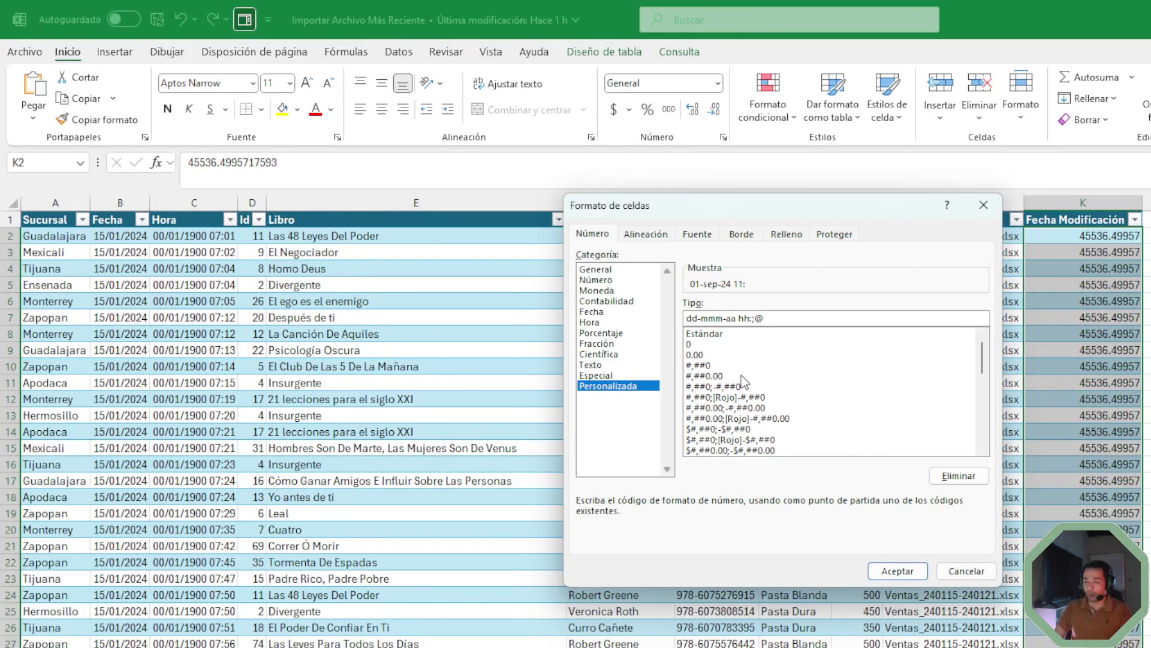
type("mm")
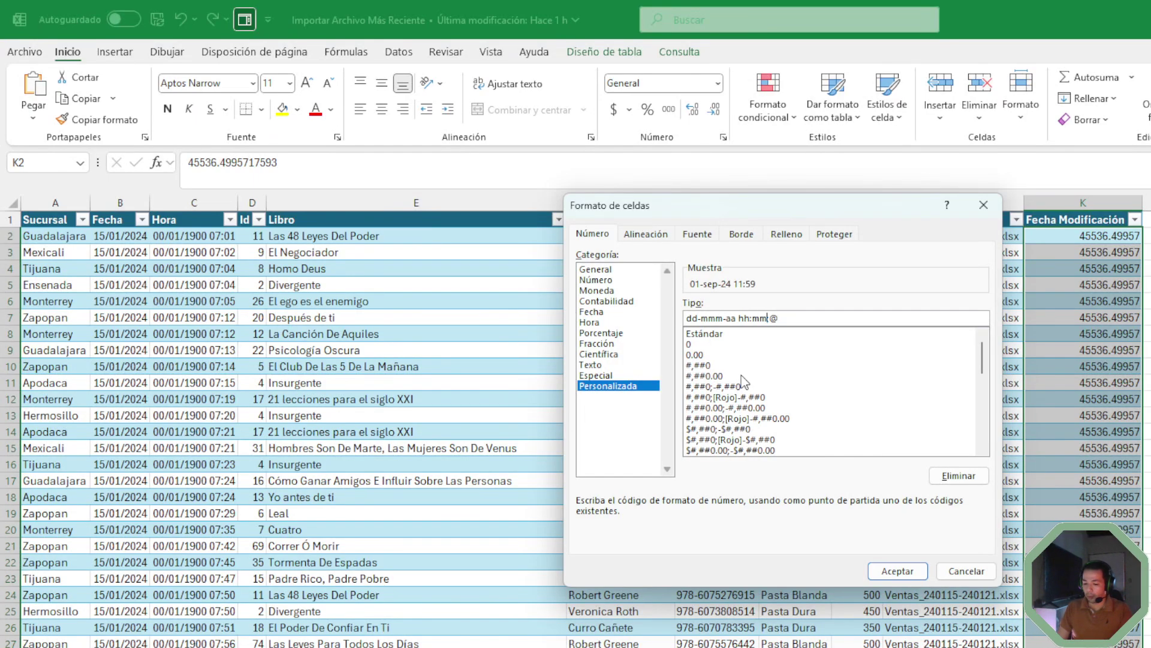
type(":")
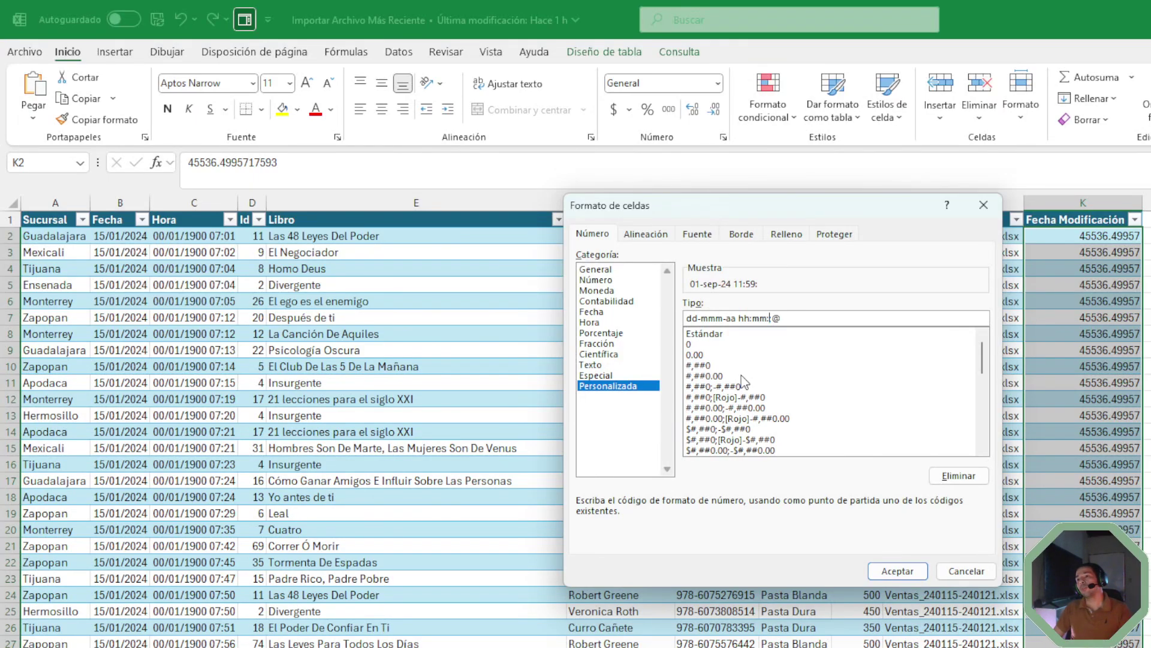
type("ss")
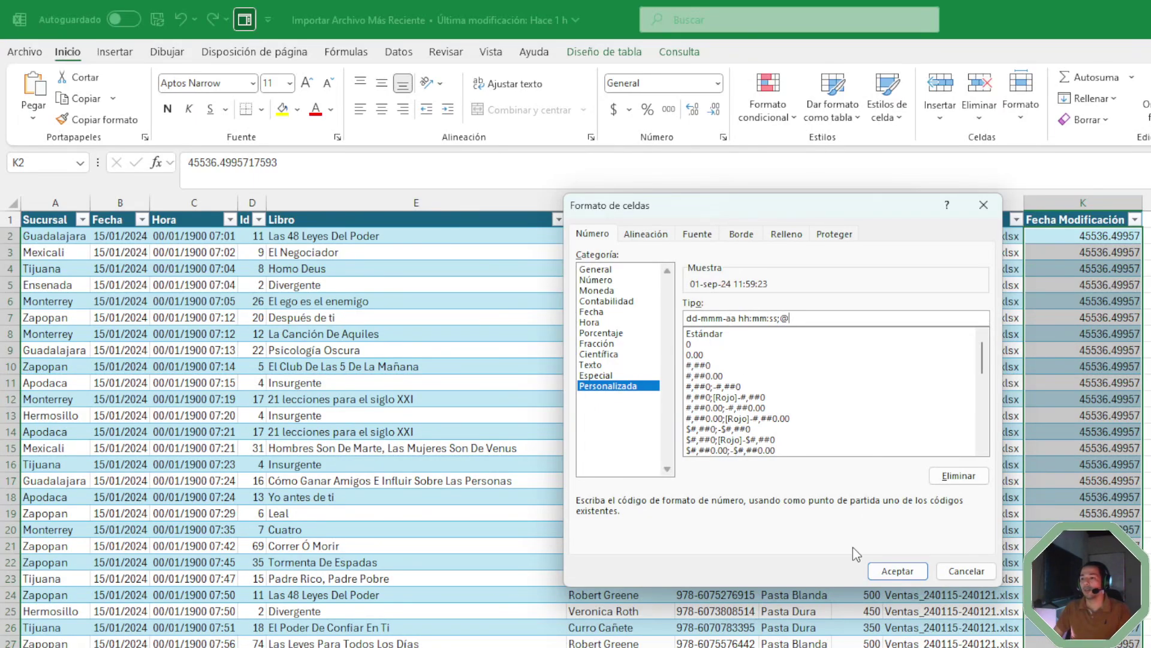
left_click(897, 571)
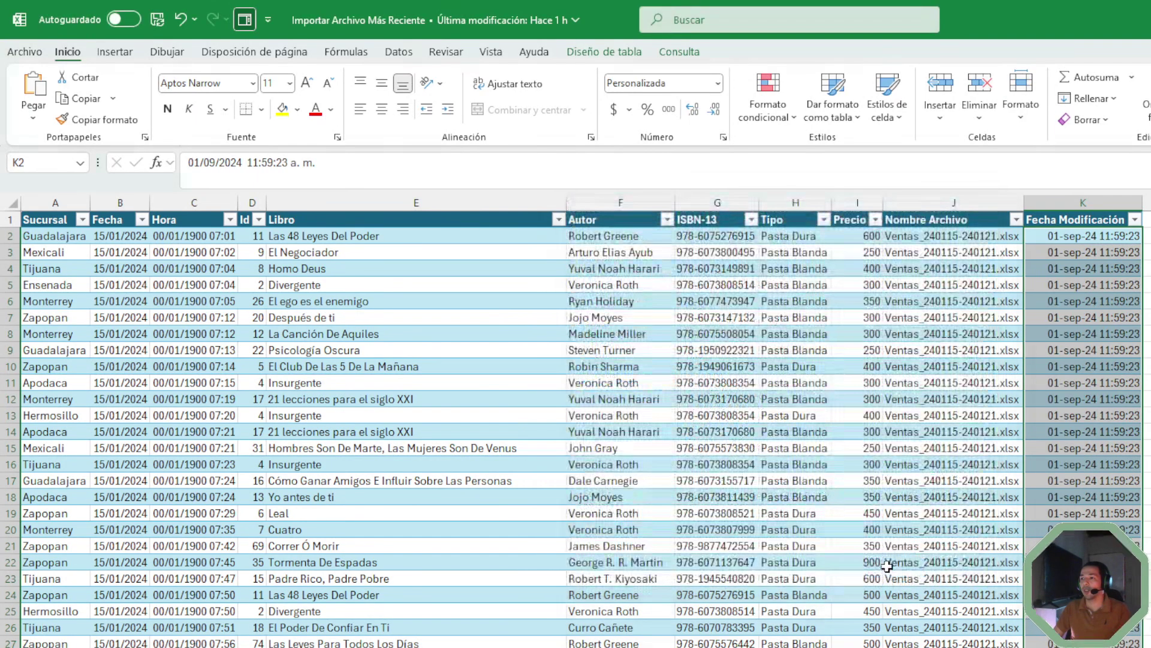
Review the first row's Nombre Archivo and Fecha Modificación values, then return to the table's first header cell.
left_click(1058, 245)
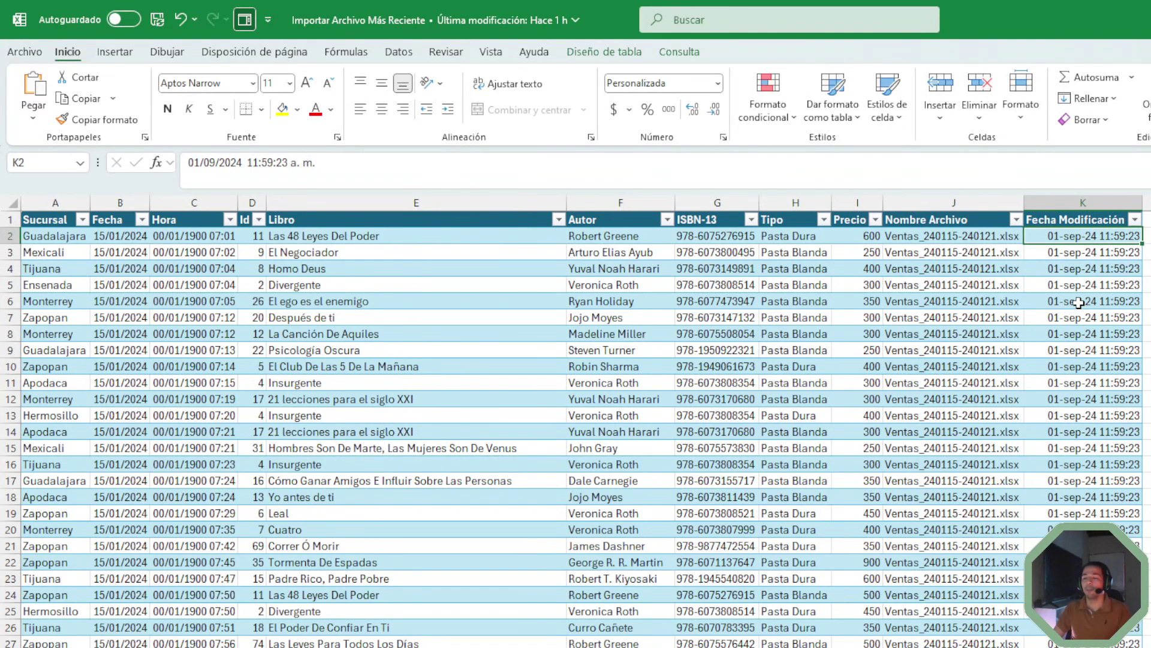
key("Right")
key("Left")
key("Left")
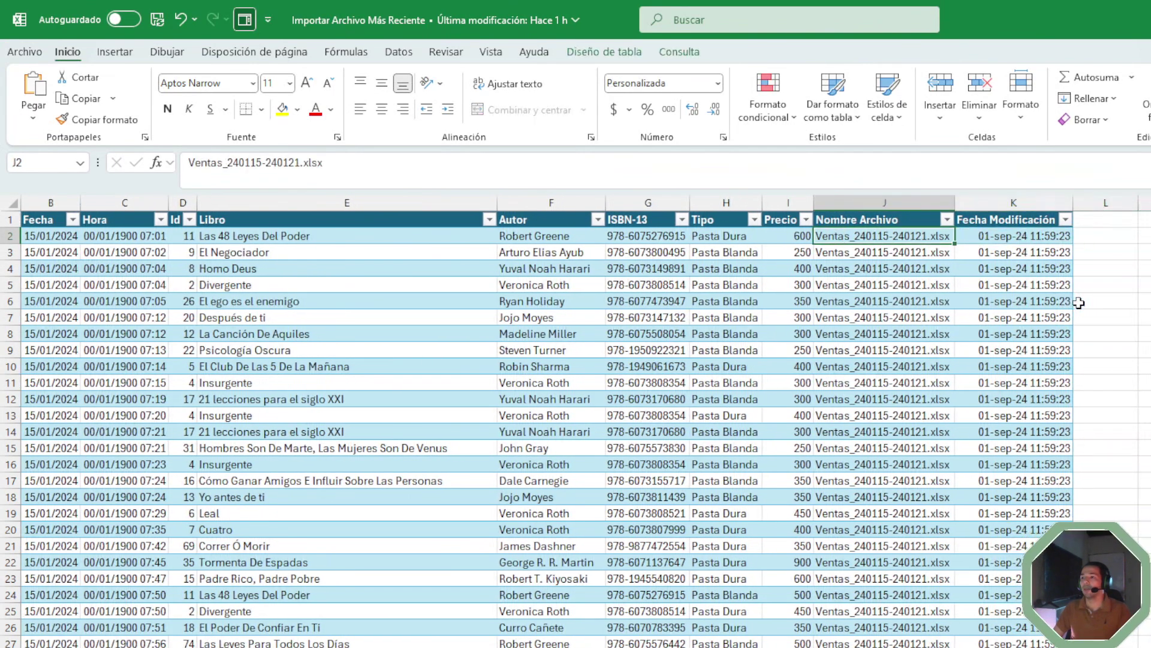
key("Right")
key("Up")
key("ctrl+Home")
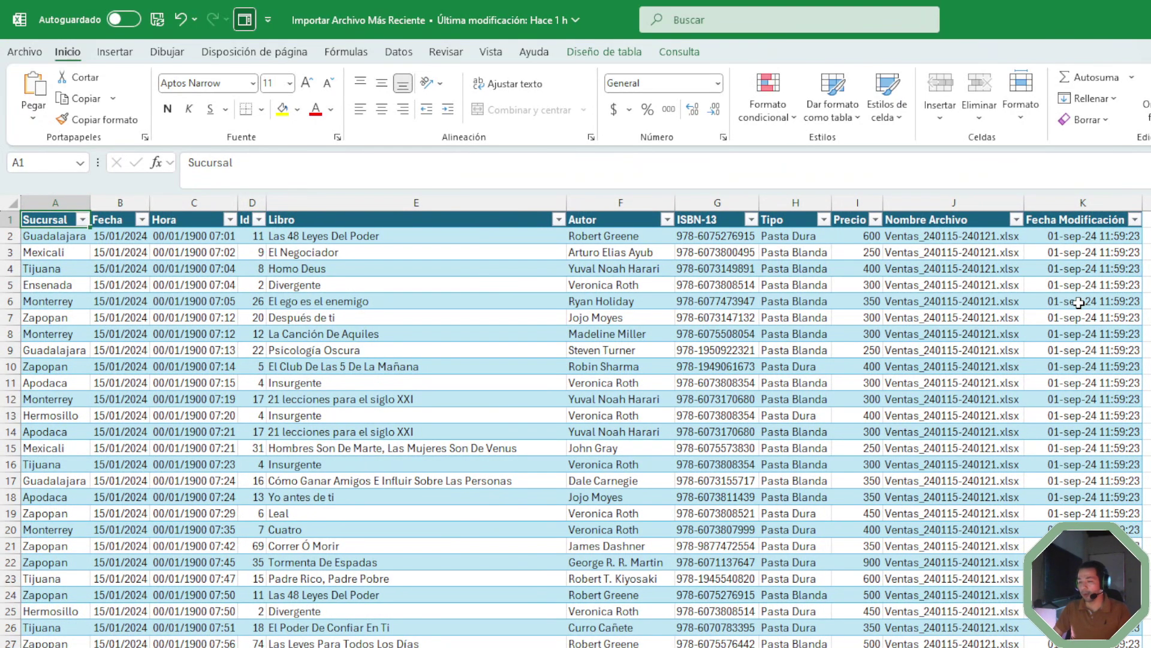
Place the workbook beside File Explorer and copy all files from the "Ventas Libros -" folder inside Datos.
key("super+Right")
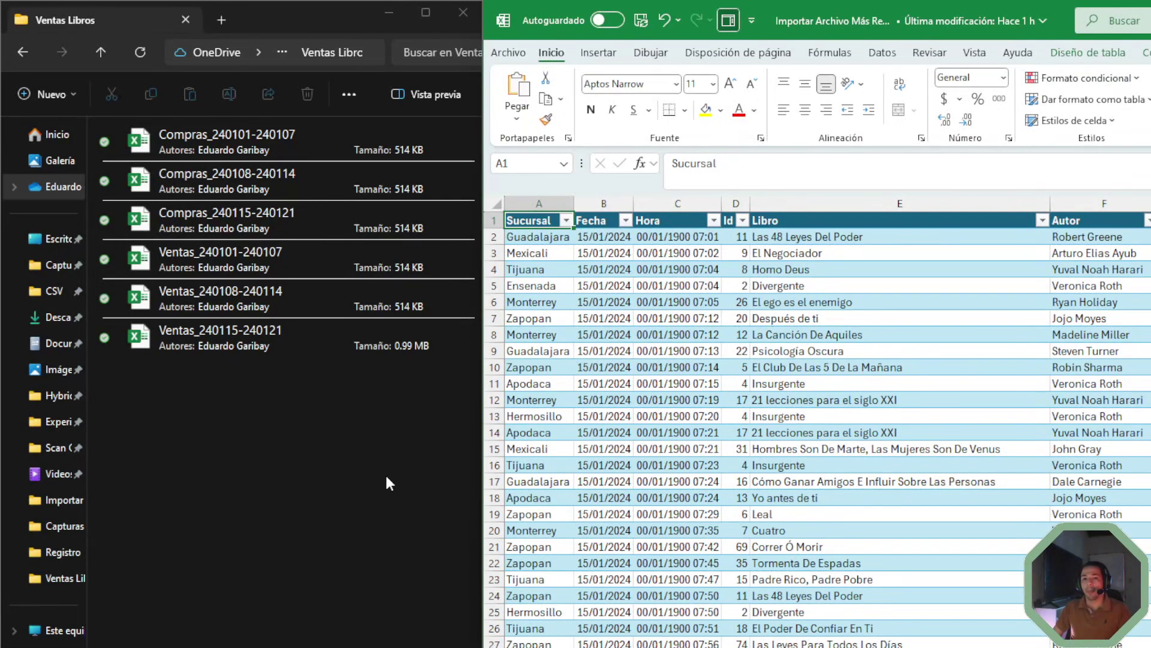
left_click(375, 489)
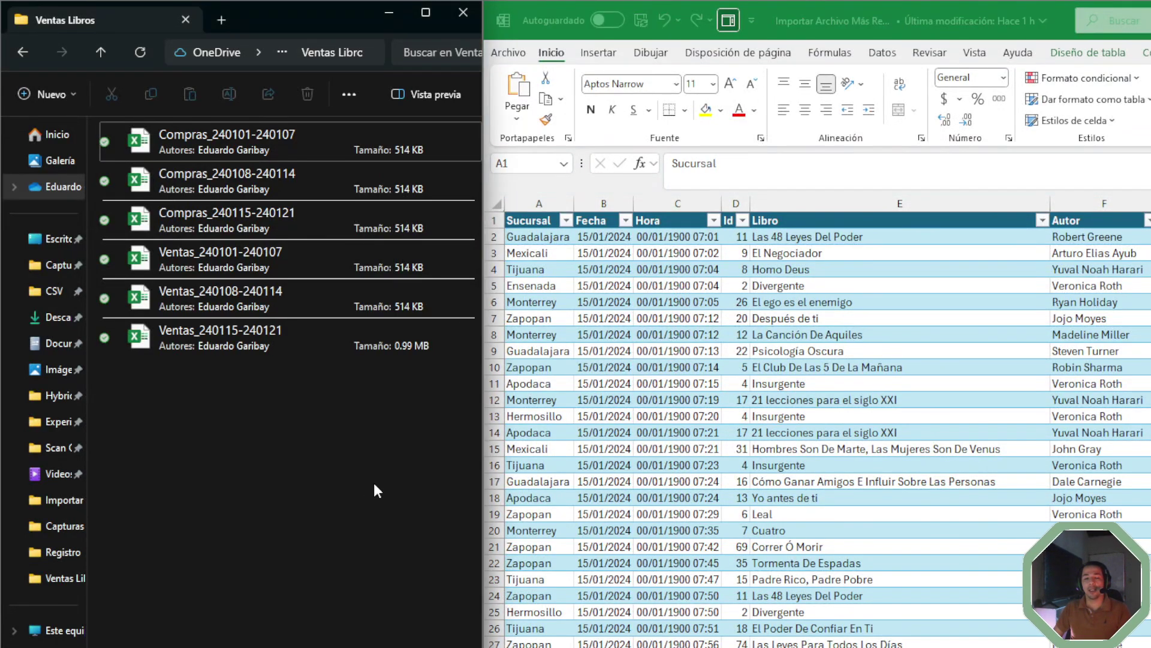
key("alt+Up")
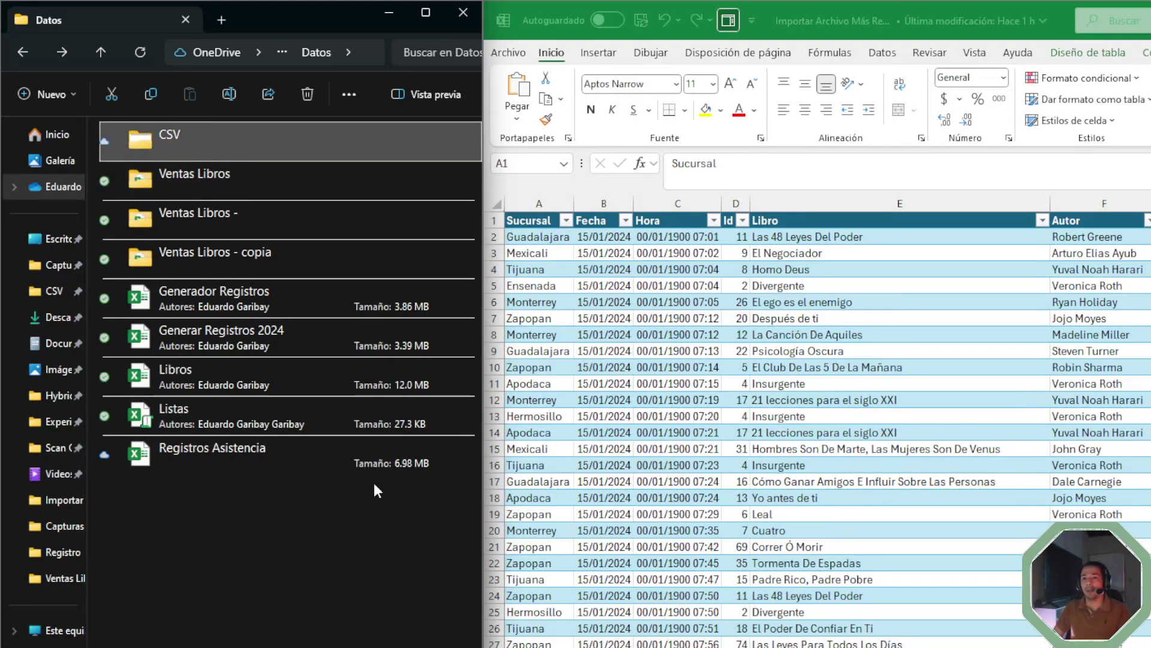
key("Down")
key("Return")
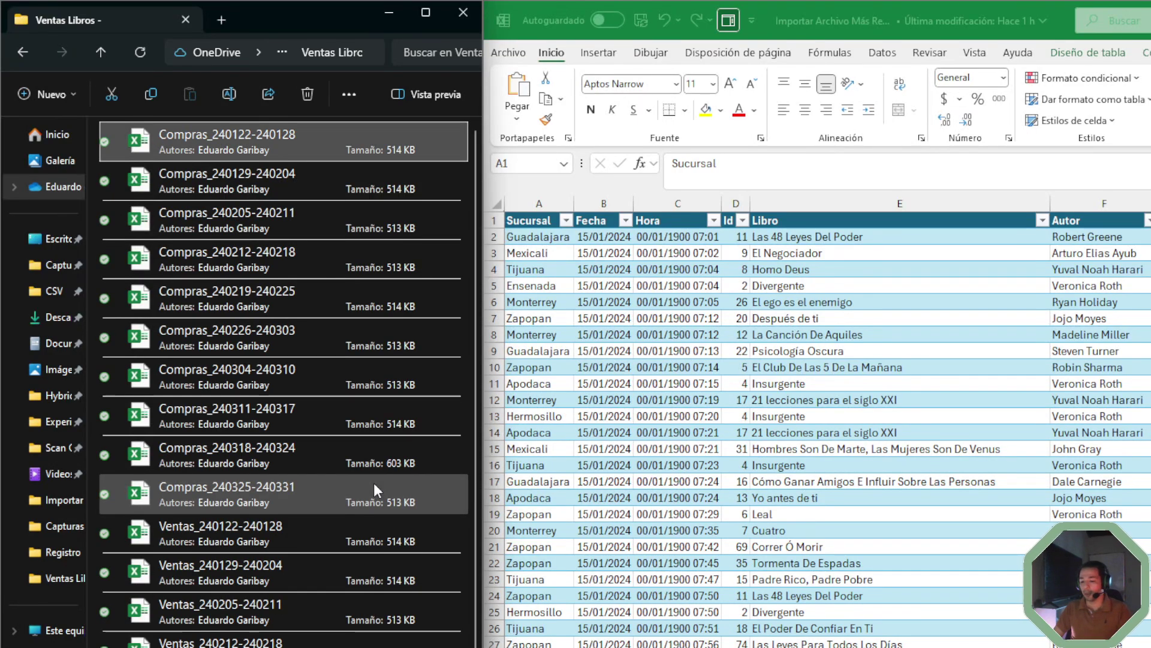
key("alt+Up")
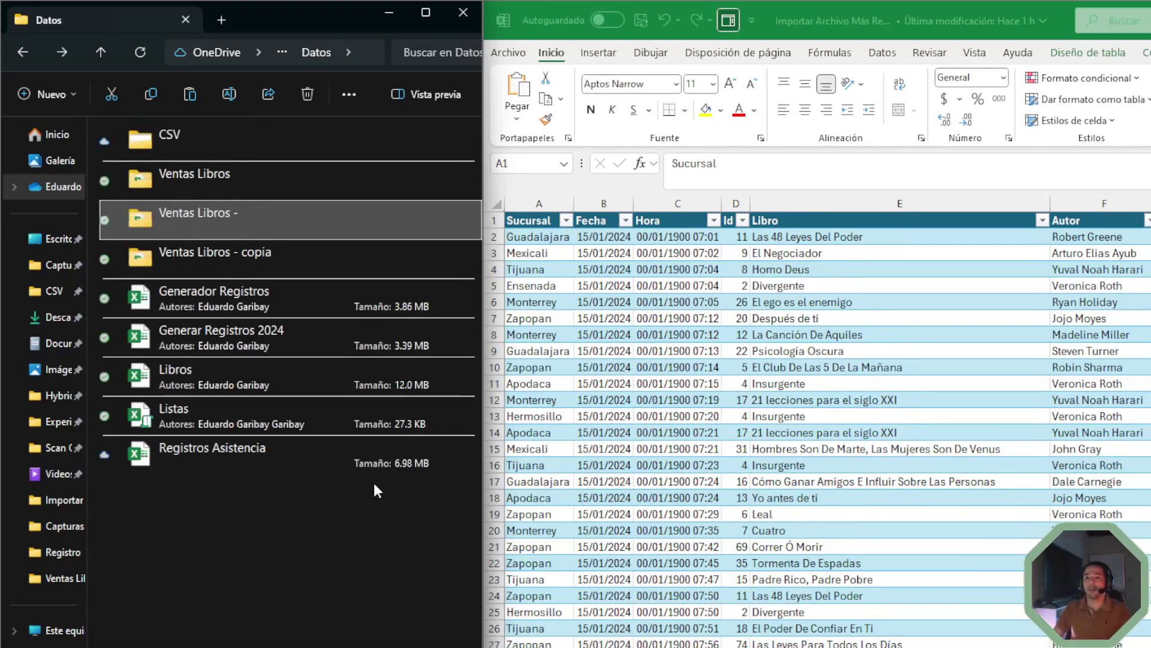
Paste the copied Compras and Ventas workbooks into the Ventas Libros folder.
key("Up")
key("Return")
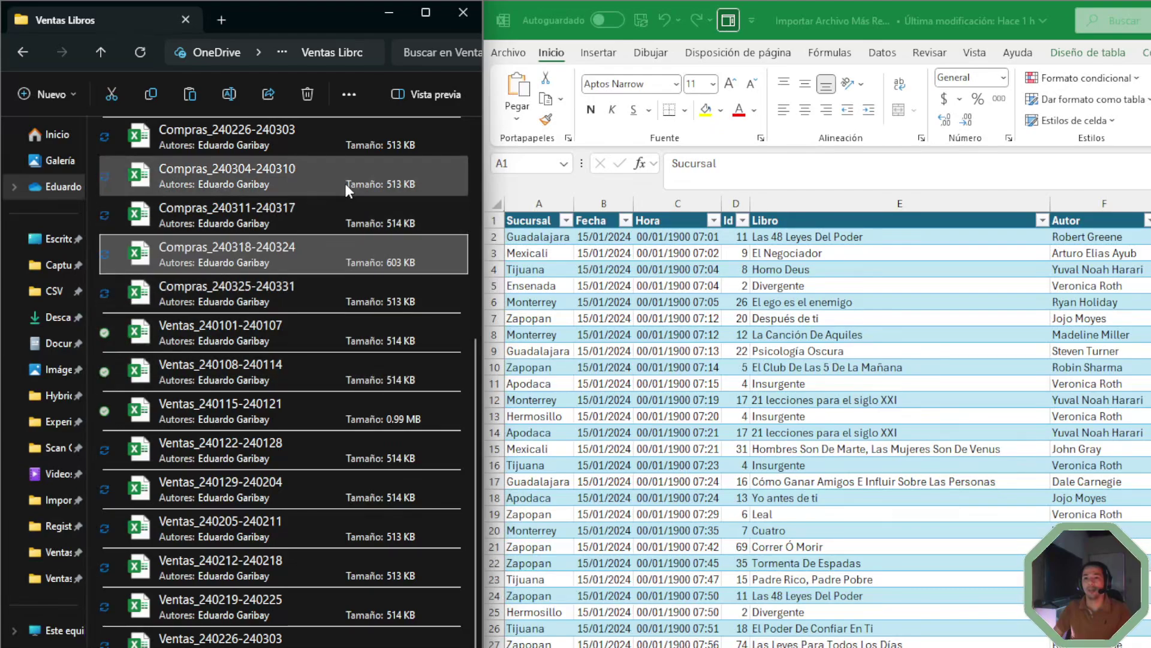
left_click(353, 162)
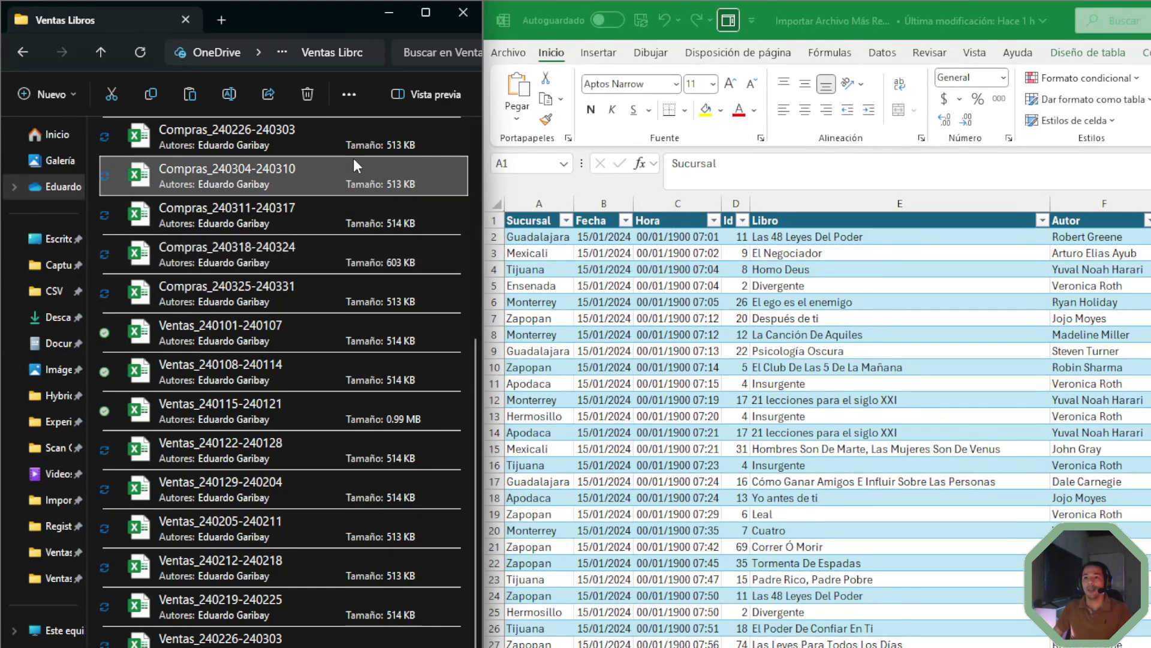
Switch back to Excel and refresh the query table from its Fecha header cell.
left_click(606, 222)
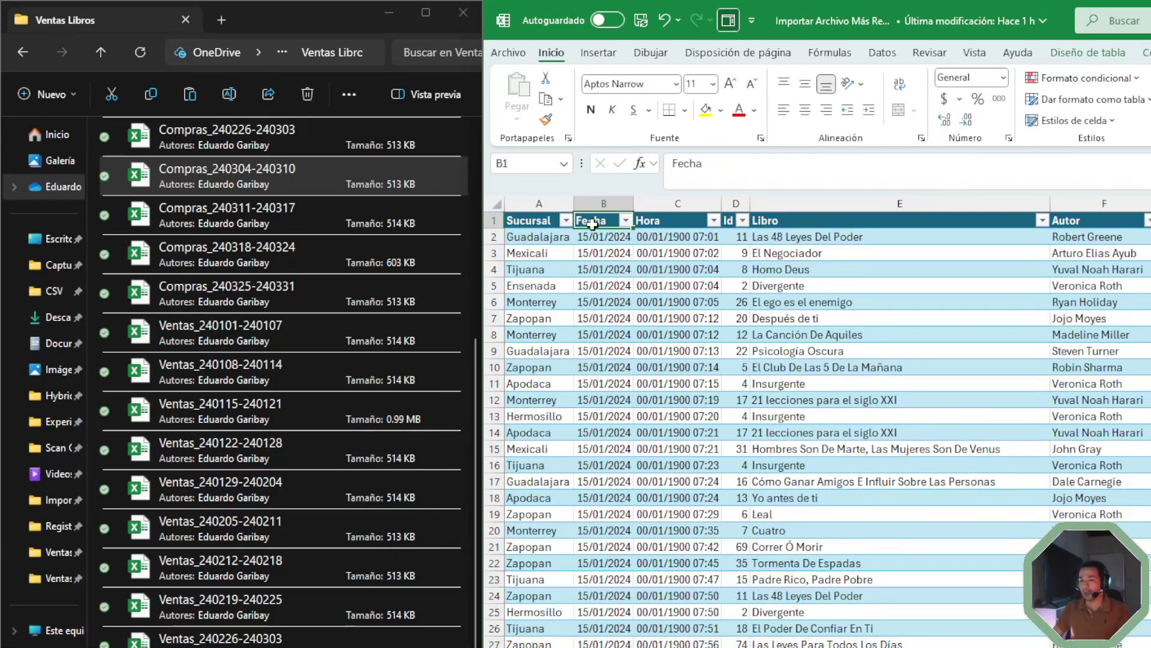
right_click(593, 225)
key("Down")
key("Down")
key("Down")
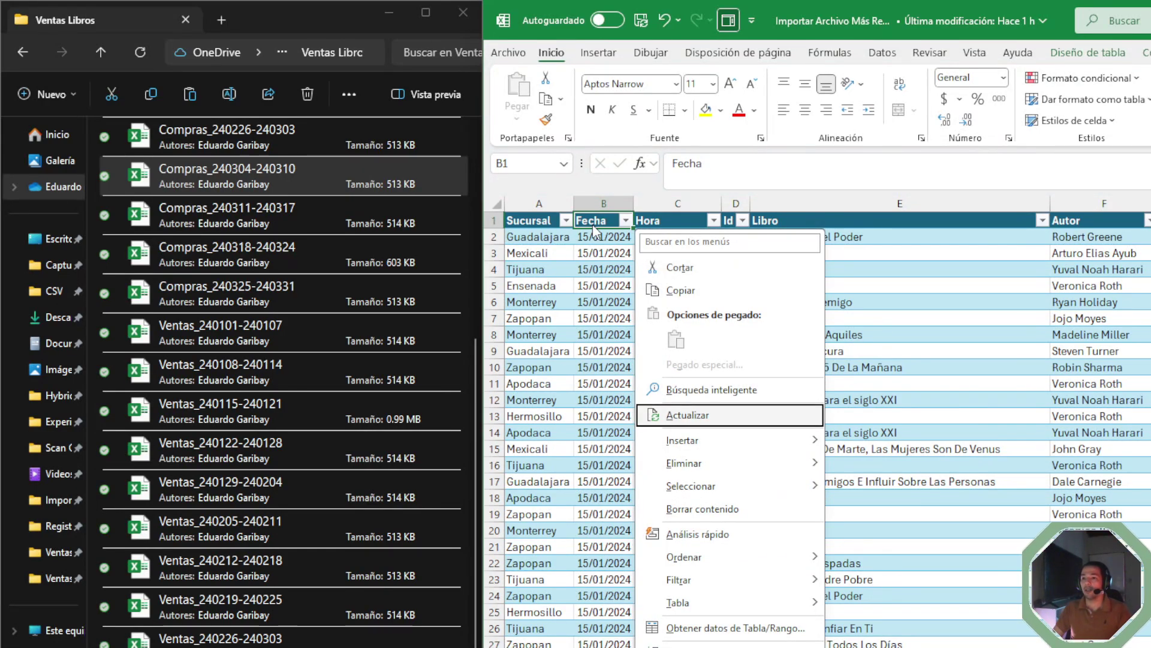
key("Return")
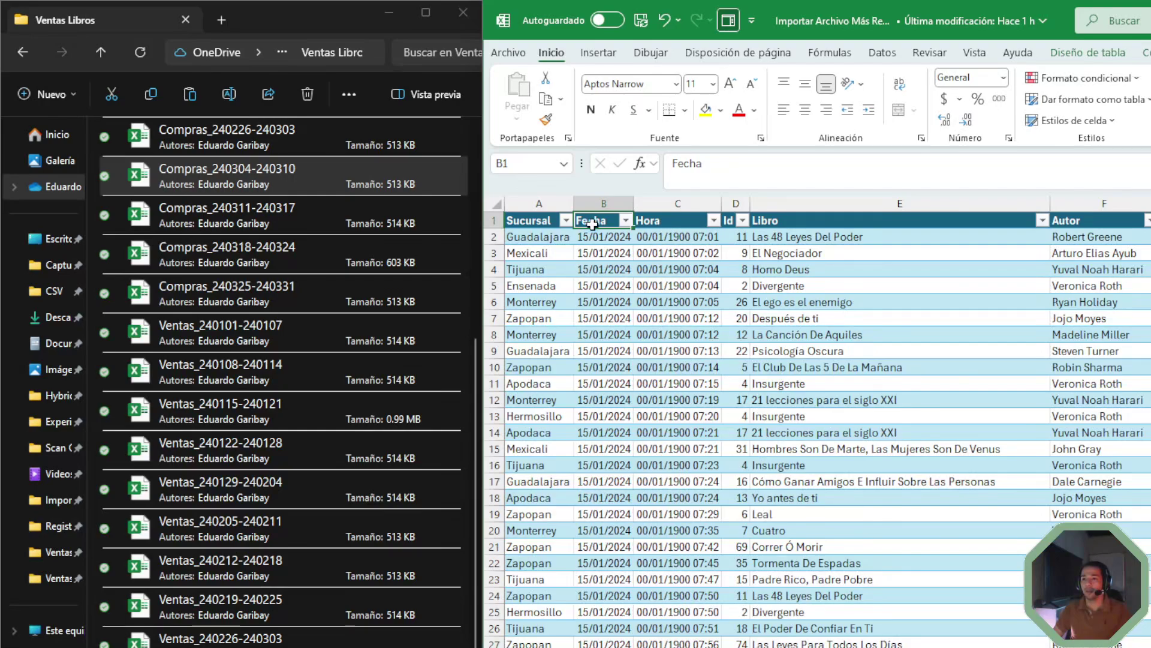
Check which dates the Fecha column's filter list contains, leaving the filter unchanged.
left_click(626, 220)
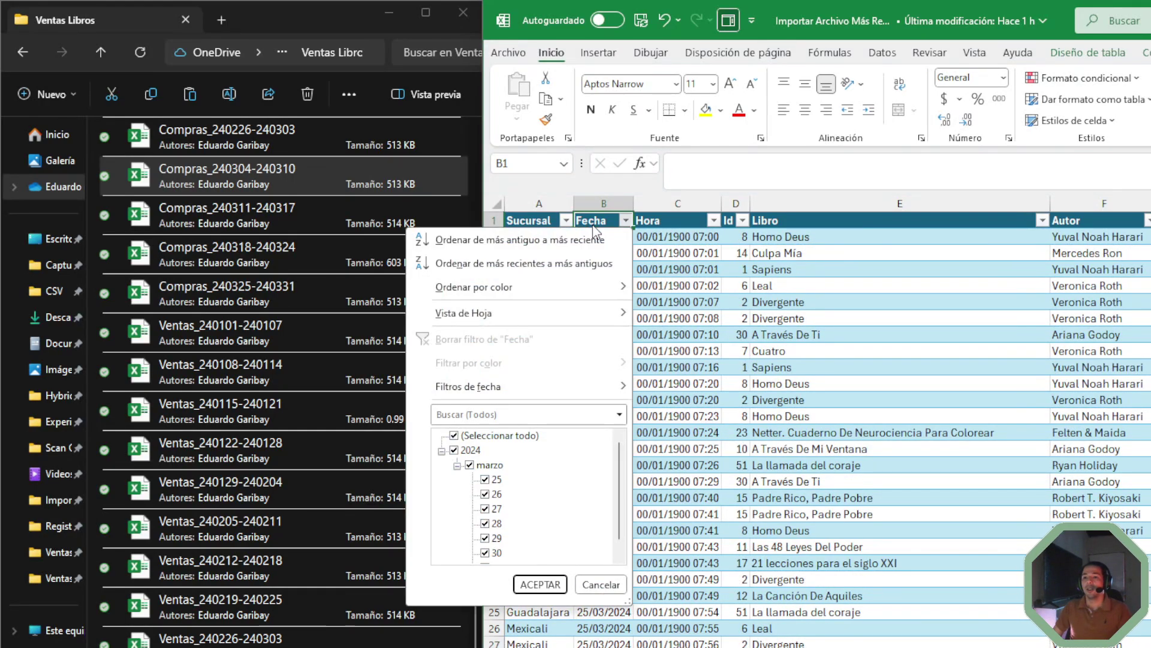
scroll(481, 472, "down", 1)
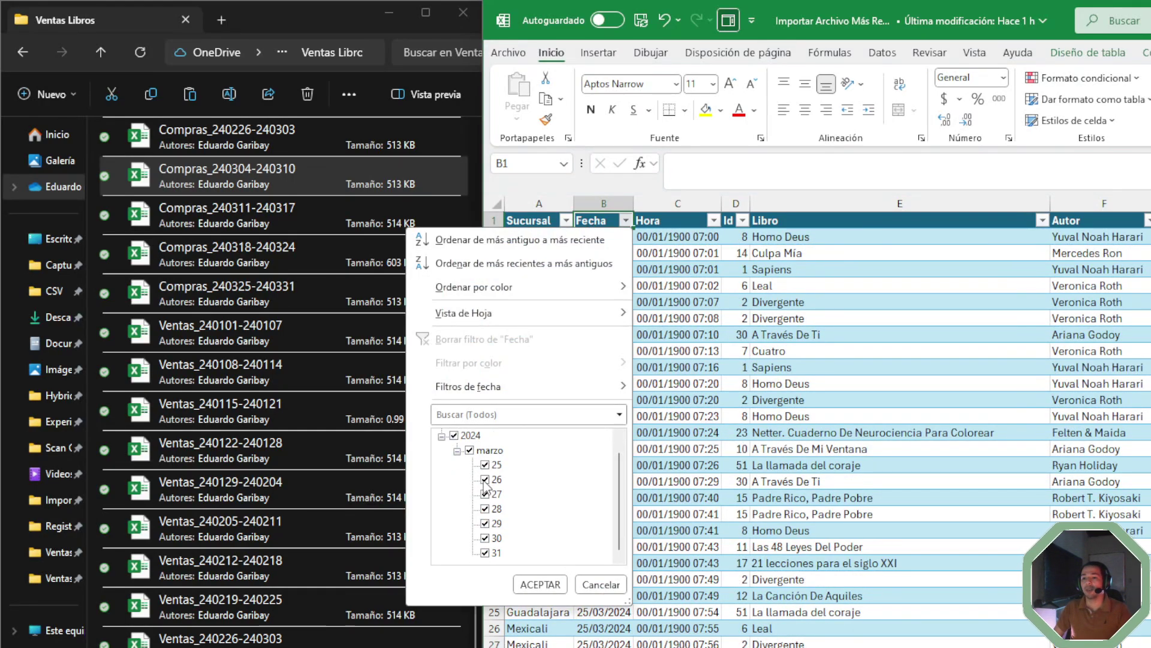
scroll(489, 537, "up", 1)
key("Escape")
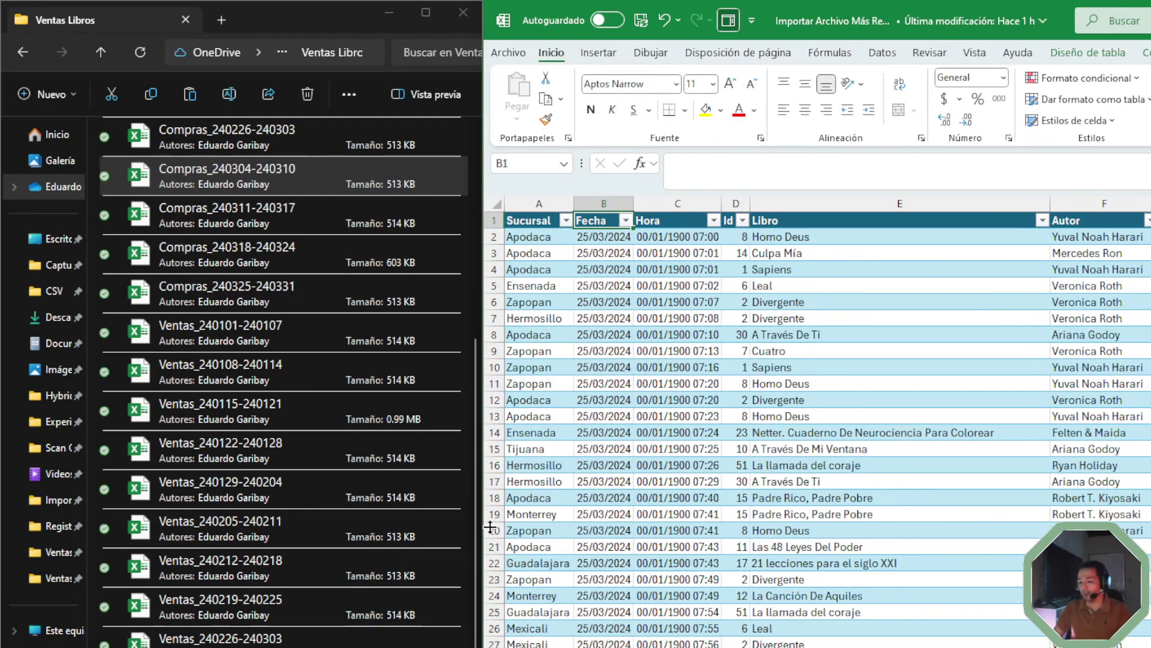
Examine the refreshed Nombre Archivo and Fecha Modificación values up close, then return to the Sucursal header.
key("ctrl+Right")
key("Left")
key("Down")
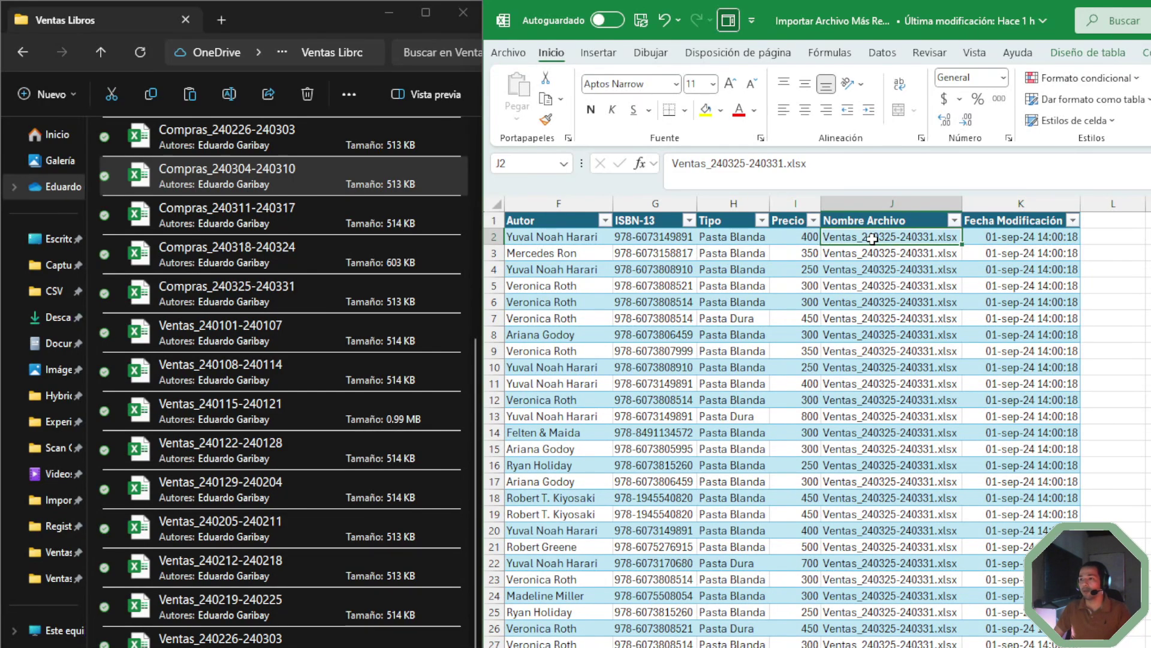
key("Right")
scroll(918, 304, "up", 3)
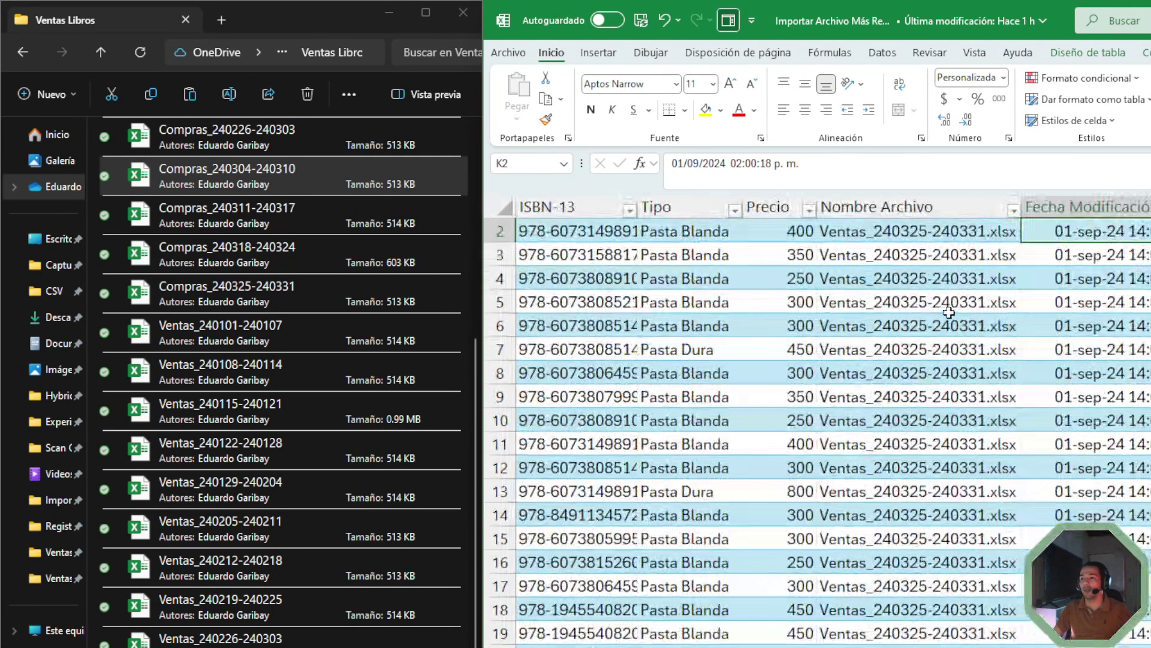
scroll(939, 312, "right", 3)
scroll(935, 315, "left", 2)
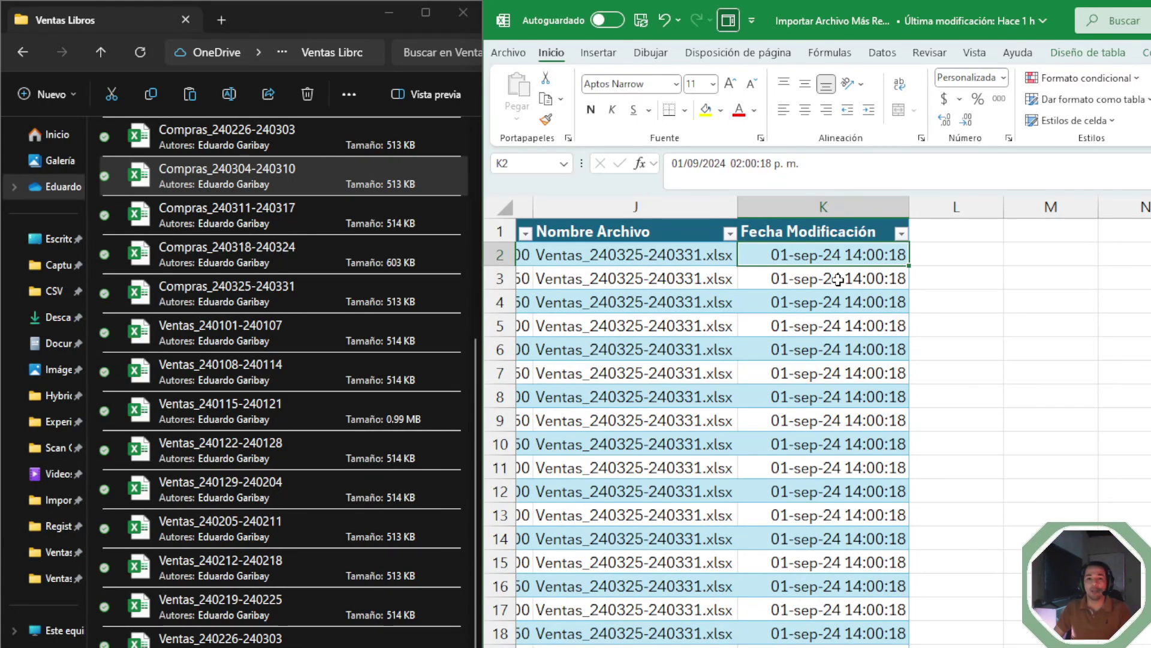
key("Up")
key("ctrl+Left")
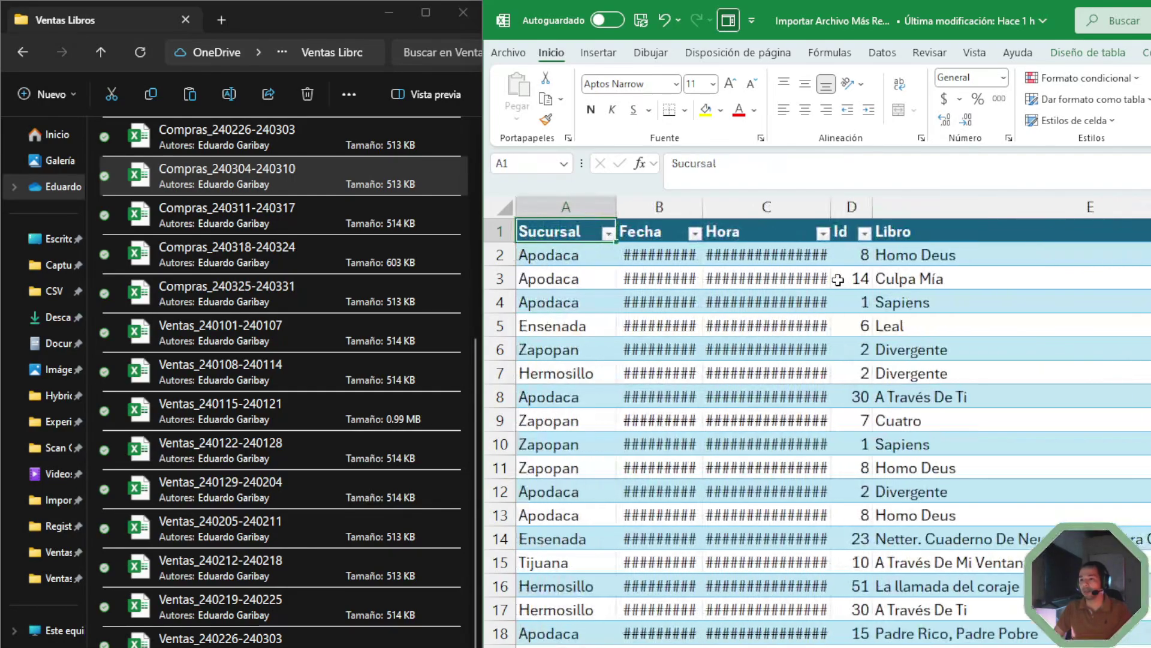
scroll(837, 280, "down", 4)
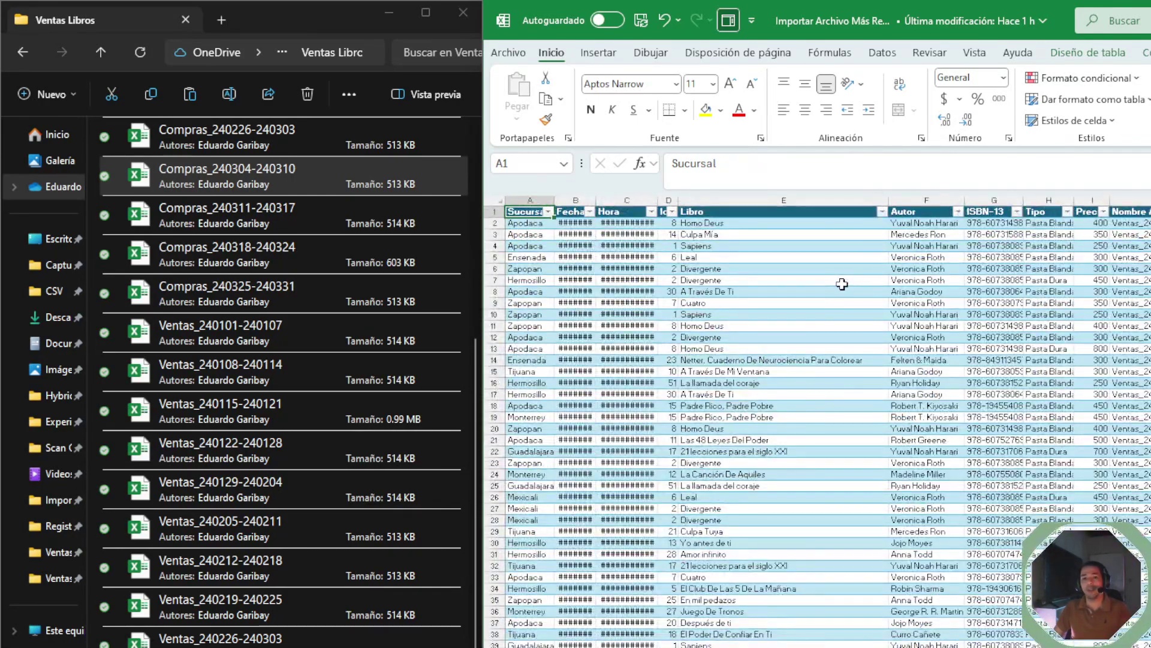
scroll(842, 282, "down", 1)
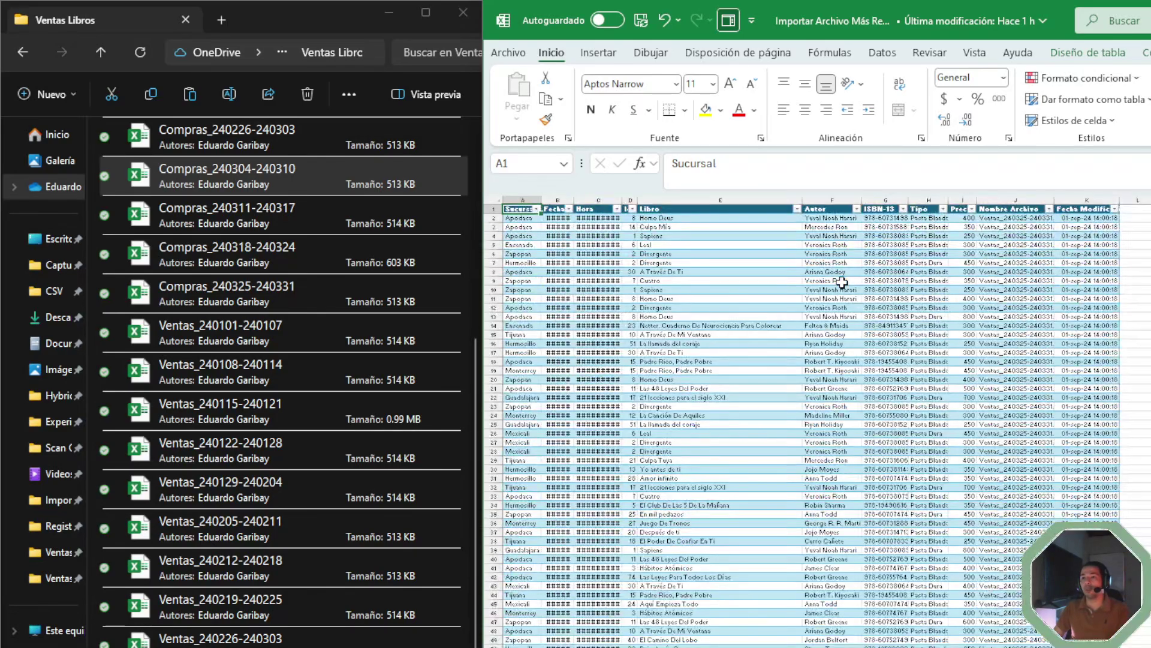
scroll(842, 282, "up", 5)
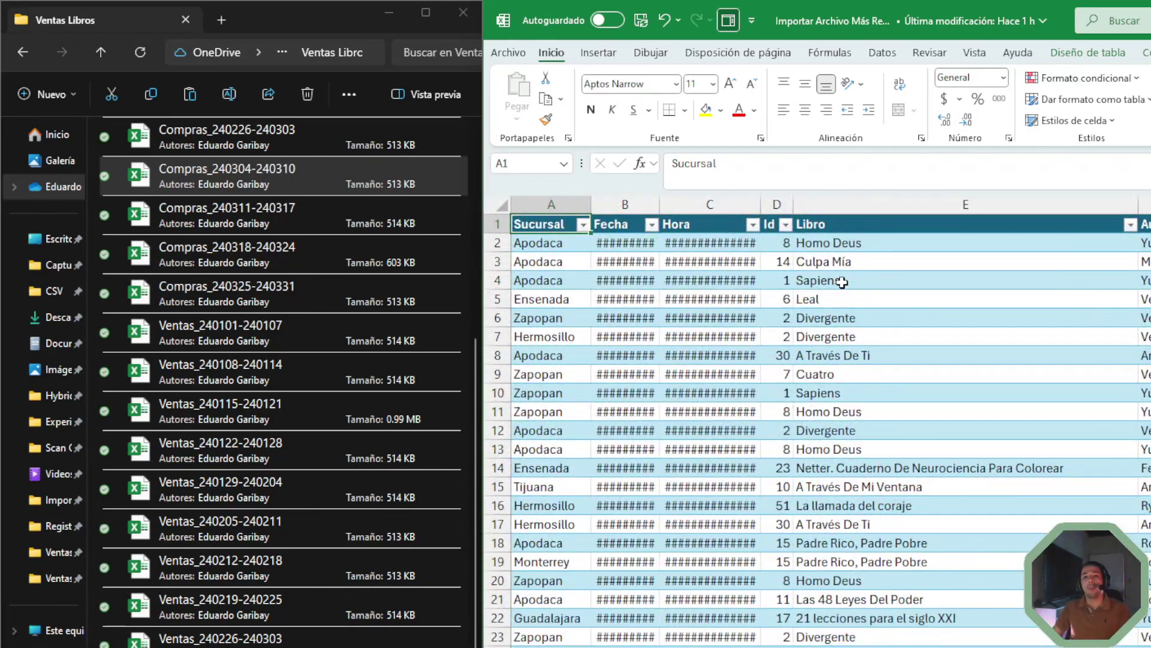